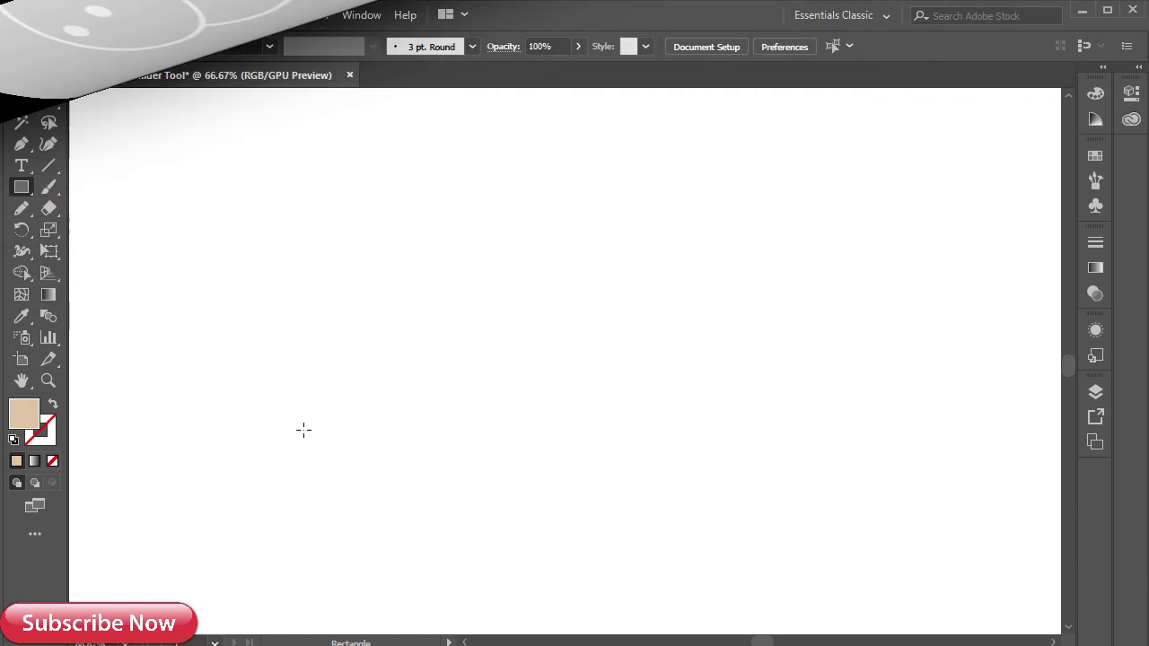
- Draw a beige square and move it to the right
mouse_move(293, 413)
mouse_down()
mouse_move(369, 503)
mouse_move(385, 503)
mouse_up()
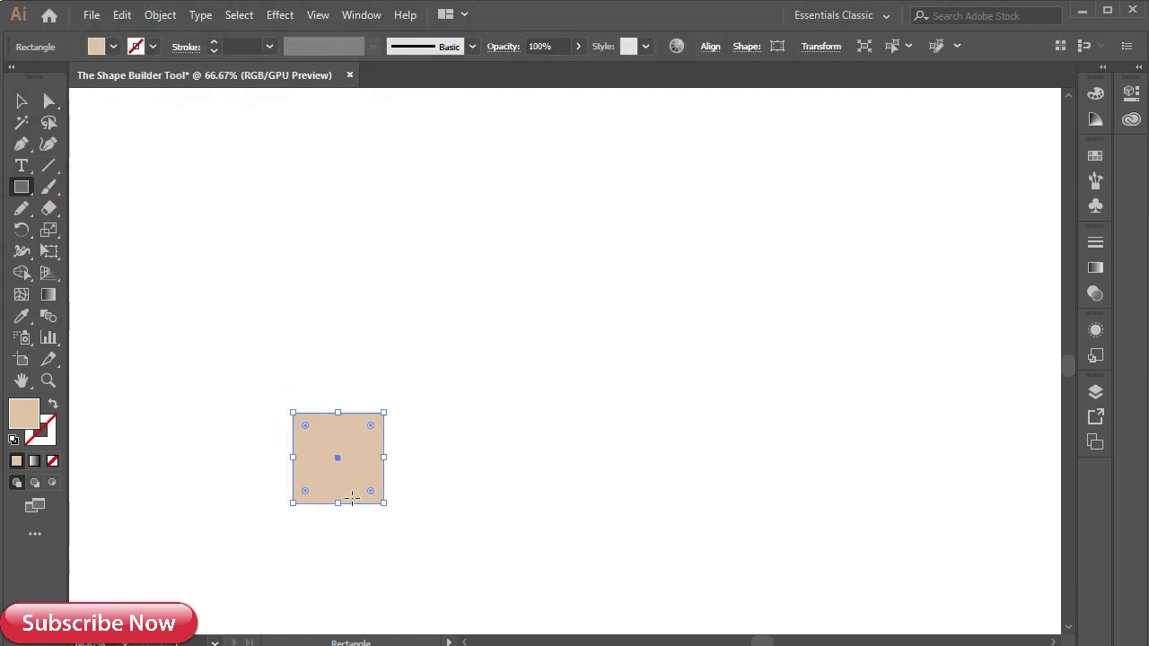
key(v)
mouse_move(349, 466)
mouse_down()
mouse_move(426, 489)
mouse_move(512, 492)
mouse_up()
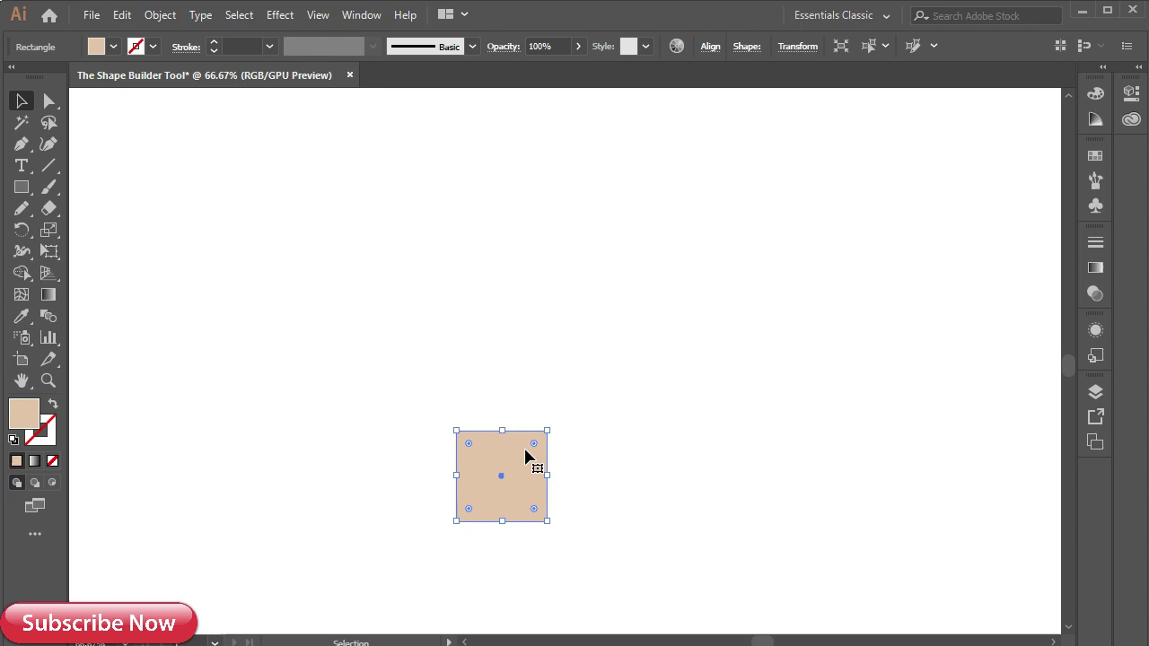
- Spread the square's top-left and top-right corner points outward into a trapezoid pot
click(48, 100)
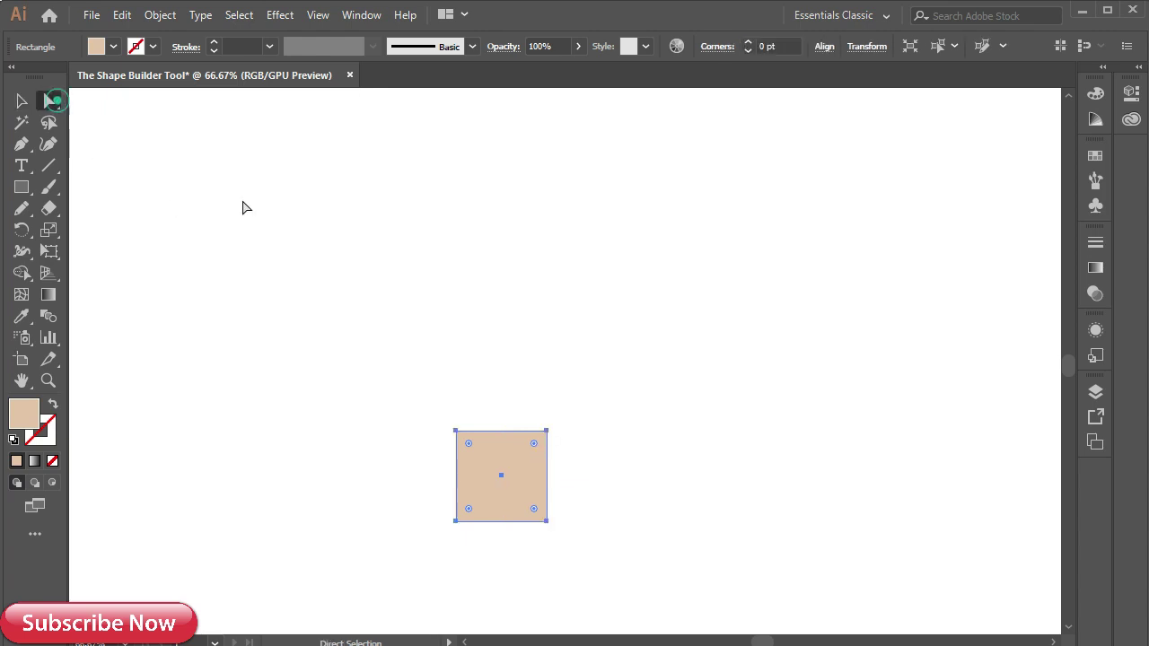
drag(539, 408, 574, 457)
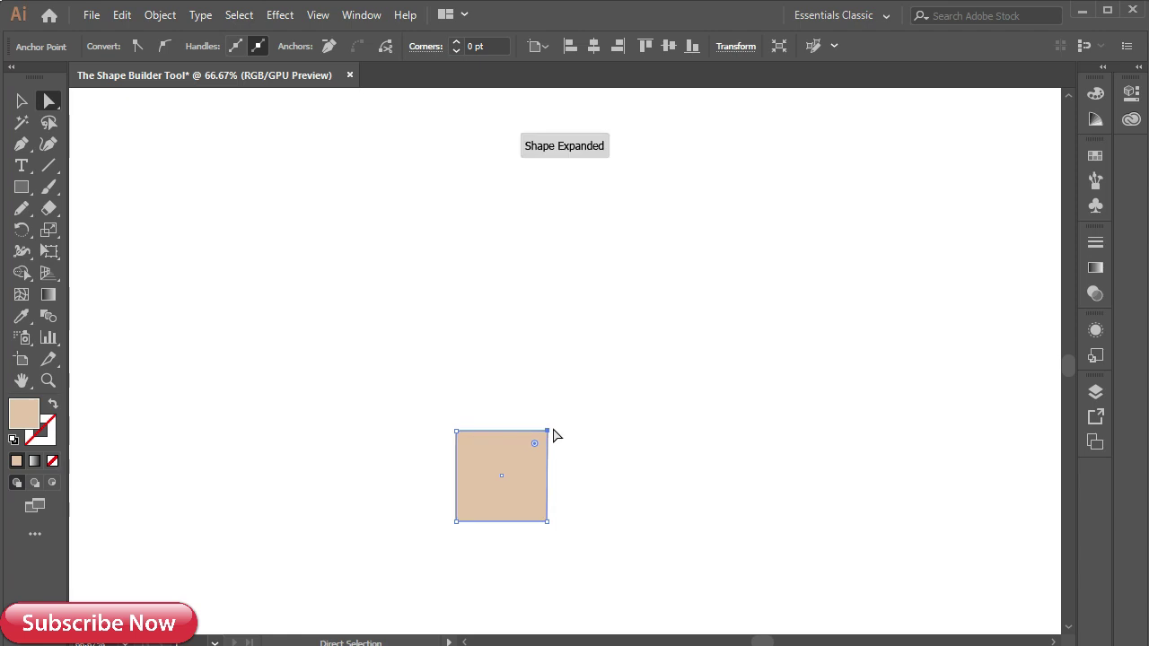
drag(553, 431, 555, 432)
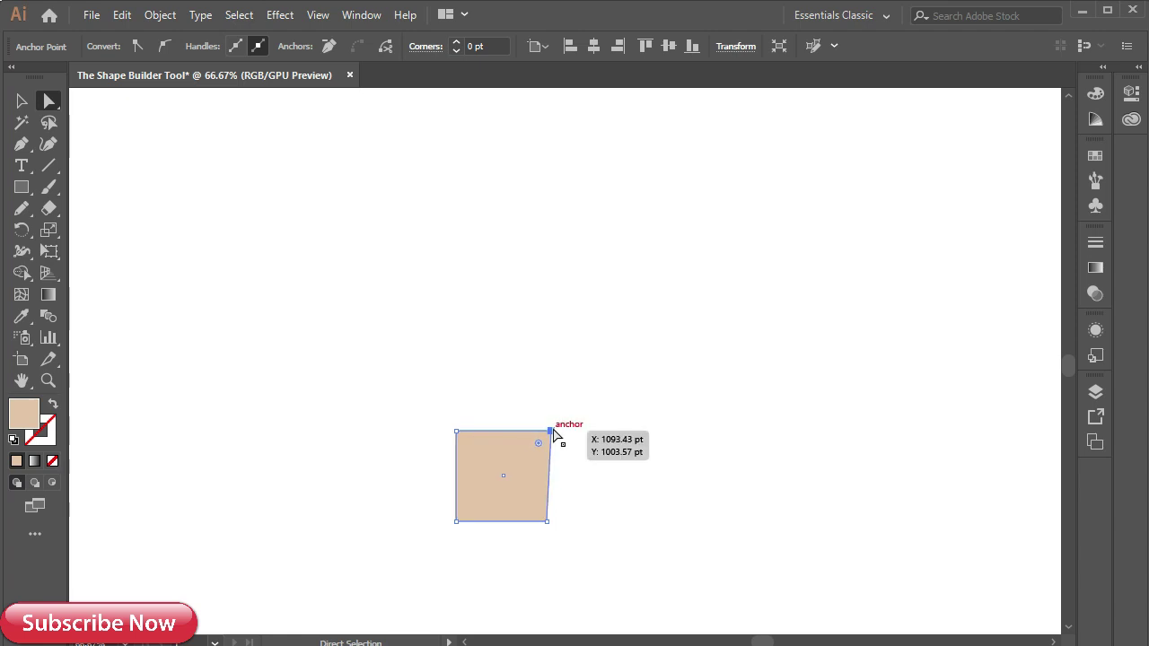
drag(434, 406, 498, 464)
key(Left)
key(Left)
key(Left)
key(Left)
key(Left)
key(Left)
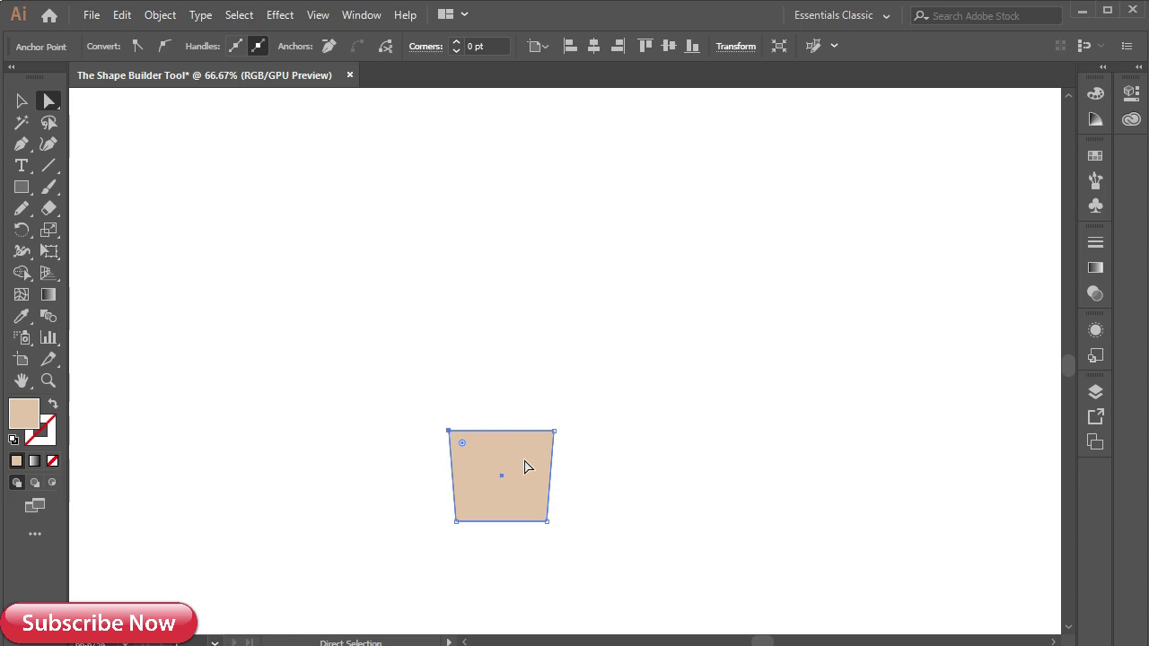
drag(531, 413, 583, 453)
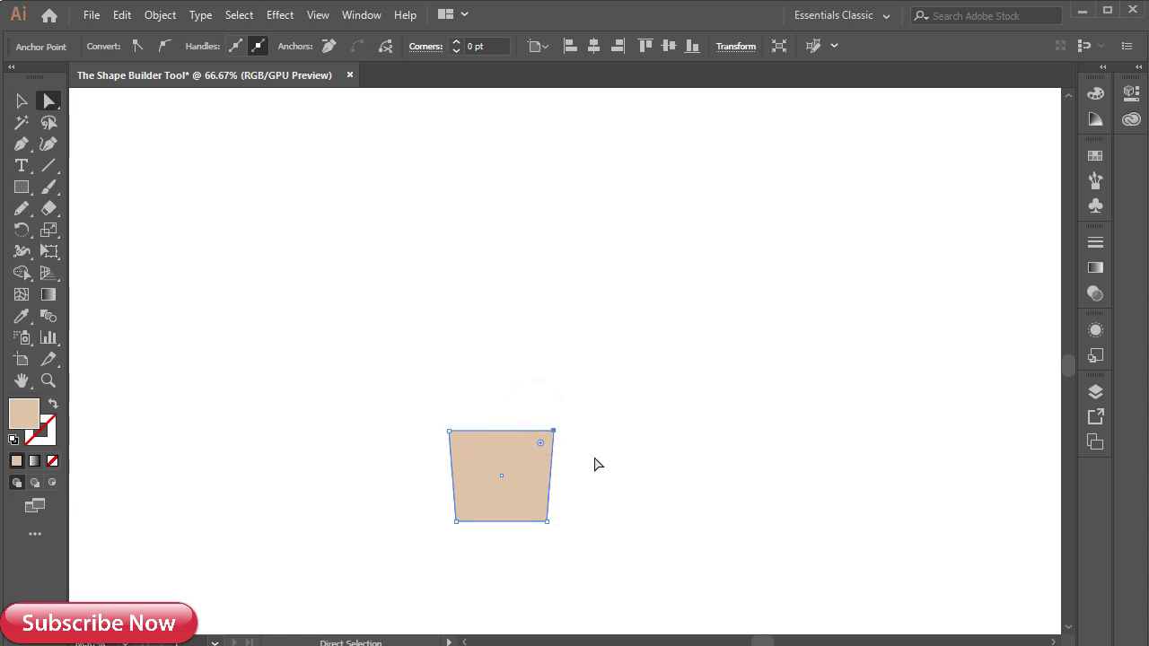
key(ctrl+z)
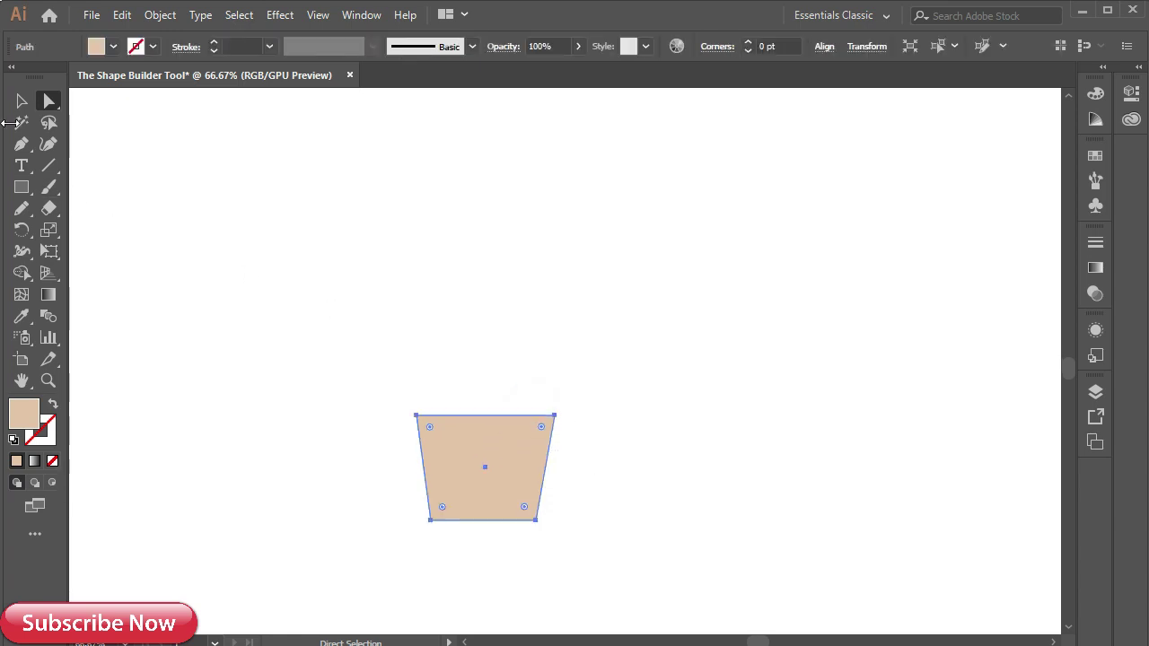
click(21, 101)
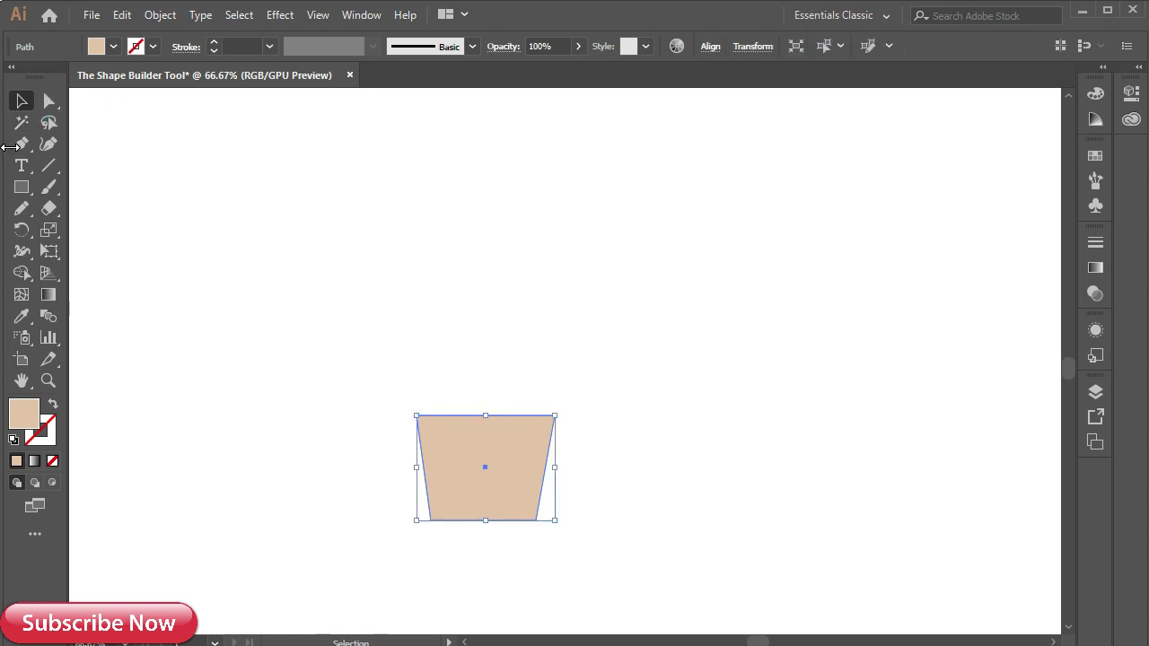
click(22, 186)
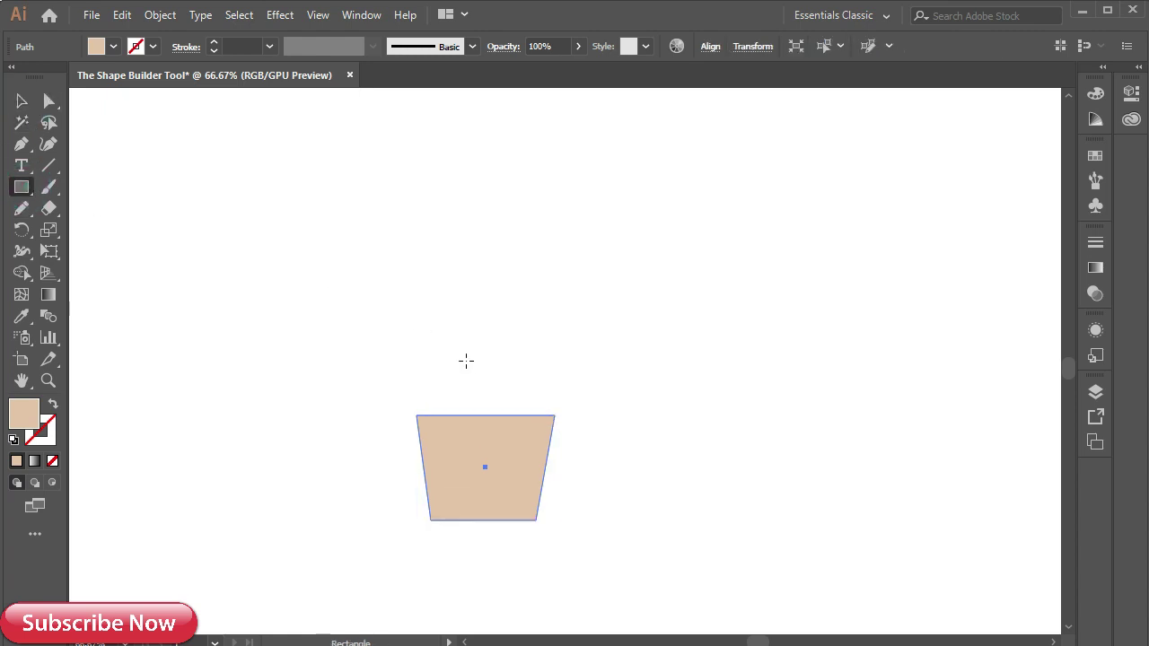
- Draw a tall narrow beige stem rectangle rising from the pot's top
drag(458, 340, 468, 468)
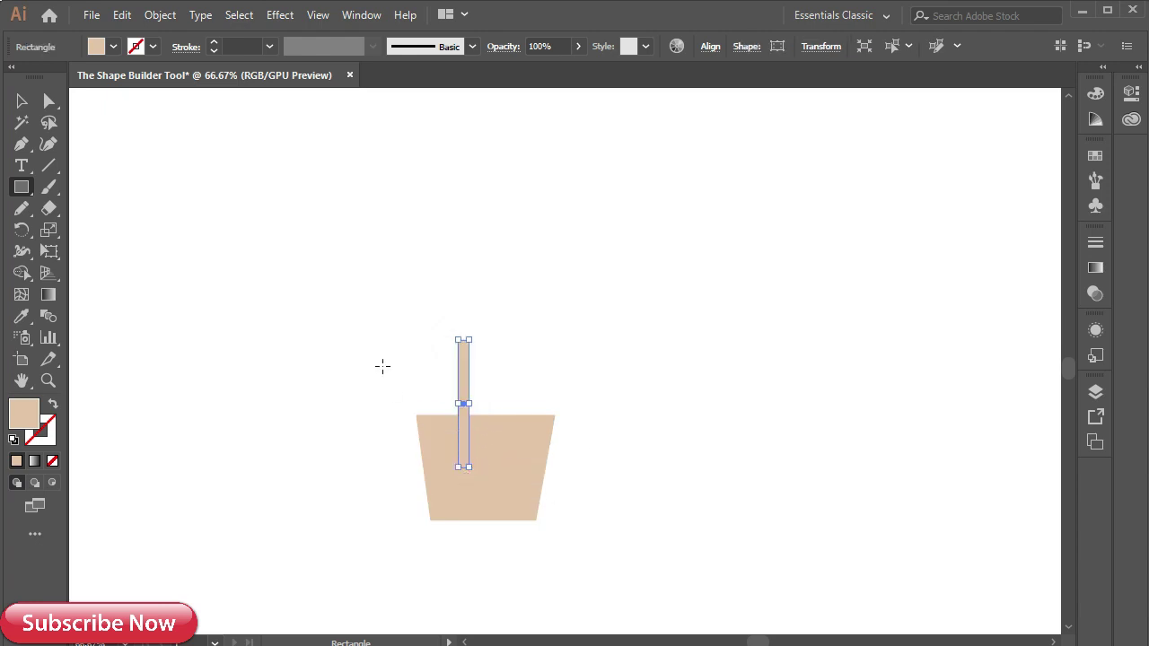
key(v)
drag(465, 376, 486, 348)
- Centre the stem and pot horizontally with Horizontal Align Center
drag(383, 368, 620, 518)
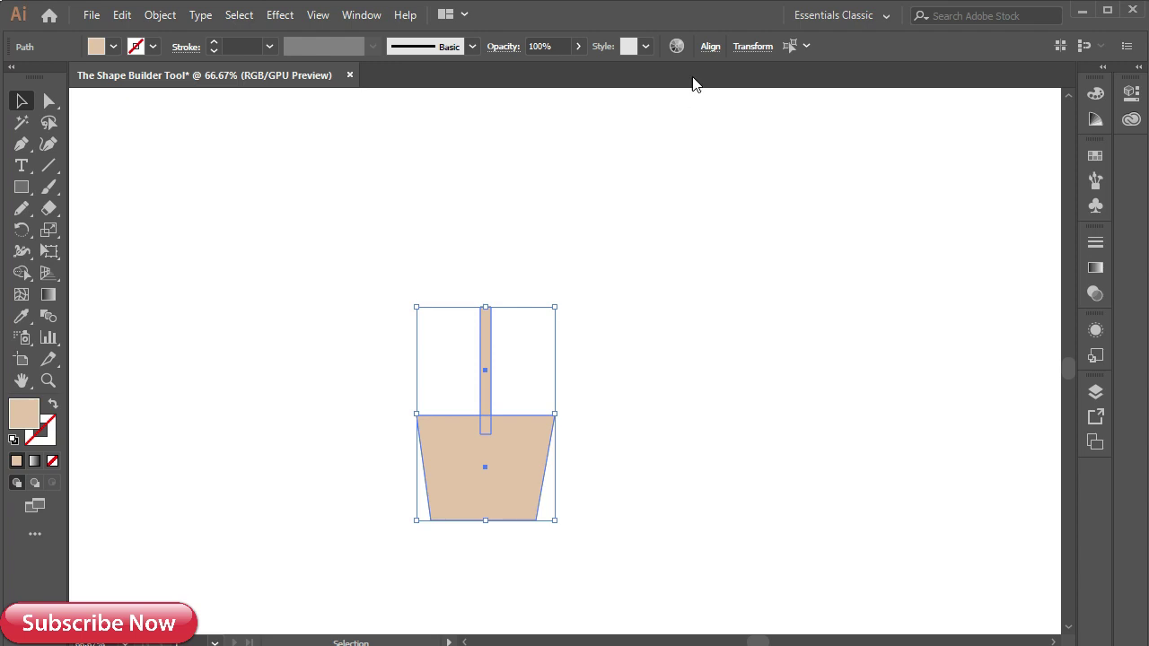
click(709, 49)
click(561, 97)
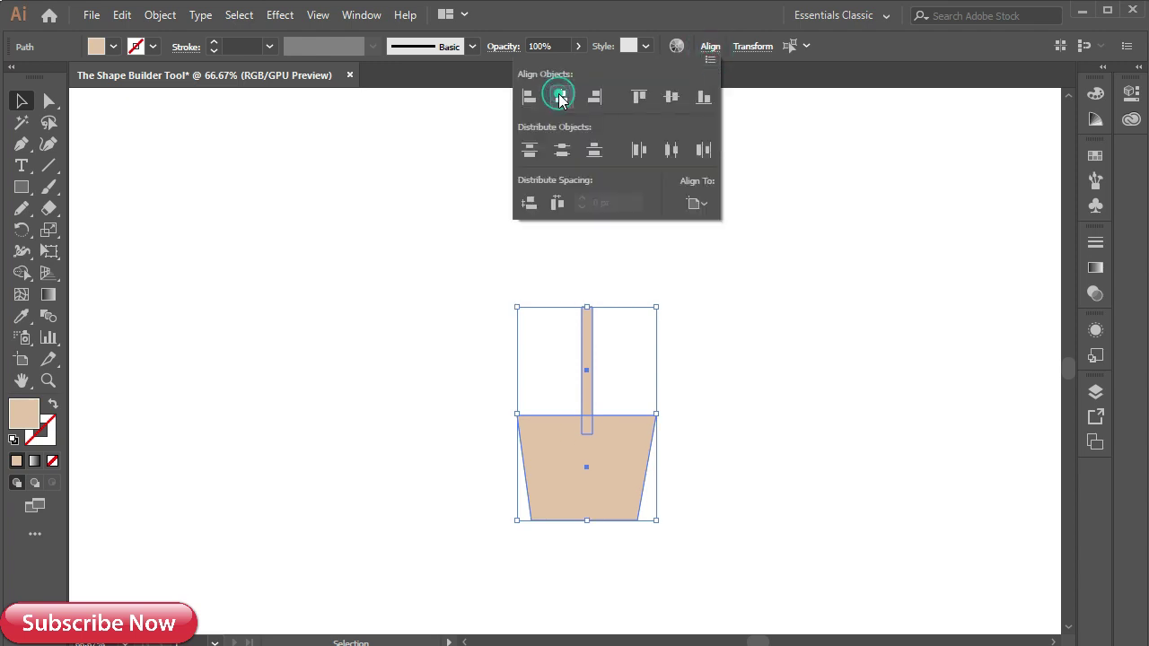
click(860, 426)
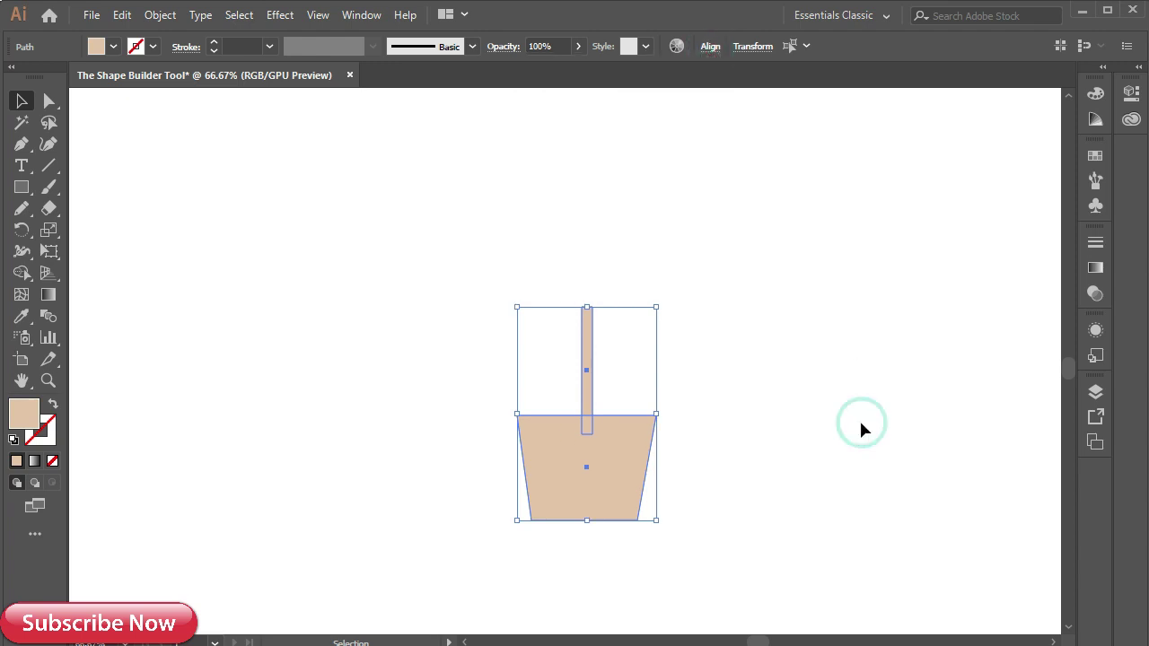
click(715, 350)
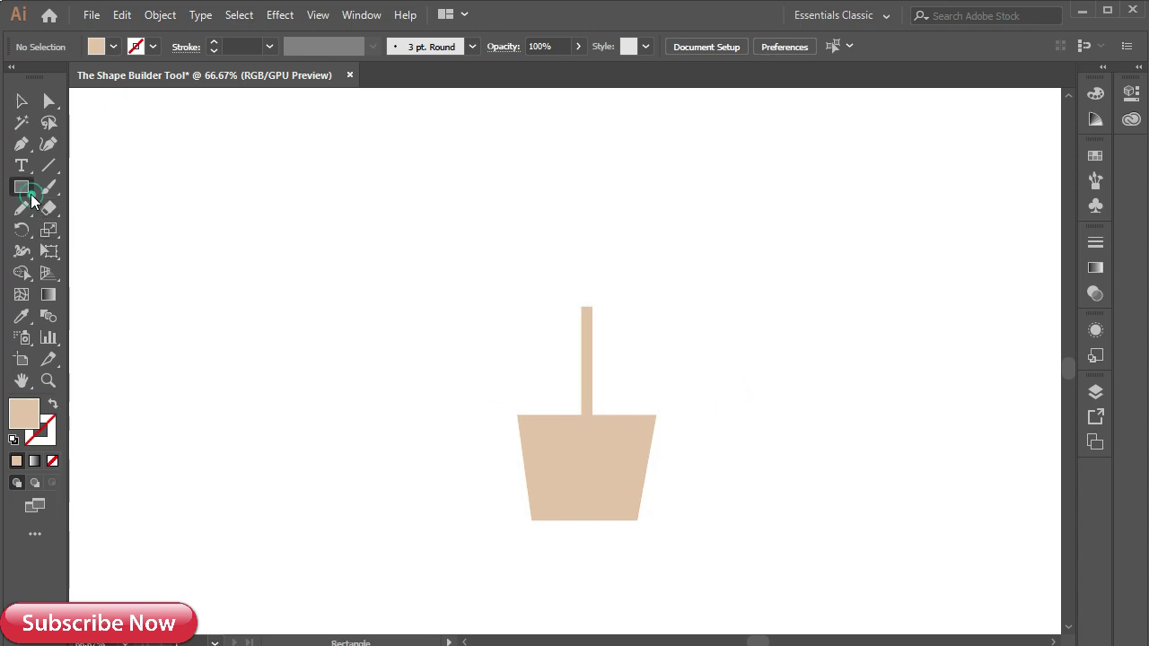
- Draw a small beige circle above the pot and copy it into a touching 2×2 grid
drag(21, 187, 95, 231)
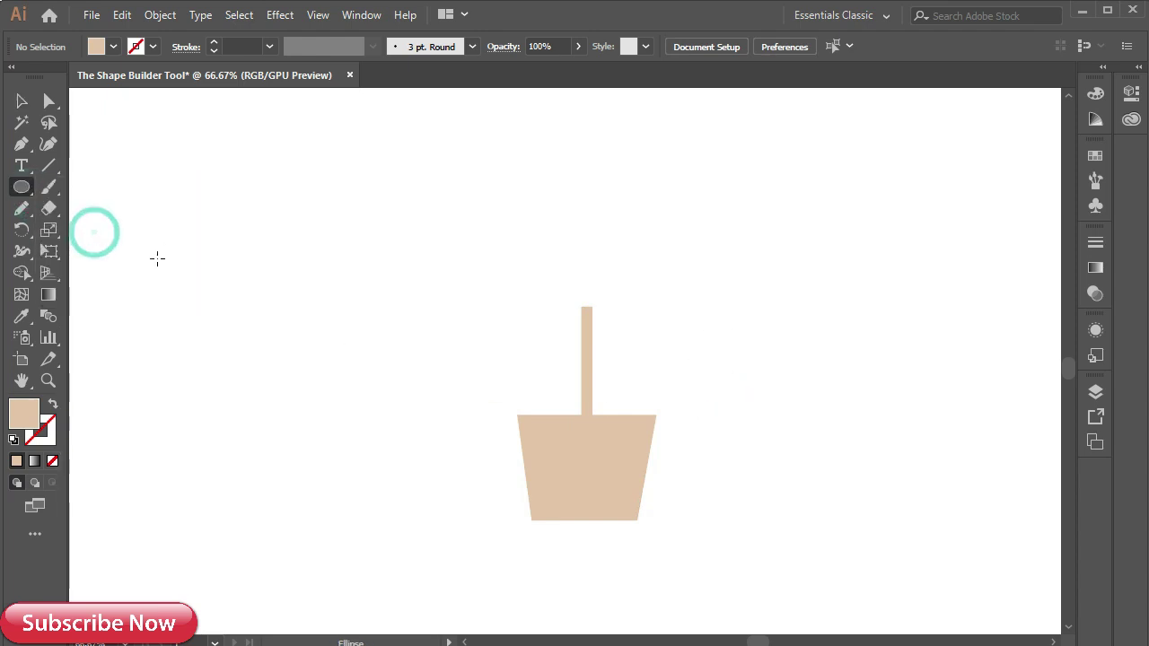
drag(380, 268, 426, 312)
key(v)
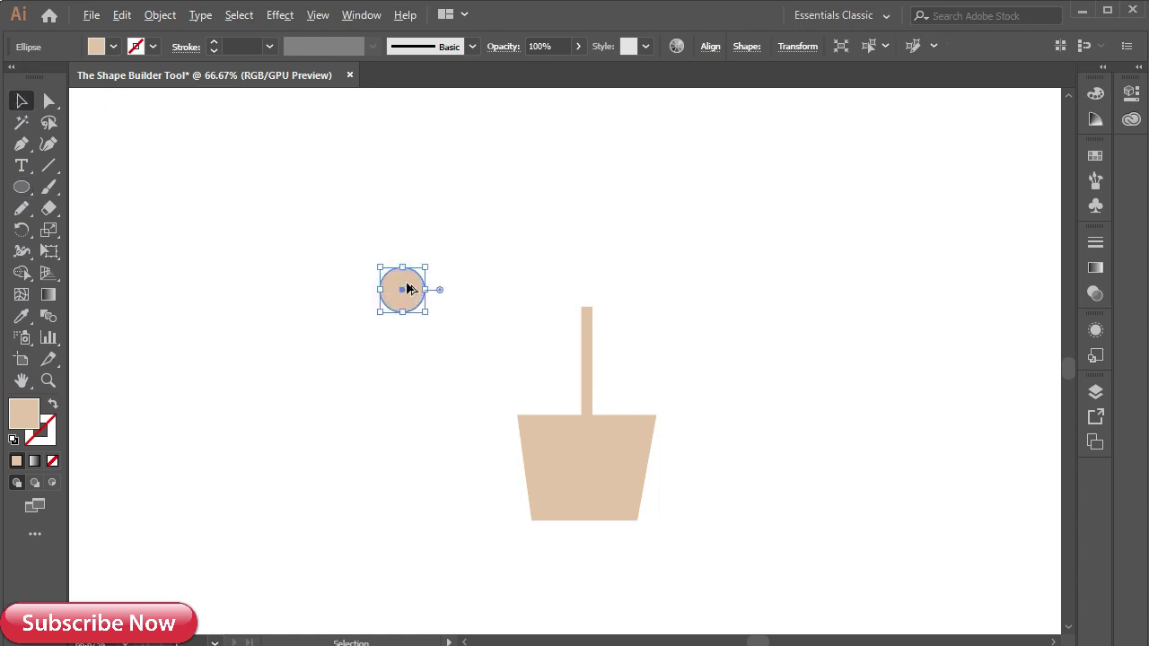
drag(406, 288, 415, 244)
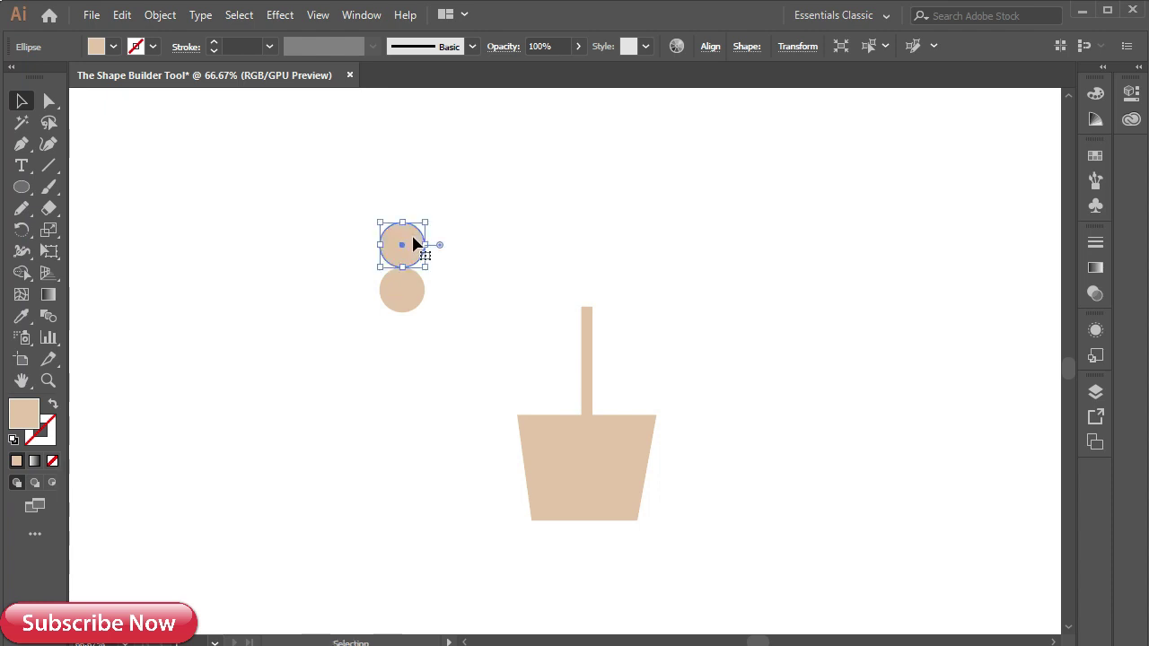
drag(332, 222, 473, 362)
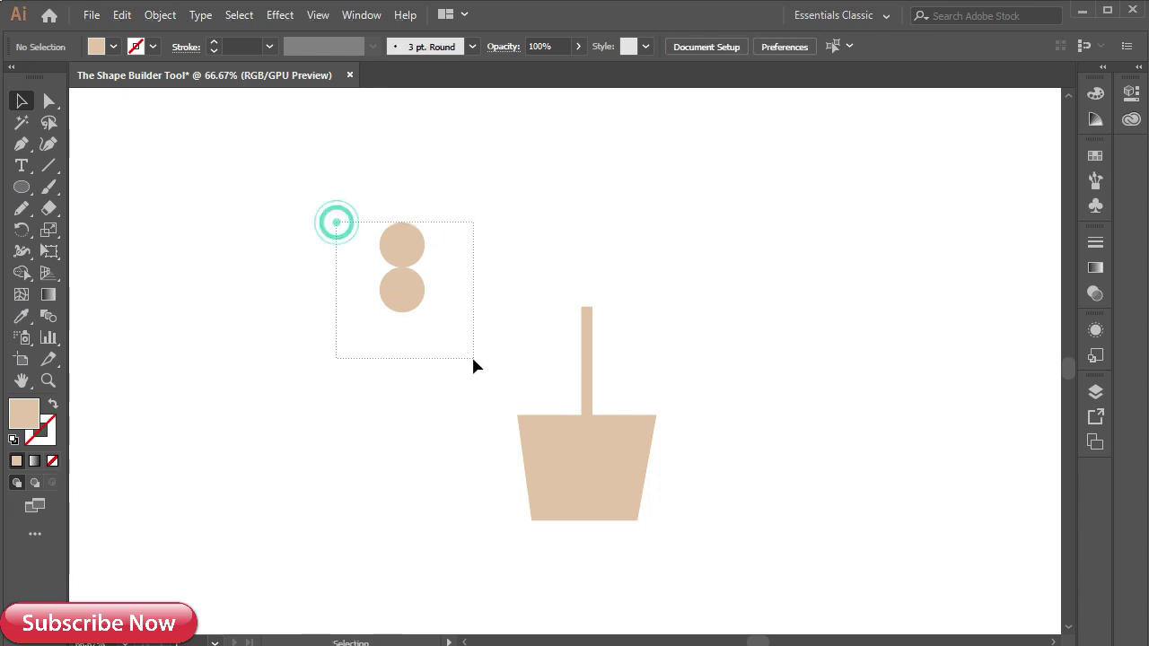
drag(406, 283, 457, 285)
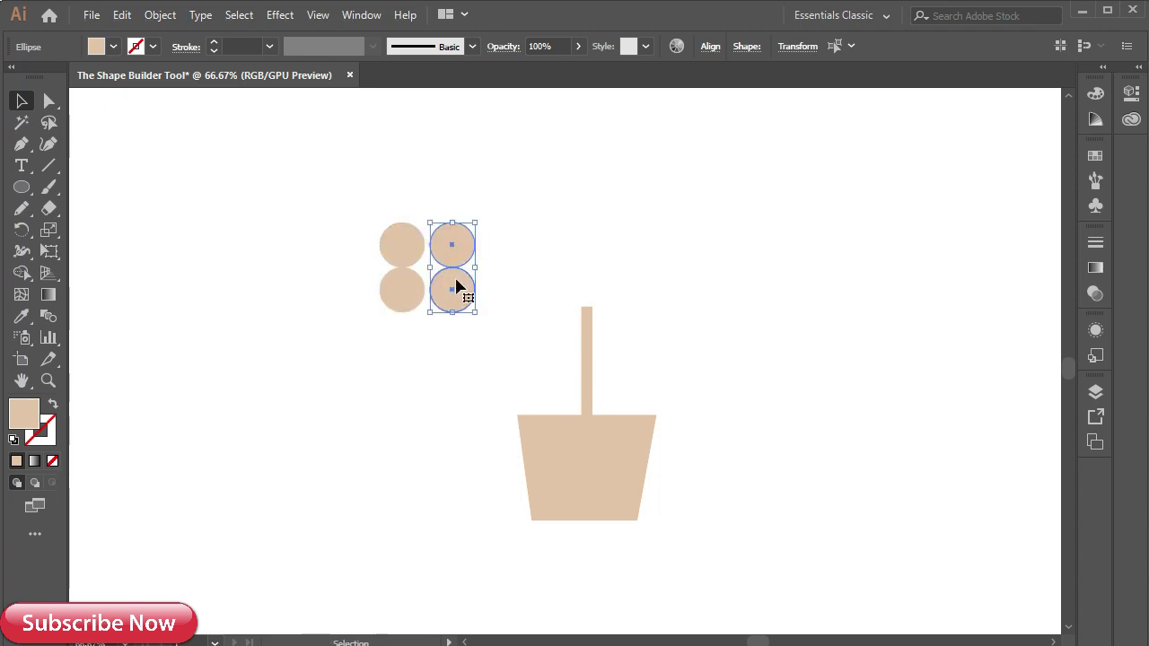
key(Delete)
drag(431, 308, 447, 319)
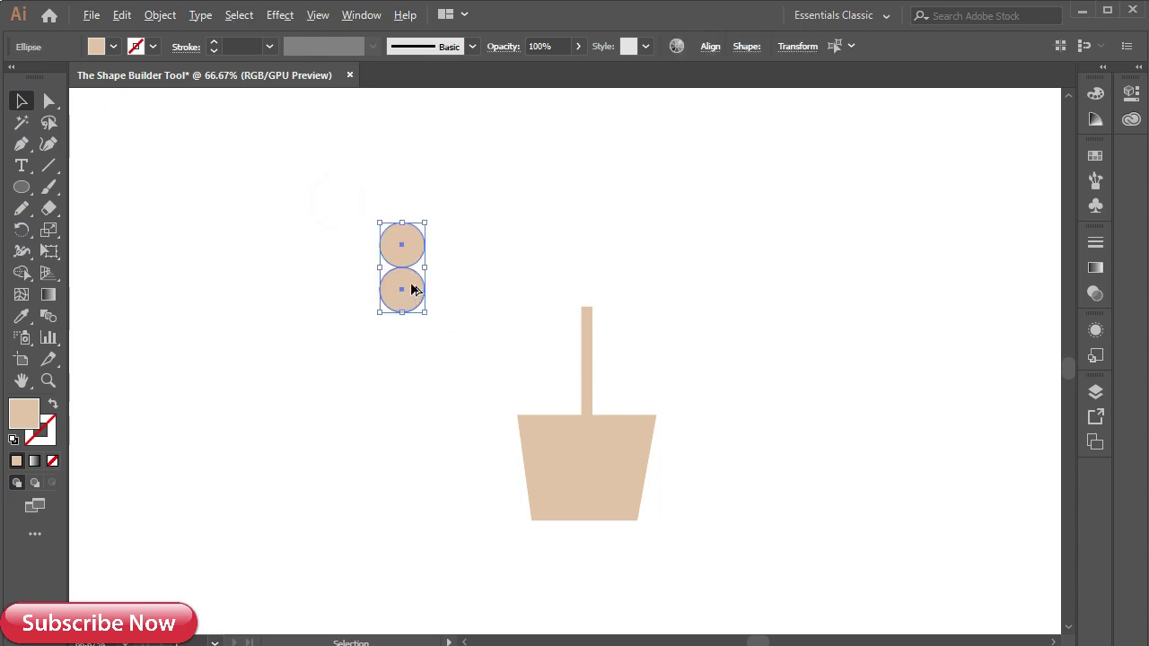
drag(409, 285, 456, 286)
- Merge the four circles into one four-petal shape with Shape Builder
drag(348, 189, 540, 323)
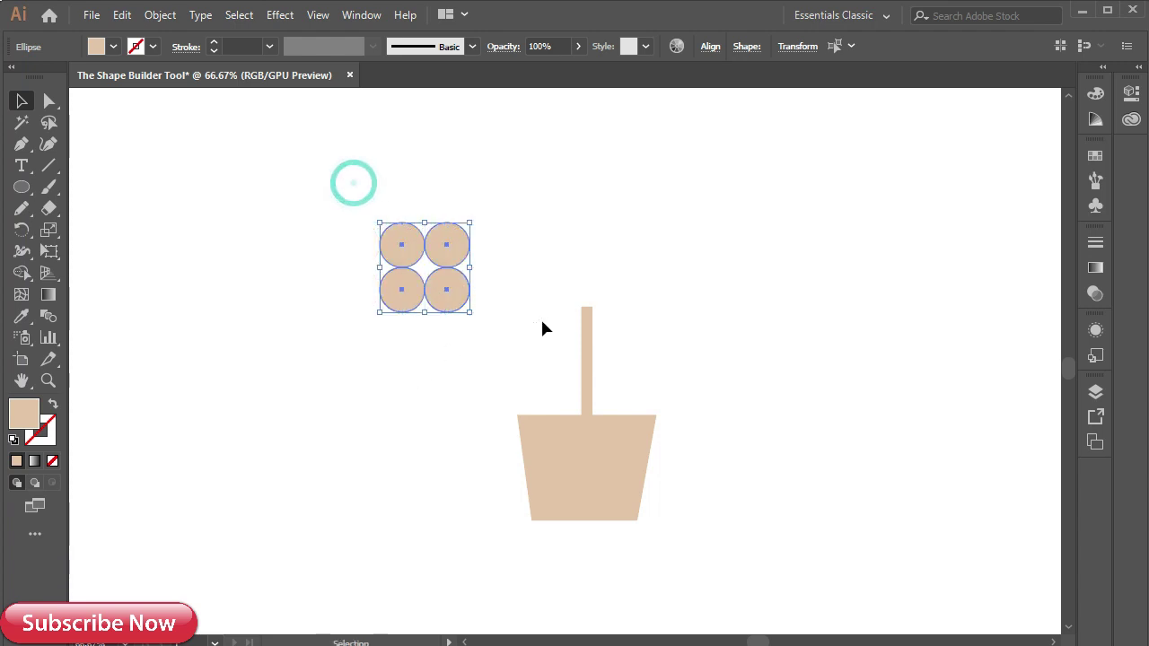
click(22, 273)
mouse_move(403, 285)
mouse_down()
mouse_move(403, 249)
mouse_move(449, 282)
mouse_move(409, 294)
mouse_up()
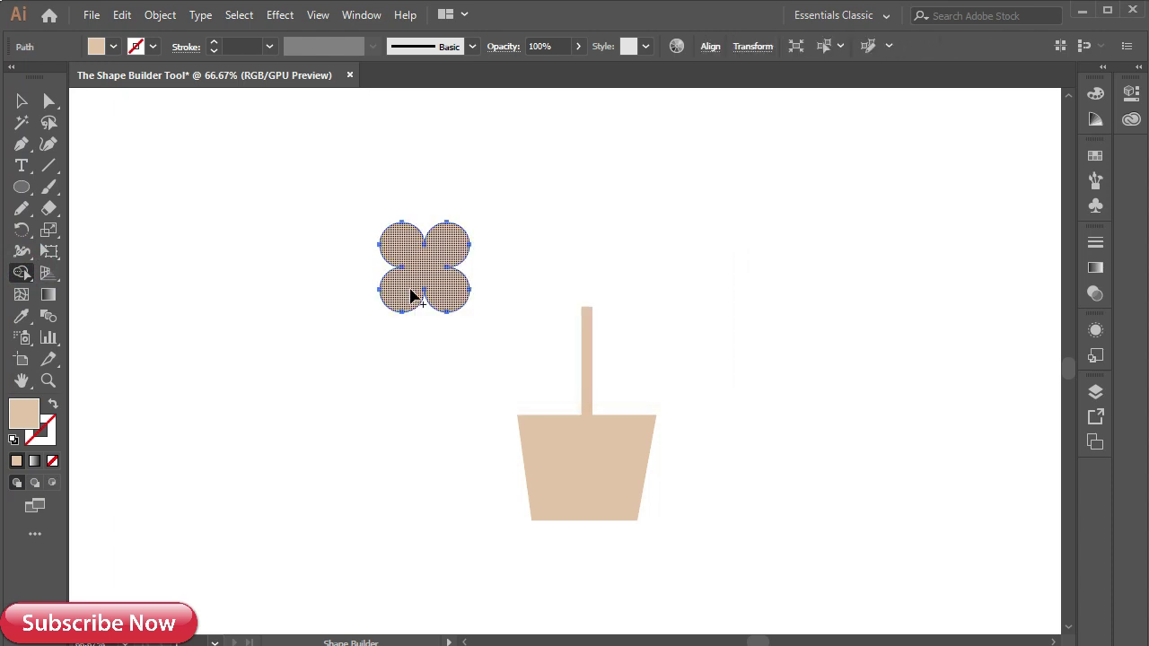
click(21, 100)
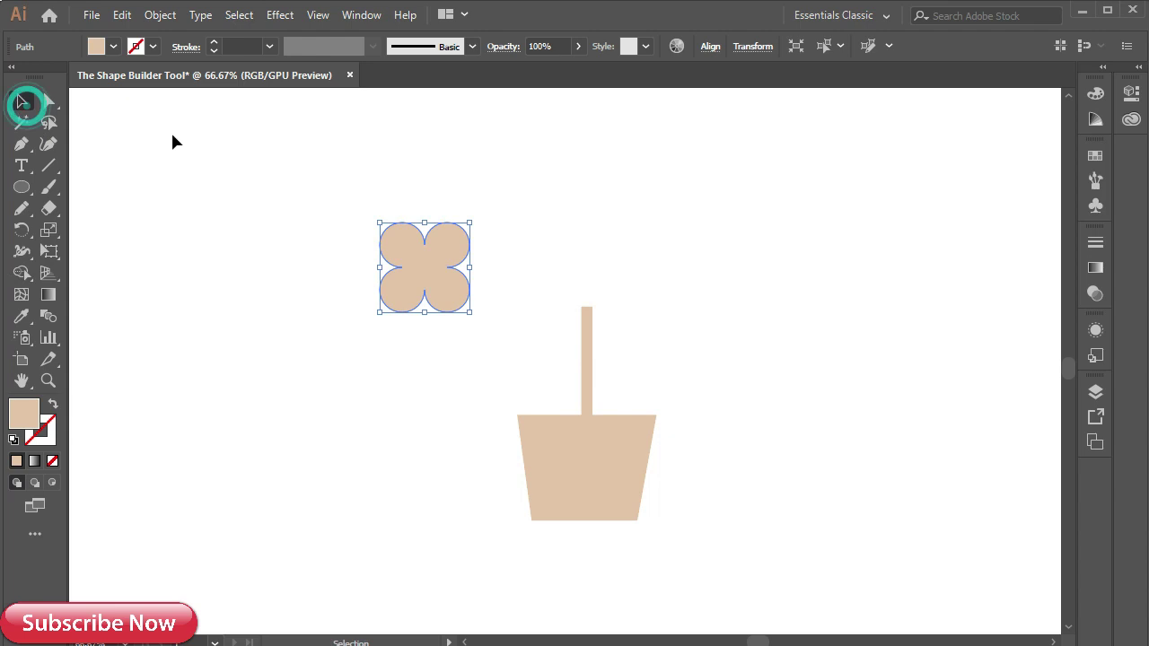
- Rotate the flower head about 45°, set it atop the stem, and centre it with stem and pot
drag(476, 221, 505, 274)
mouse_move(420, 274)
mouse_down()
mouse_move(579, 280)
mouse_move(585, 262)
mouse_up()
drag(462, 174, 718, 545)
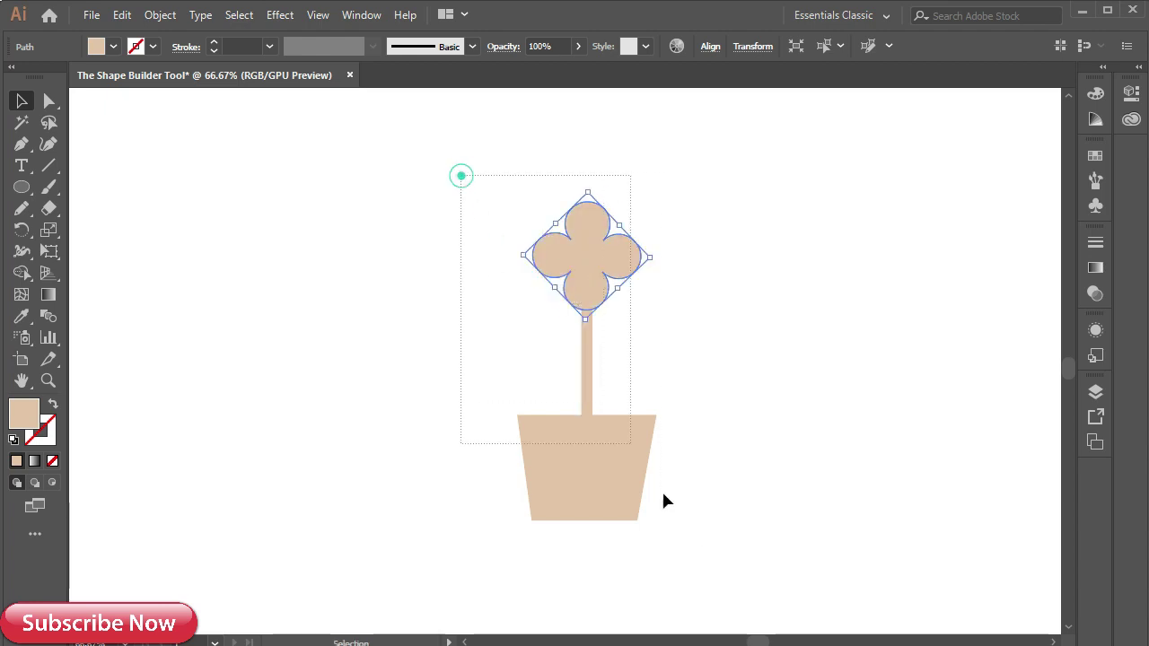
click(709, 49)
click(560, 97)
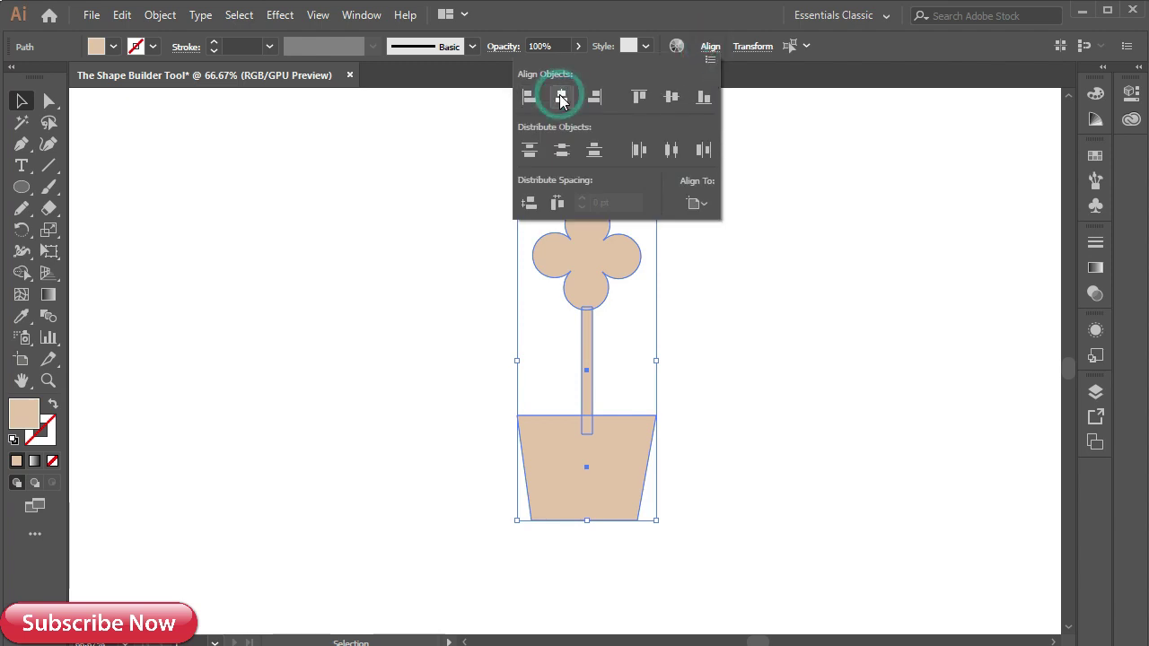
click(784, 306)
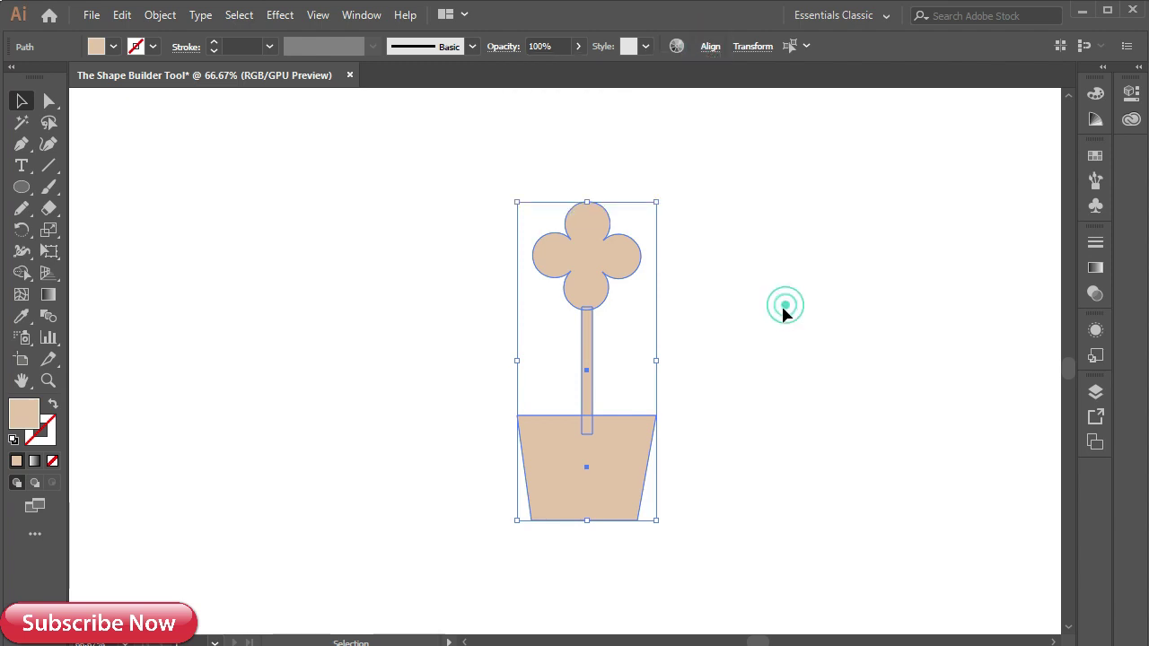
click(693, 314)
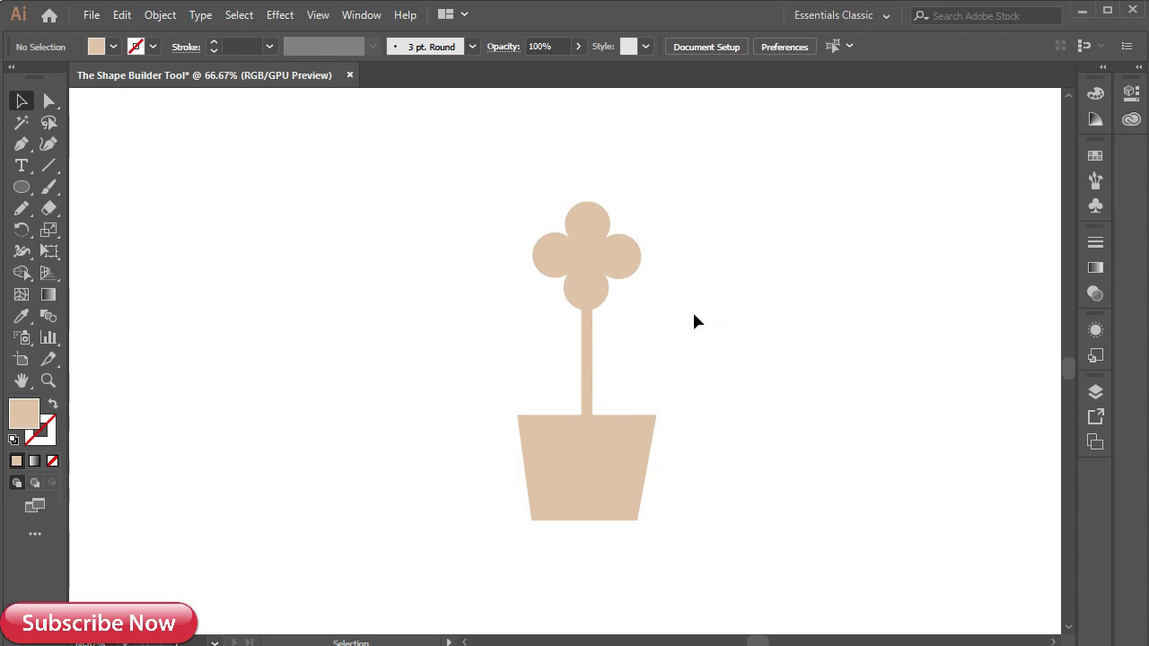
click(590, 252)
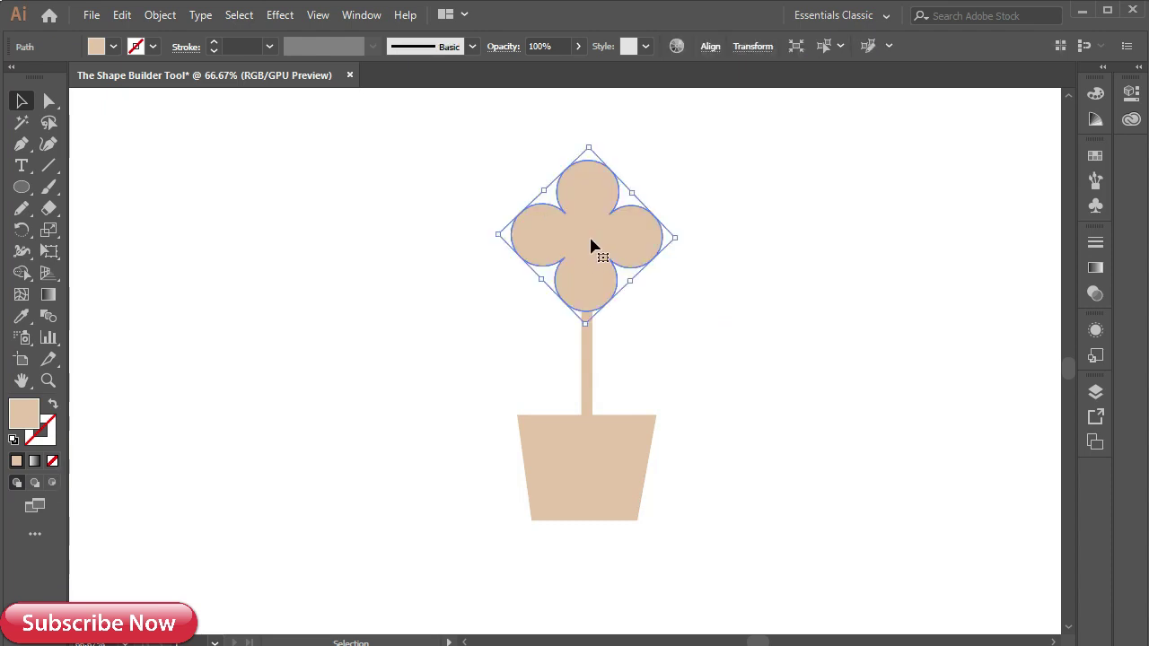
click(21, 186)
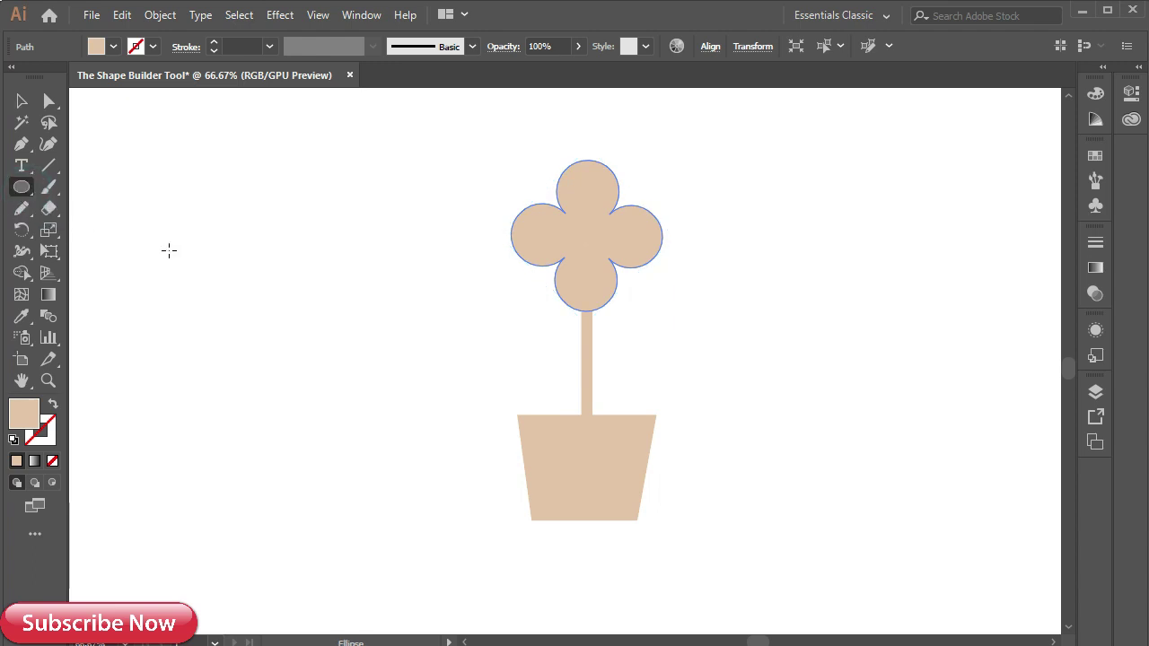
- Place a small circle at the flower's centre and remove it with Shape Builder to leave a hole
mouse_move(166, 248)
mouse_down()
mouse_move(214, 294)
mouse_move(589, 254)
mouse_up()
key(v)
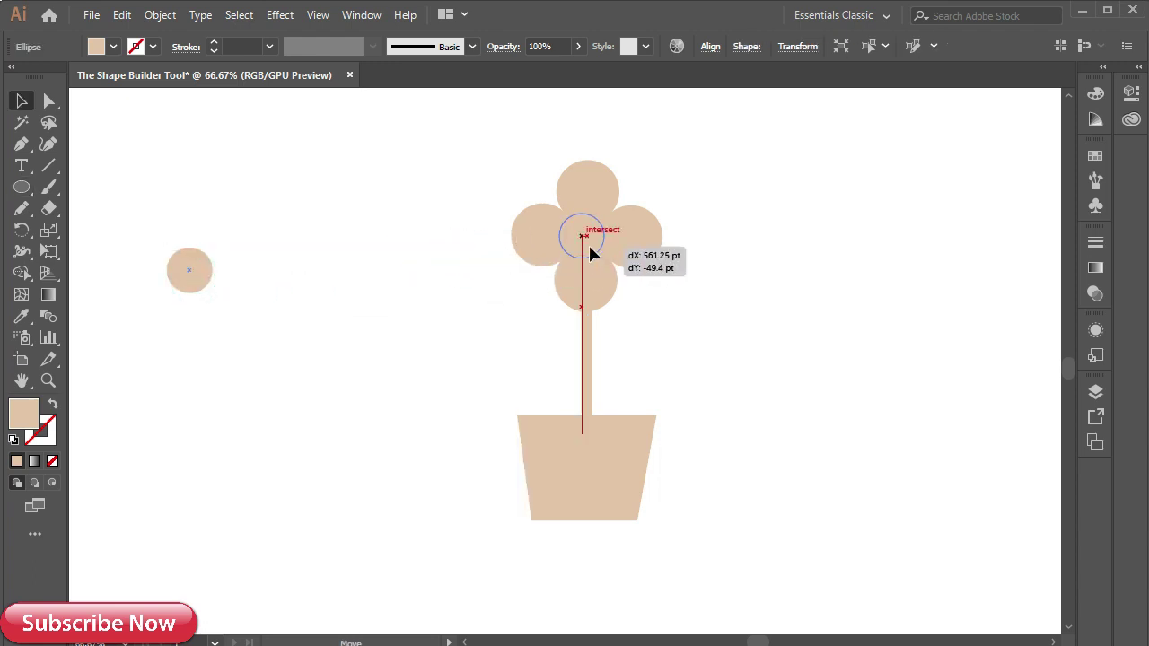
drag(589, 254, 578, 245)
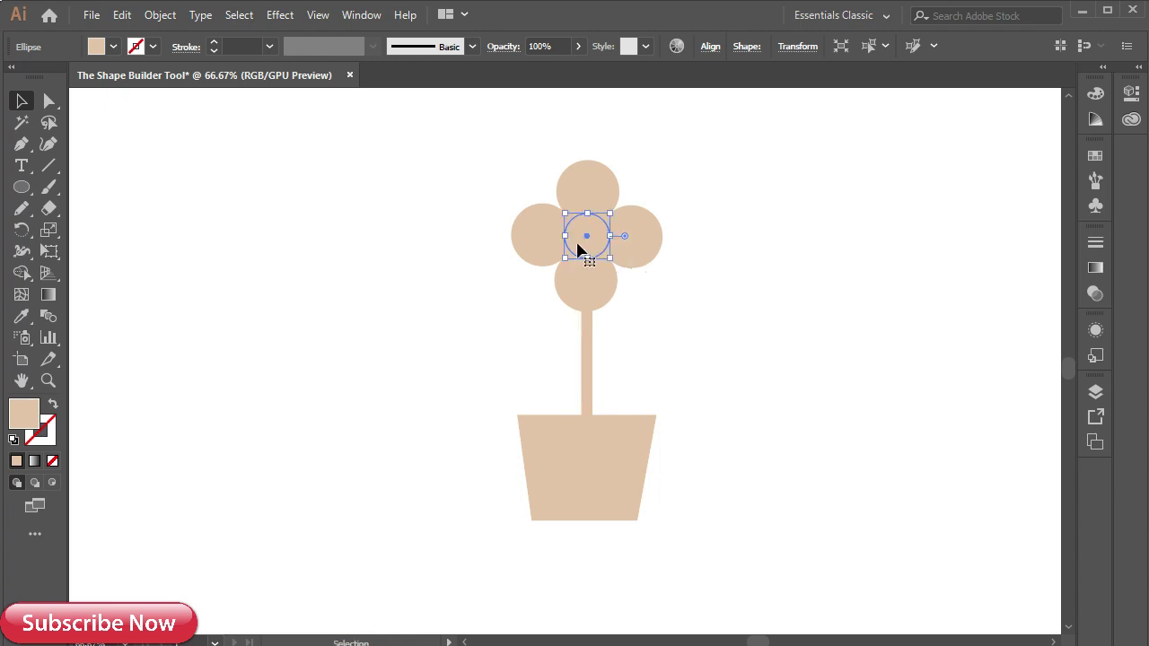
drag(516, 173, 678, 286)
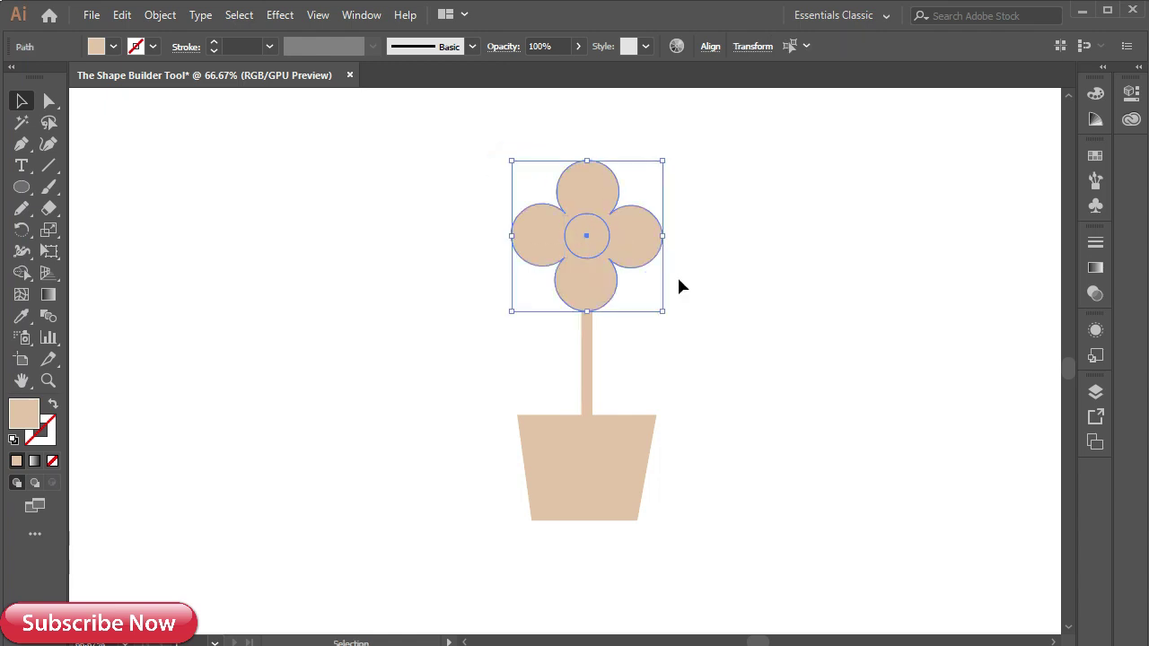
click(22, 273)
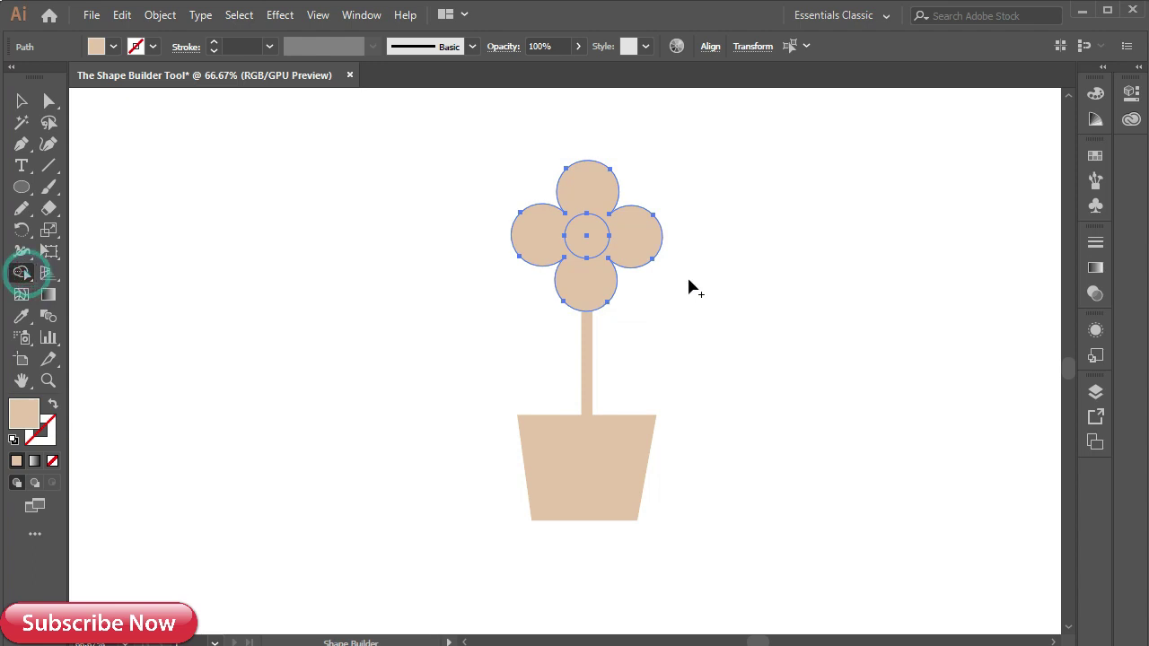
alt+click(594, 241)
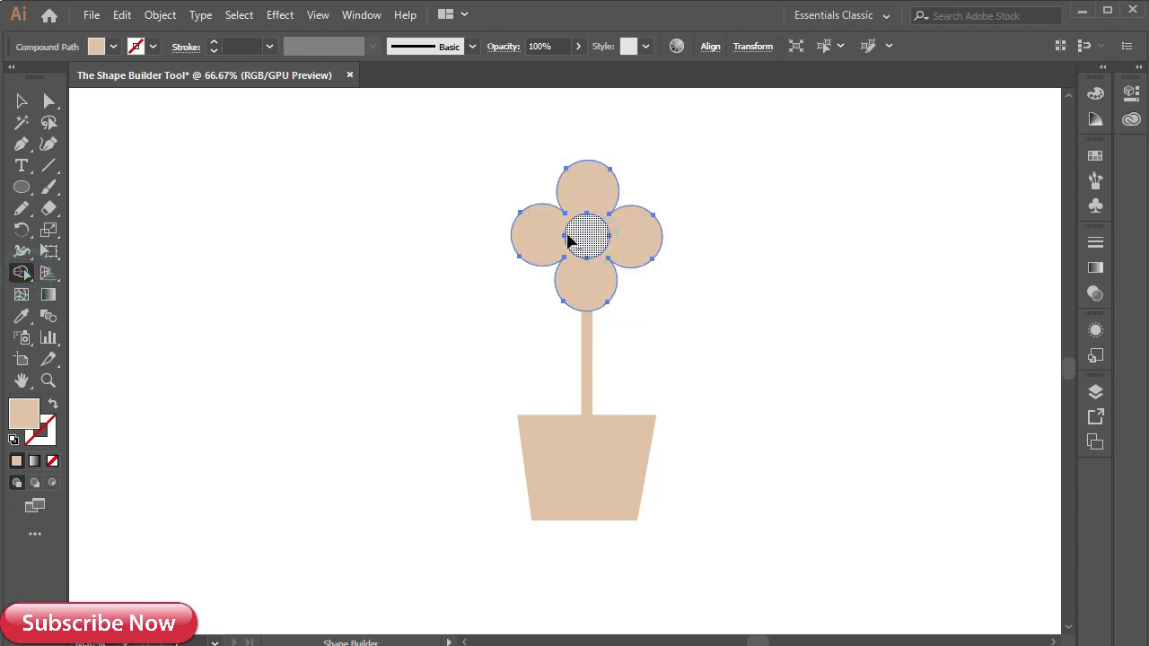
click(132, 169)
key(v)
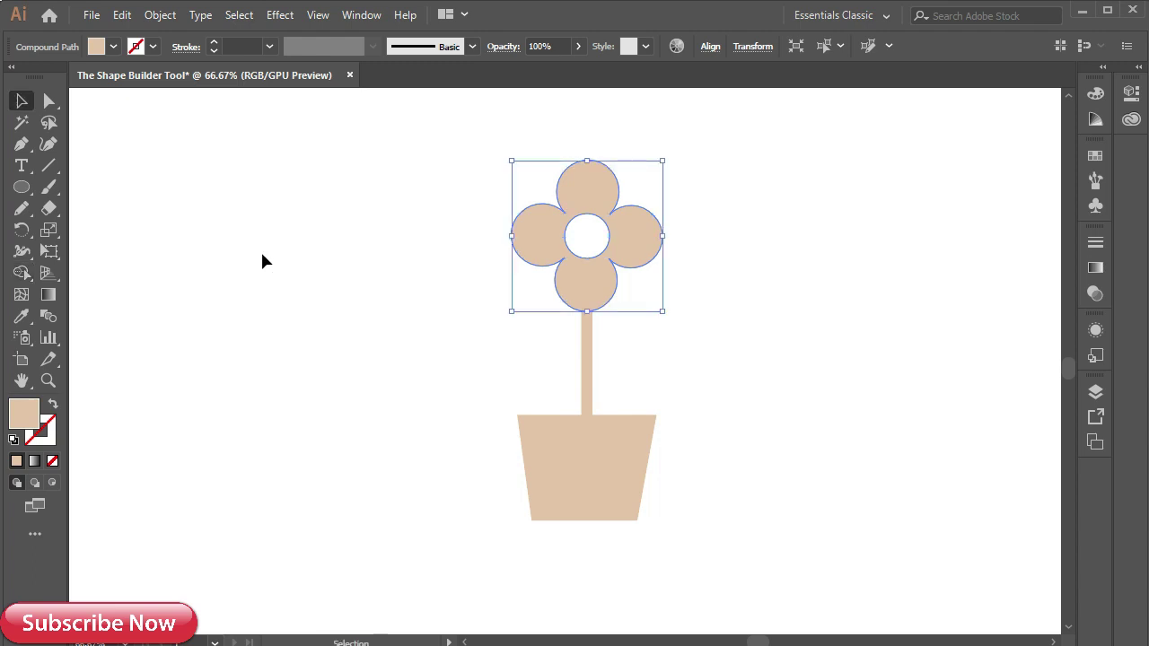
click(397, 329)
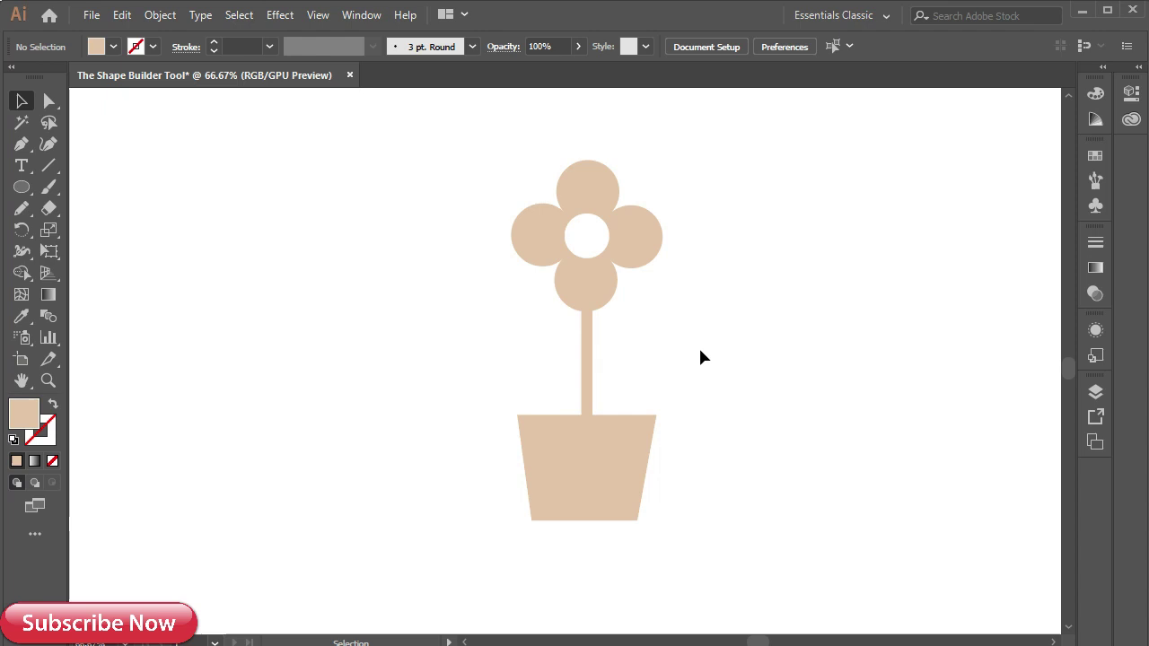
- Draw two overlapping circles left of the pot and split them at their overlap
click(21, 188)
drag(268, 357, 331, 417)
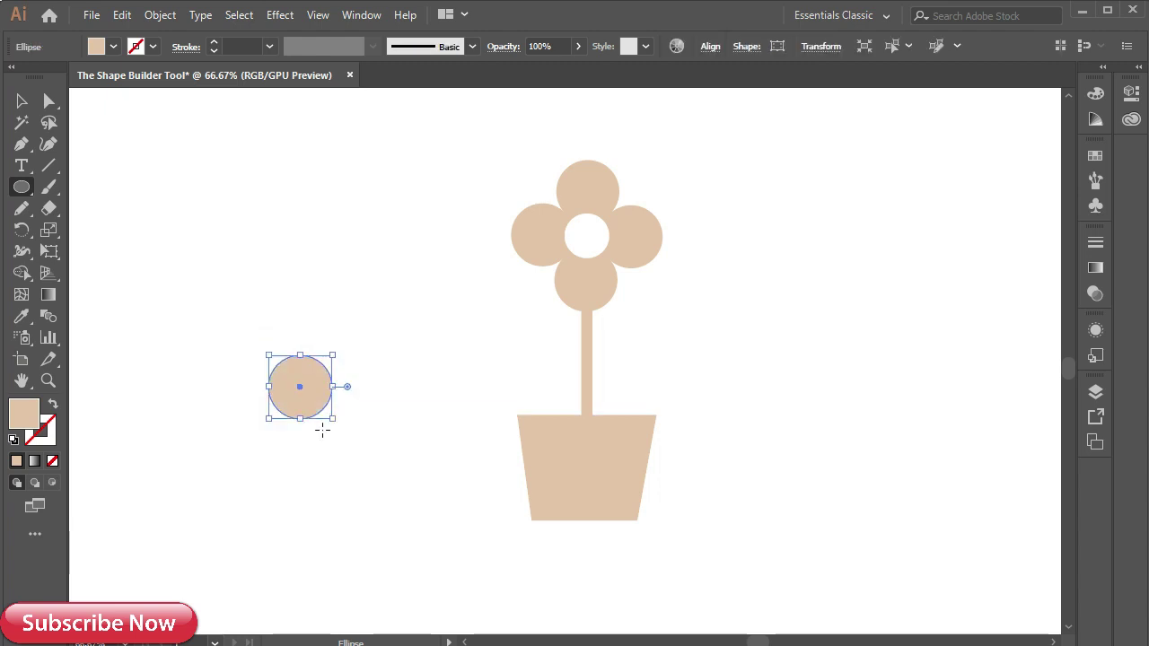
key(v)
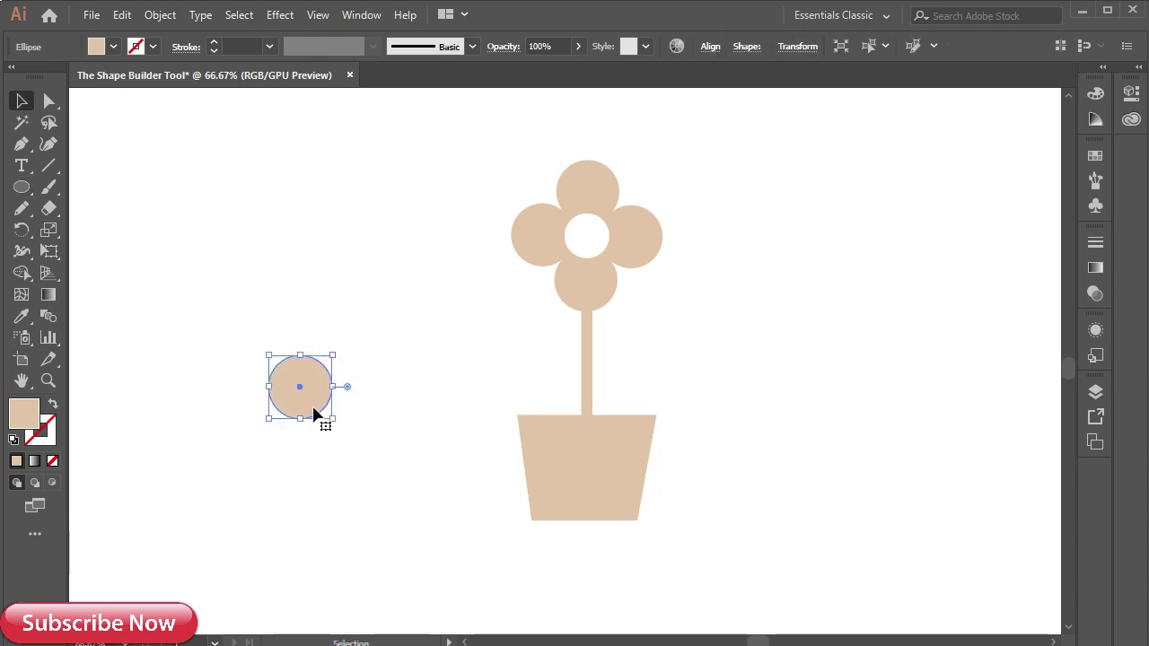
click(314, 393)
mouse_move(313, 389)
mouse_down()
mouse_move(342, 396)
mouse_move(376, 431)
mouse_up()
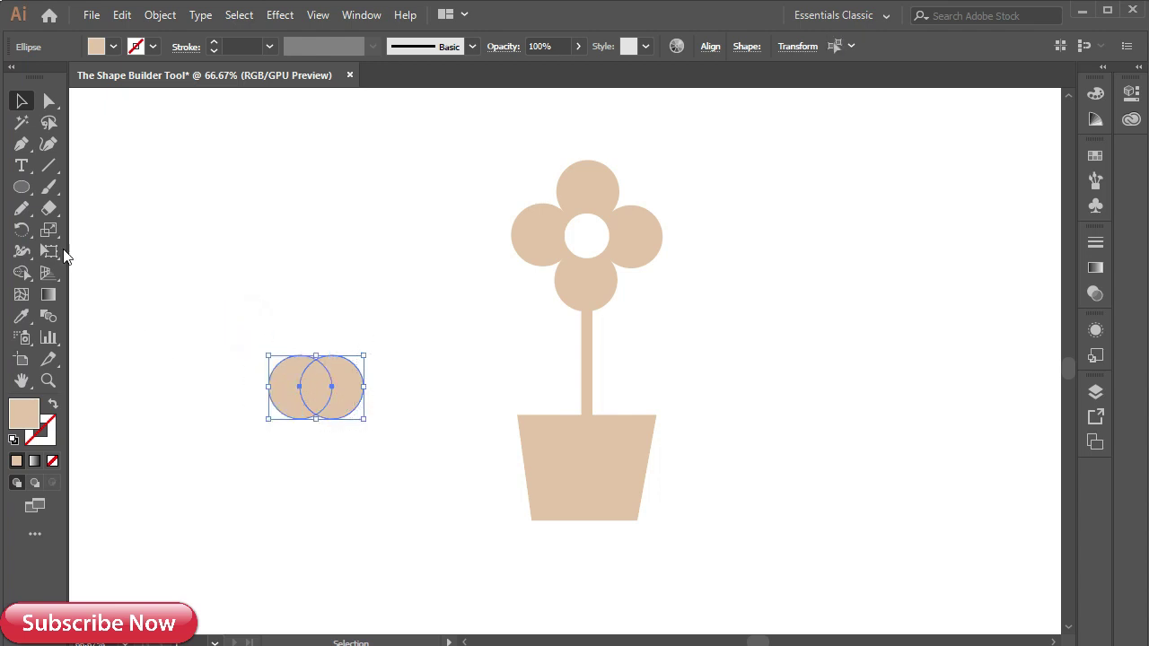
click(22, 273)
click(313, 386)
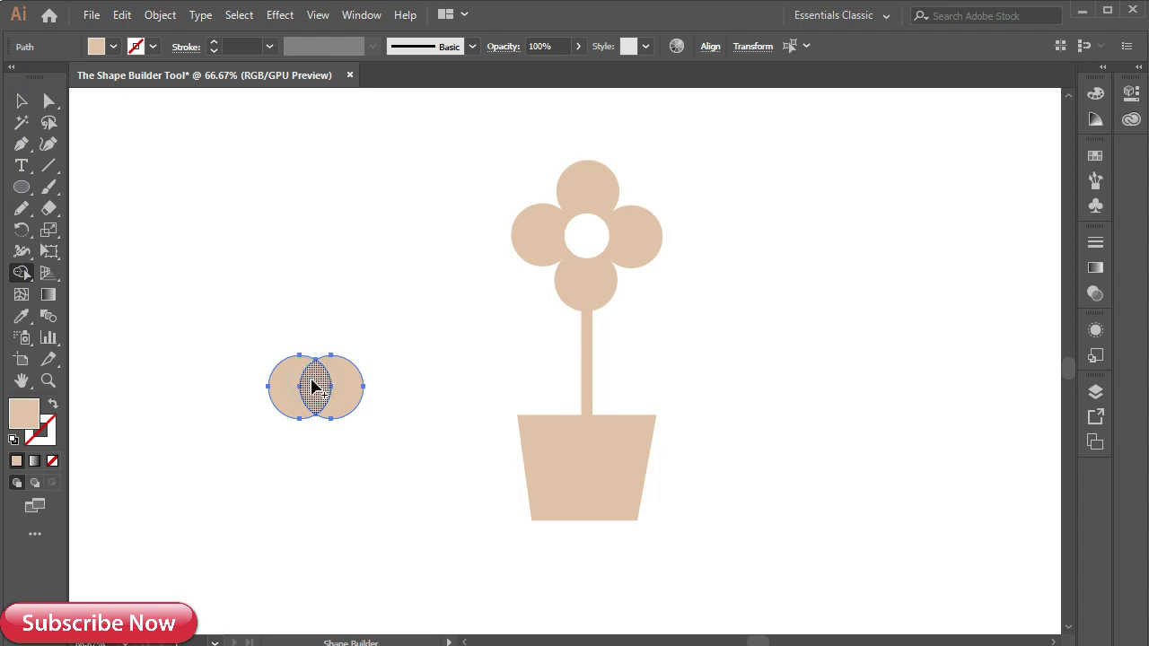
- Pull out the lens-shaped overlap and tilt it against the stem's left side as a leaf
key(v)
mouse_move(313, 386)
mouse_down()
mouse_move(337, 296)
mouse_move(348, 377)
mouse_up()
click(392, 383)
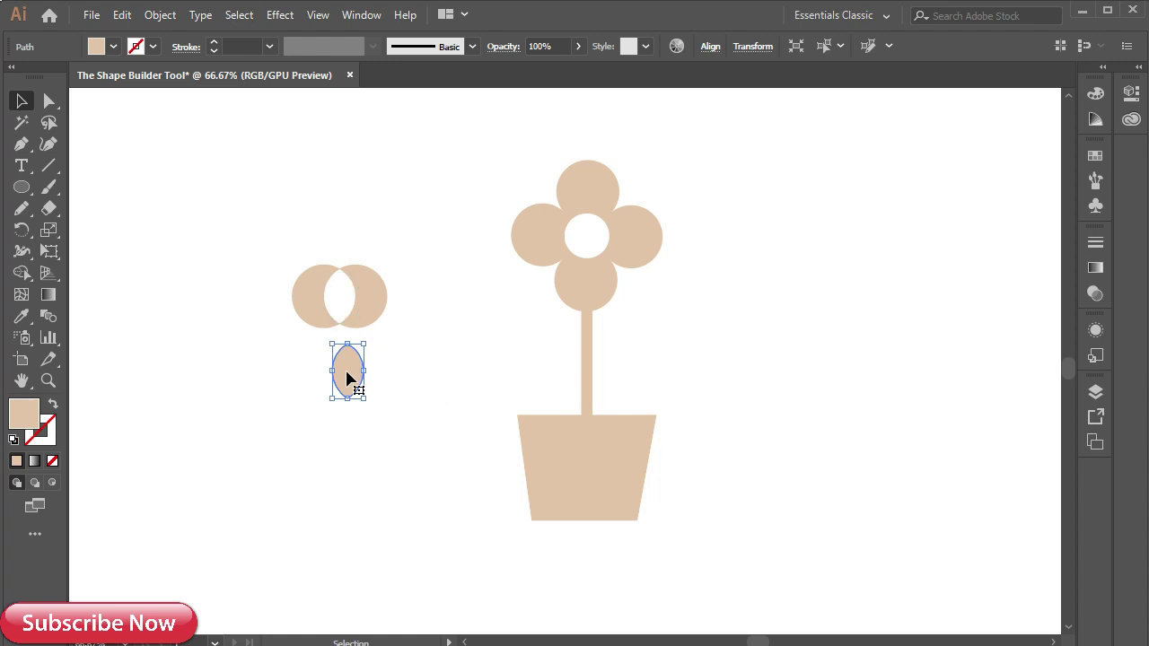
key(ctrl+z)
key(ctrl+z)
click(297, 287)
mouse_move(308, 388)
mouse_down()
mouse_move(428, 344)
mouse_move(551, 356)
mouse_up()
key(v)
drag(567, 319, 528, 316)
drag(547, 357, 570, 357)
drag(563, 316, 552, 314)
drag(564, 361, 560, 359)
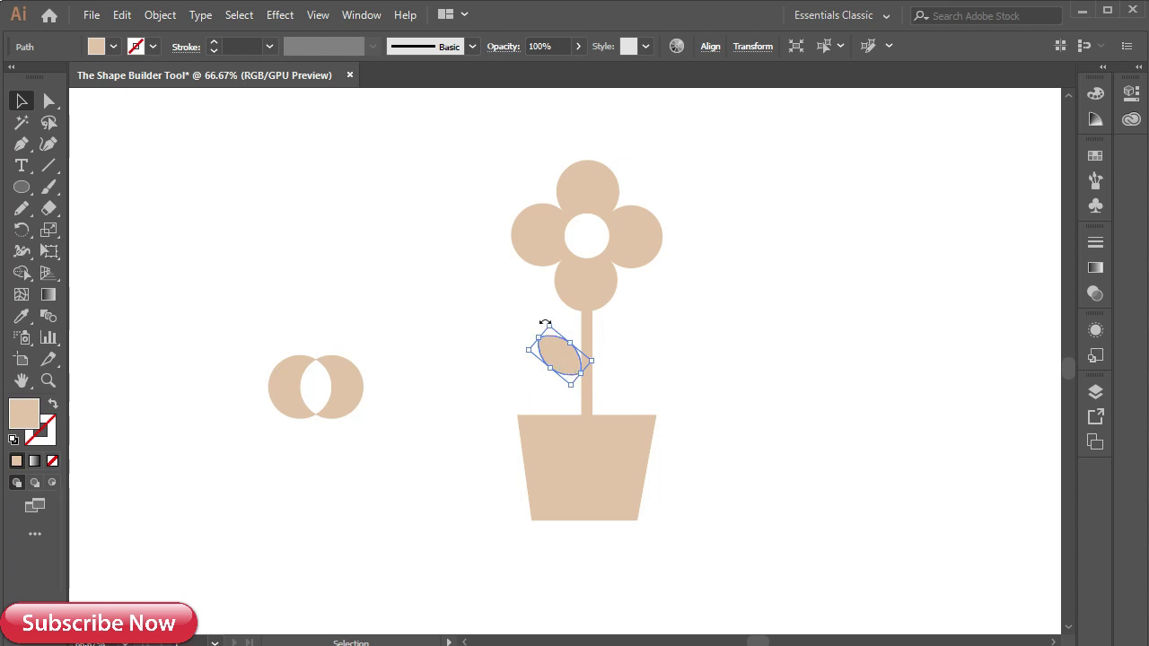
- Delete the leftover circles, duplicate the leaf right of the stem, and lengthen the left leaf
click(423, 367)
drag(226, 303, 423, 446)
key(Delete)
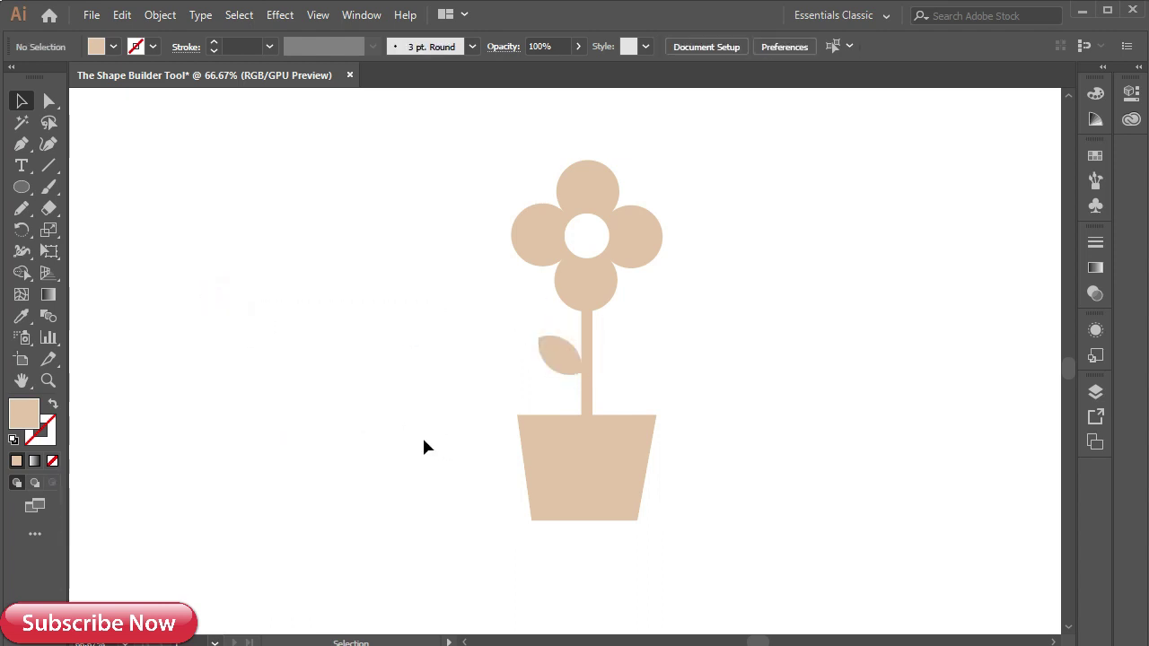
click(565, 356)
drag(565, 357, 673, 370)
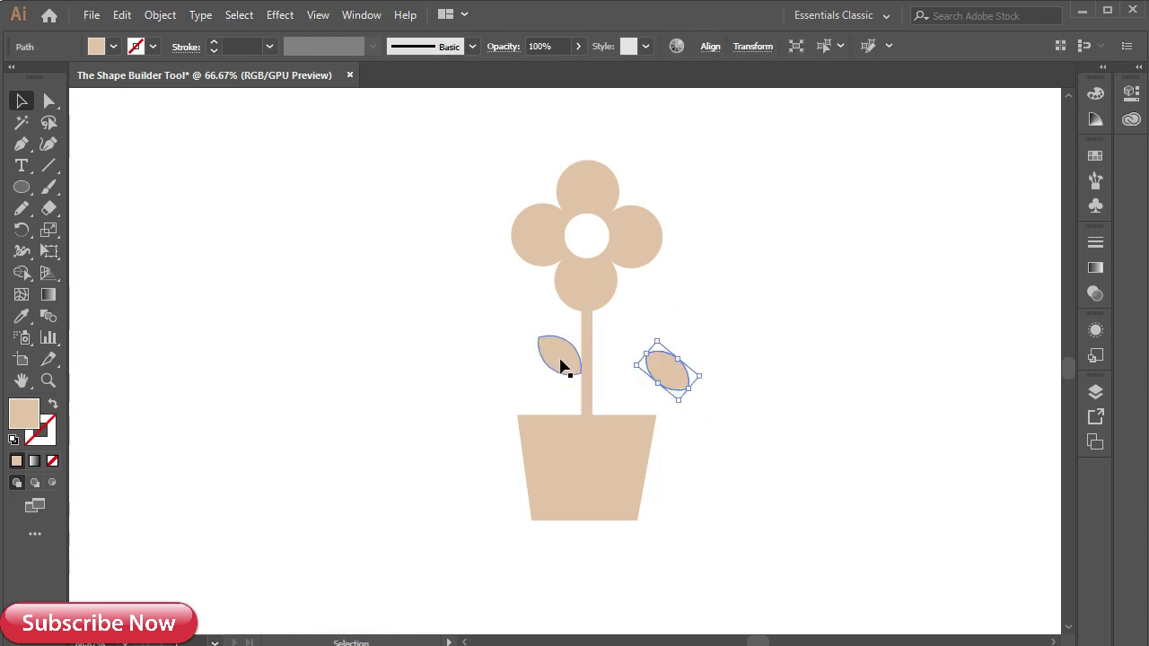
click(551, 350)
drag(539, 336, 524, 327)
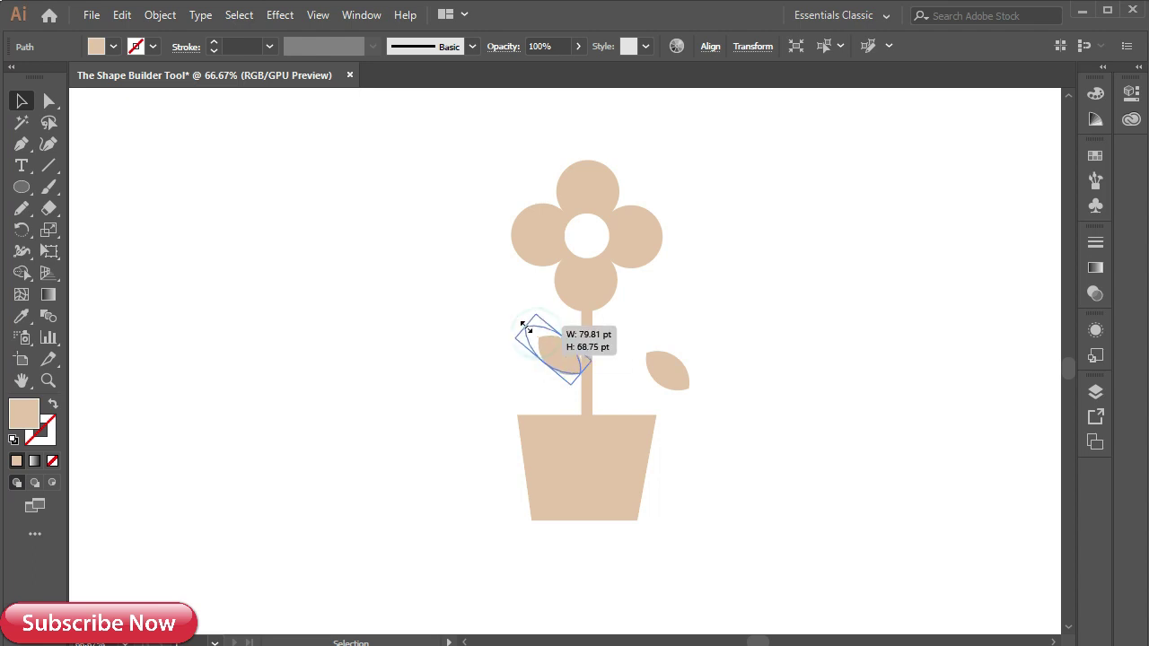
- Rotate the right leaf about 40° so it sits against the stem's right side
click(673, 371)
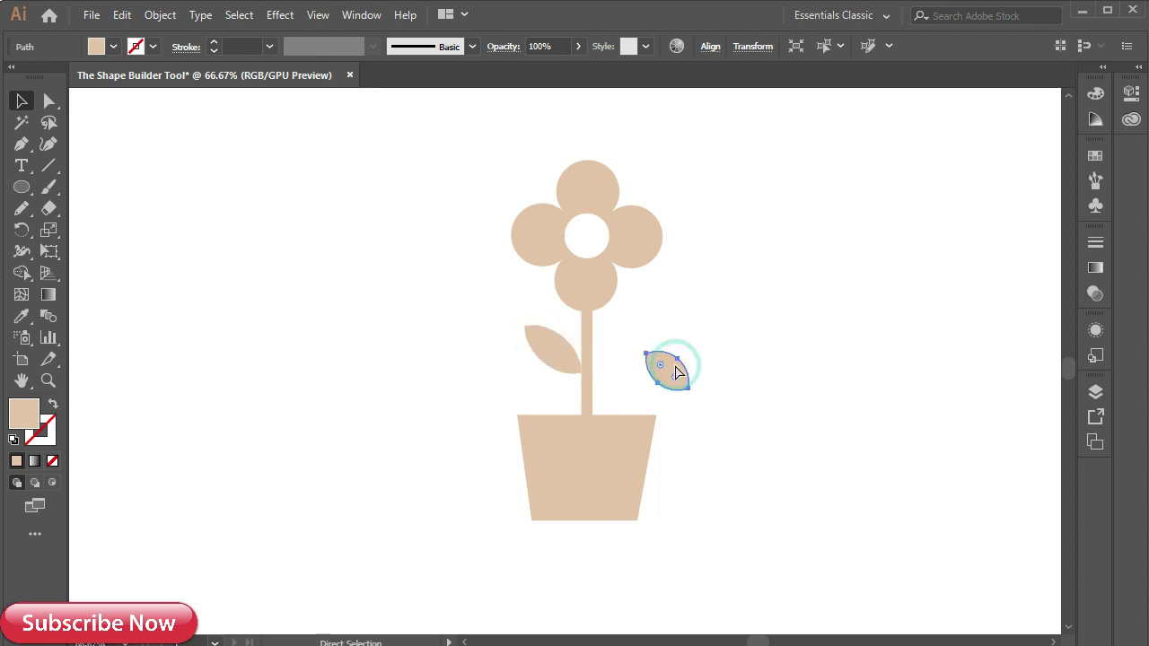
mouse_move(691, 357)
mouse_down()
mouse_move(707, 380)
mouse_move(659, 394)
mouse_move(661, 376)
mouse_move(610, 384)
mouse_move(655, 371)
mouse_up()
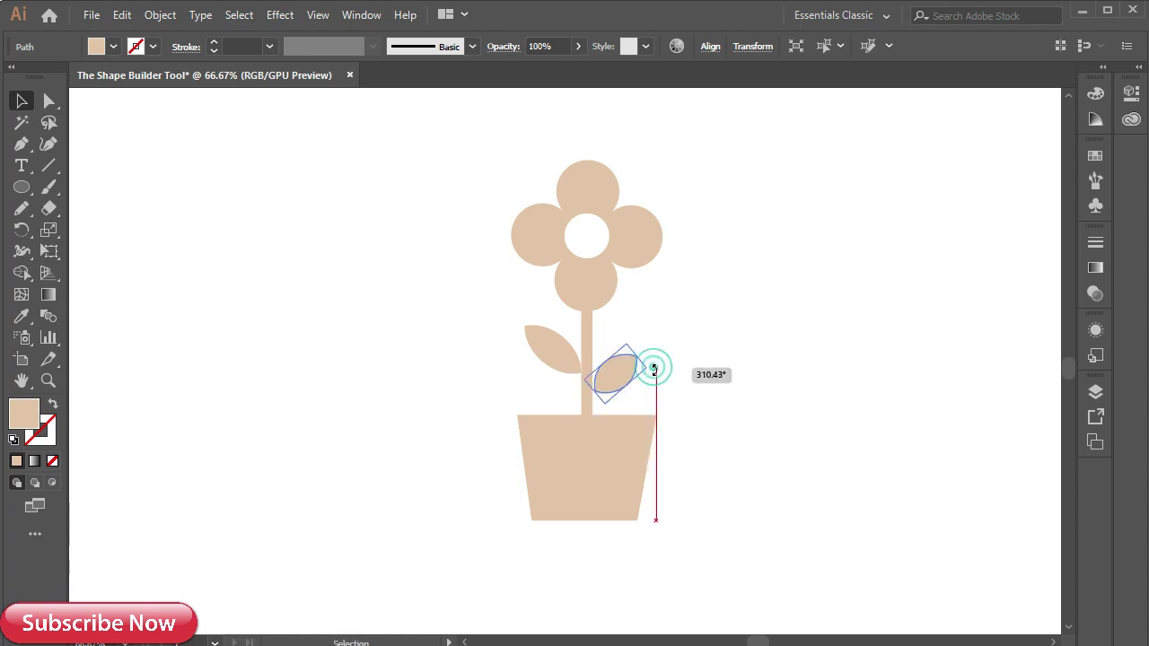
click(700, 357)
click(610, 382)
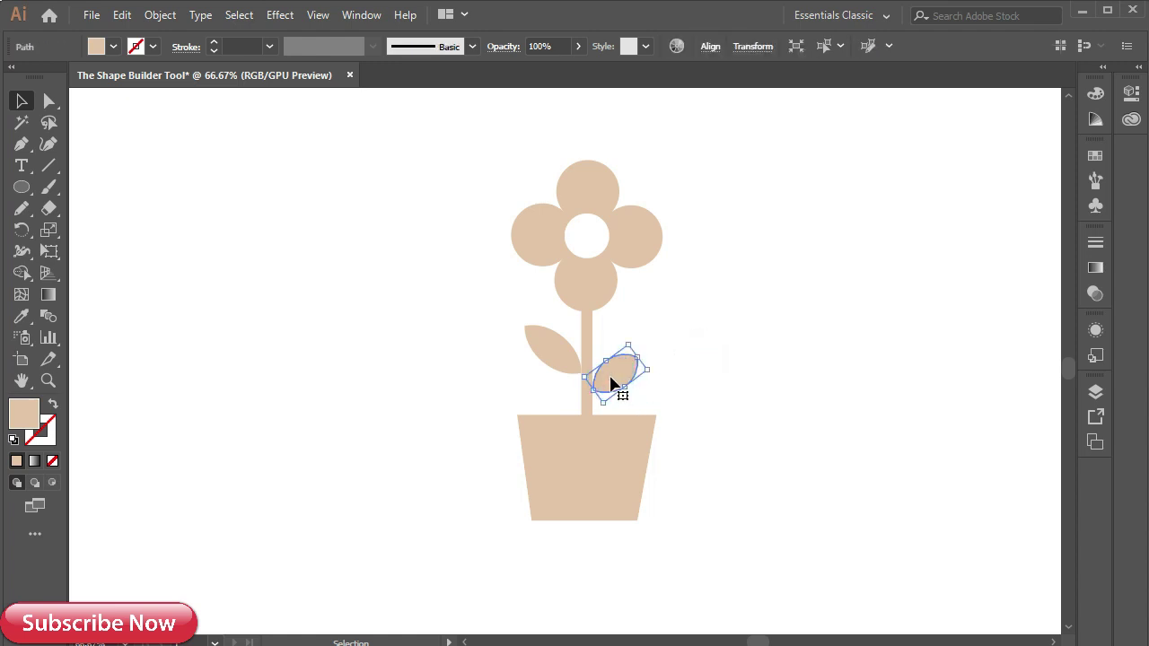
click(563, 359)
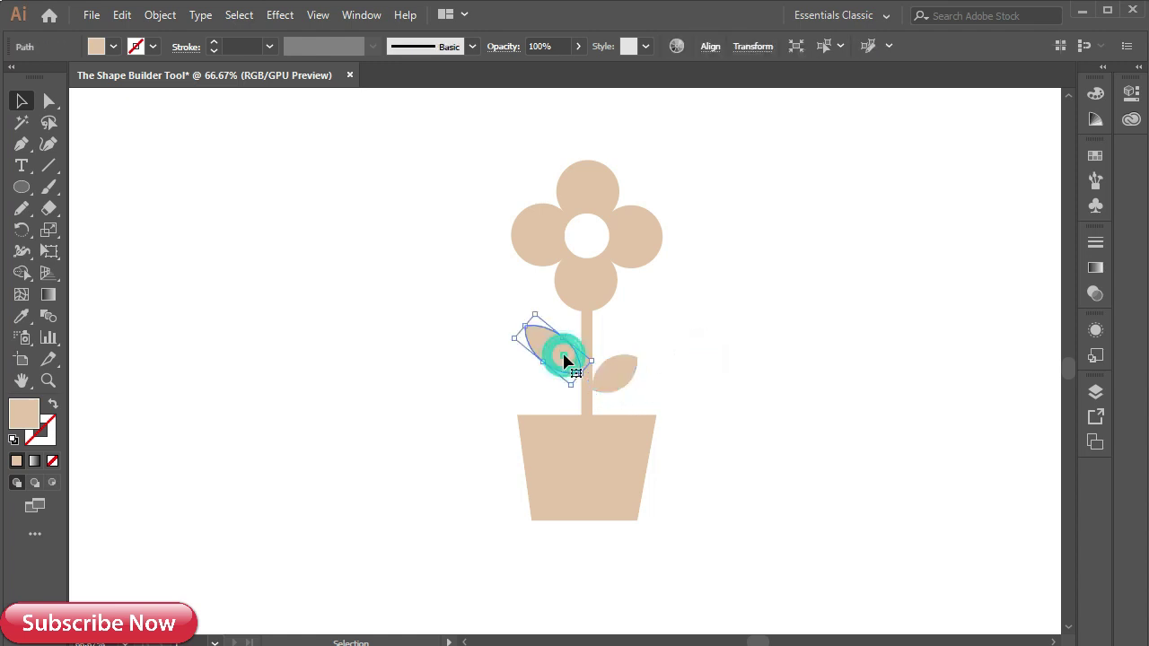
click(436, 340)
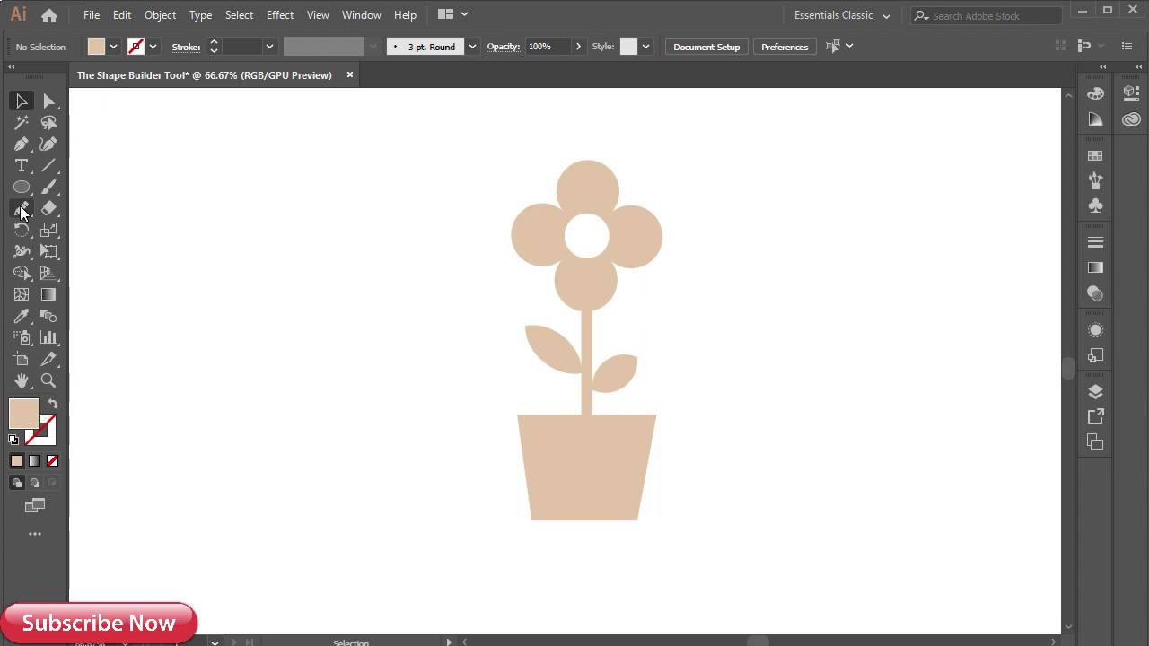
- Draw a thin strip across the pot's top and duplicate it lower down the pot
drag(15, 188, 85, 187)
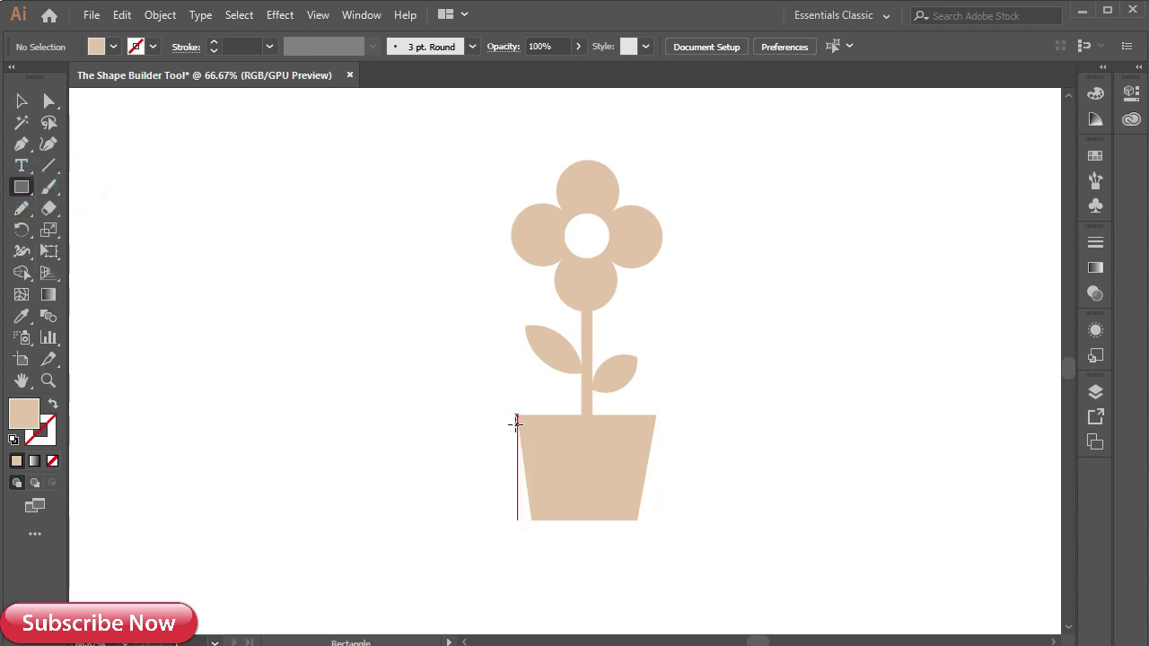
drag(511, 426, 663, 434)
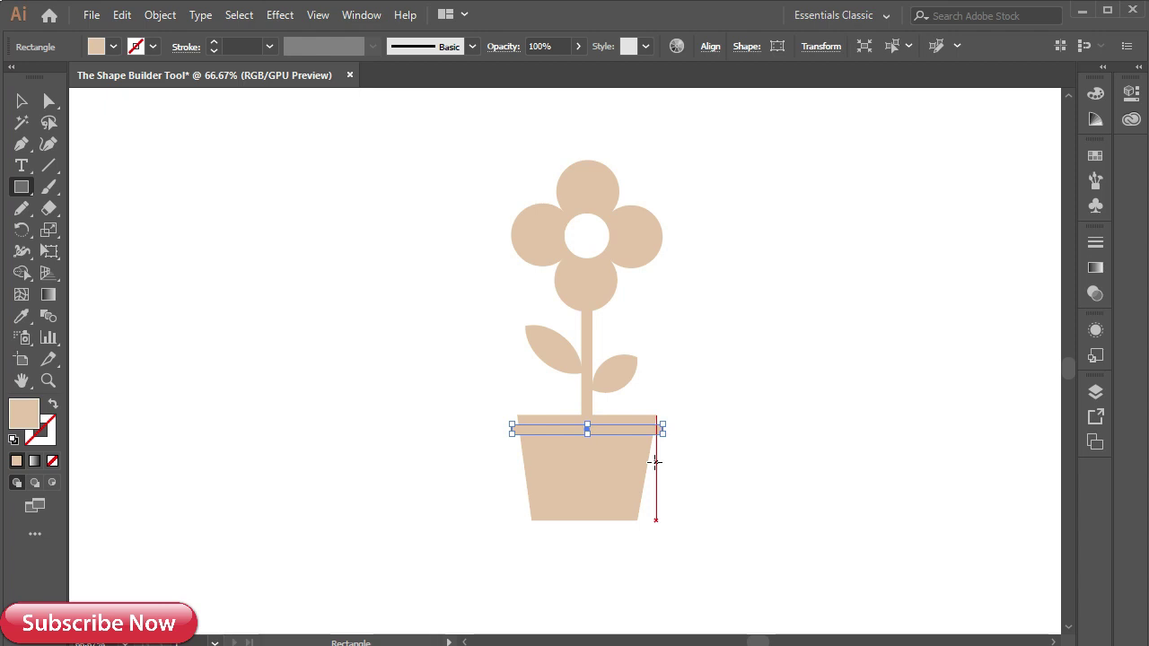
key(v)
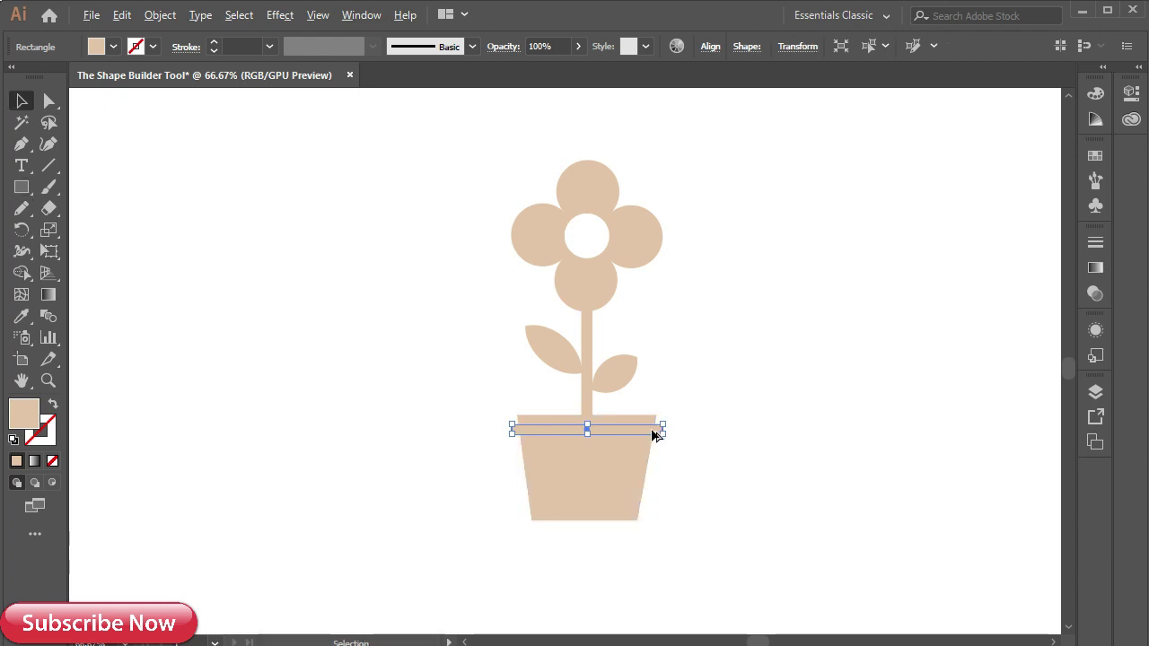
drag(653, 433, 653, 510)
- Trim the strips with Shape Builder into a top rim band and a base strip
drag(445, 401, 653, 539)
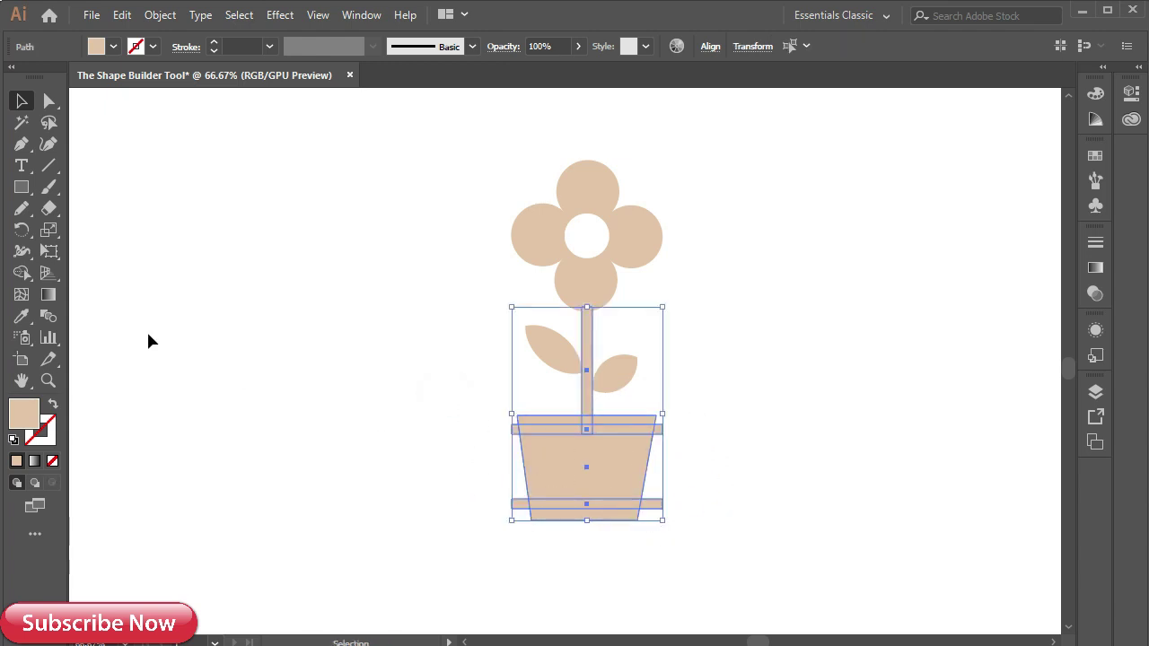
click(22, 273)
scroll(626, 470, up, 2)
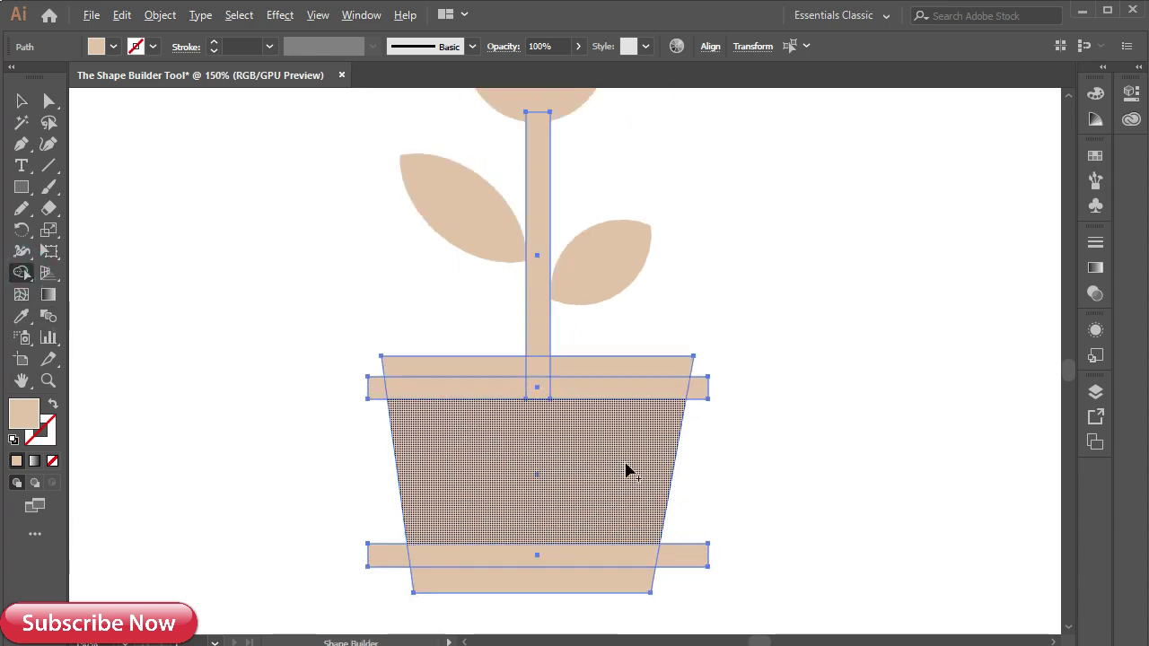
mouse_move(707, 396)
mouse_down()
mouse_move(363, 398)
mouse_move(357, 410)
mouse_up()
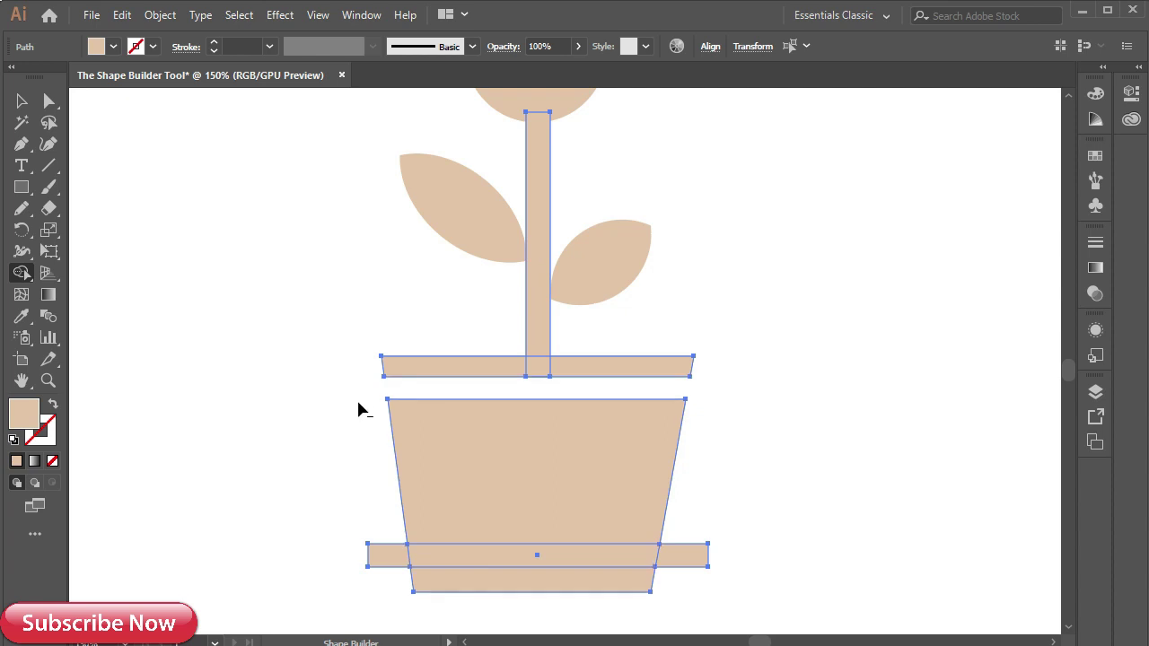
drag(734, 561, 362, 565)
scroll(840, 498, down, 1)
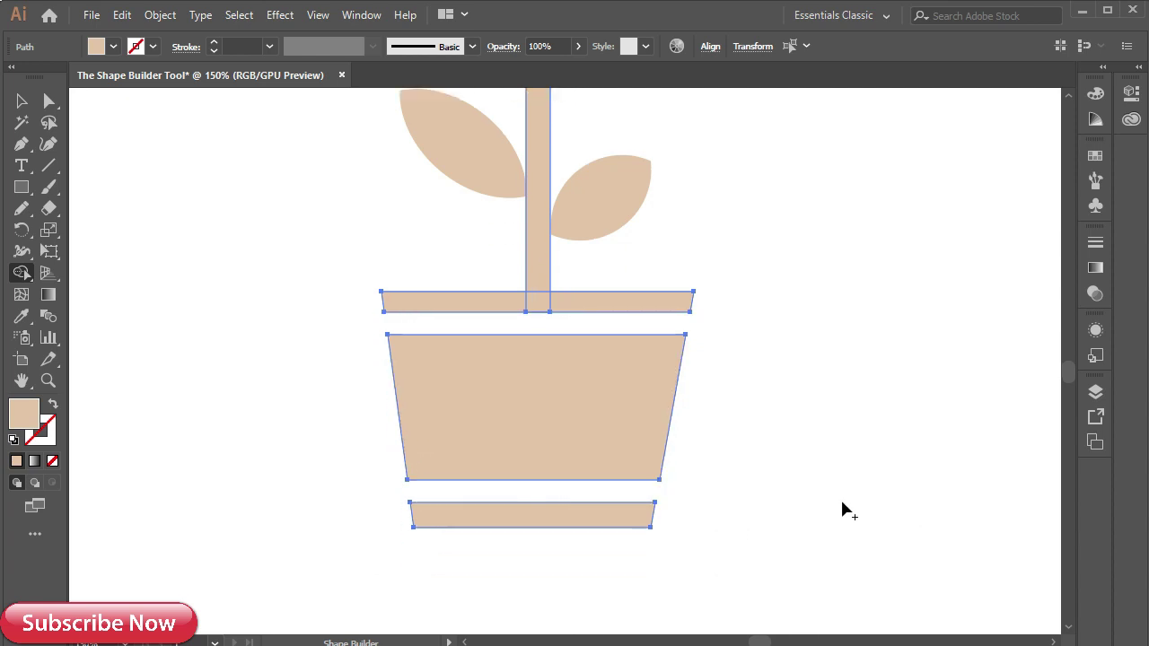
alt+scroll(839, 497, down, 4)
scroll(847, 508, up, 1)
scroll(848, 508, up, 1)
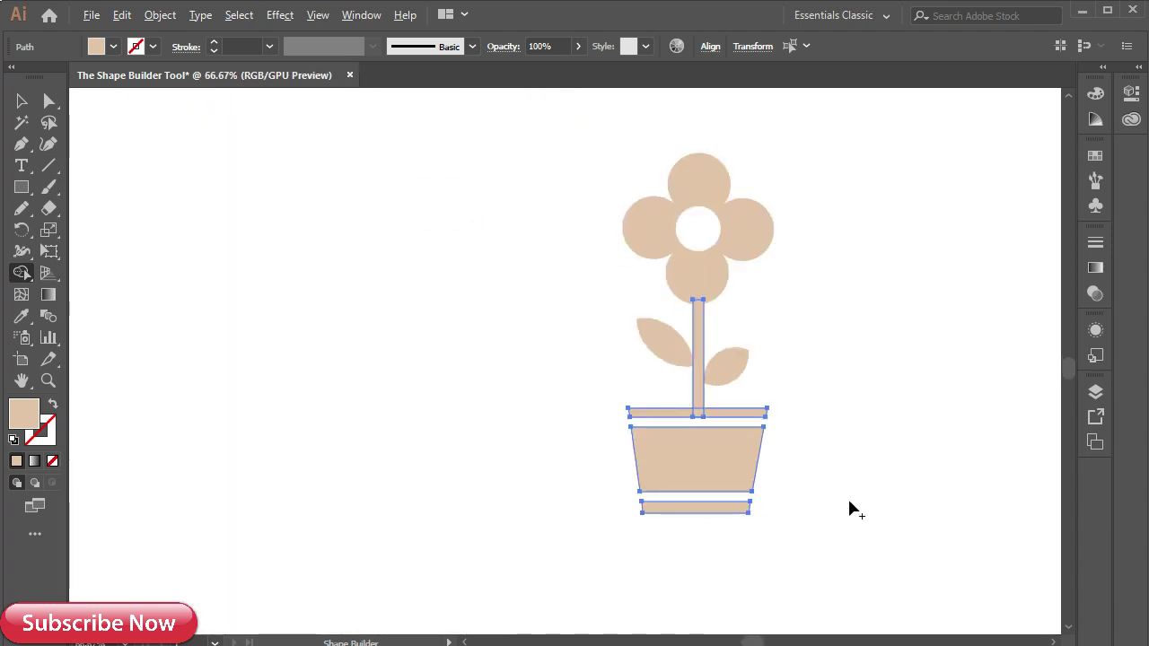
scroll(850, 508, up, 1)
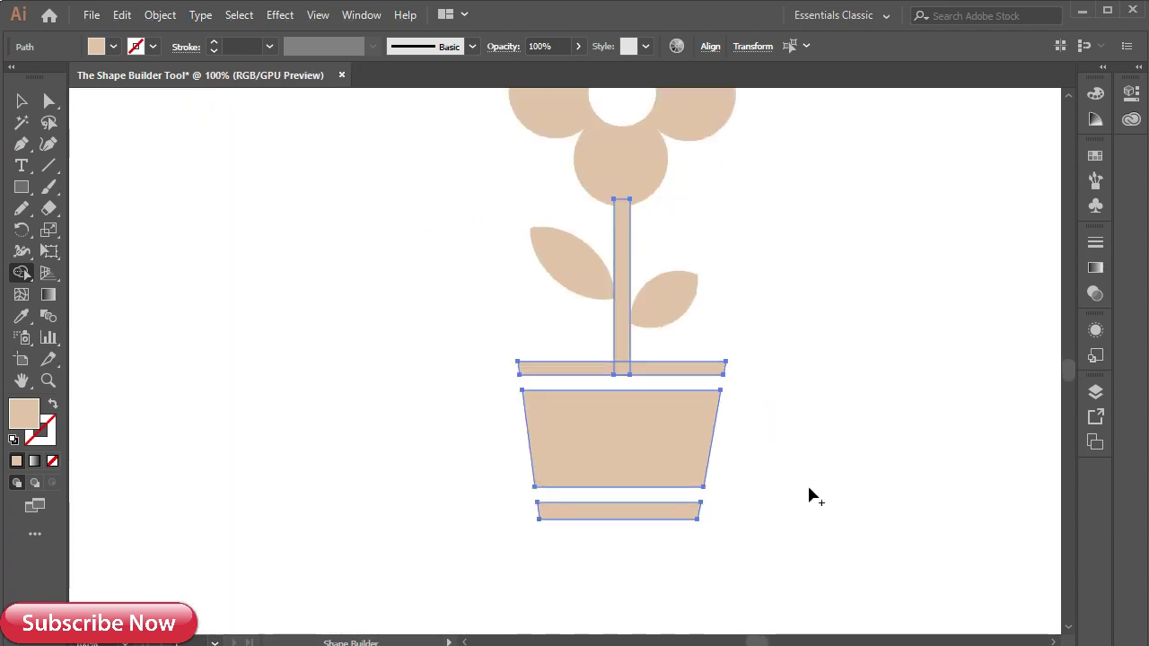
key(v)
click(844, 465)
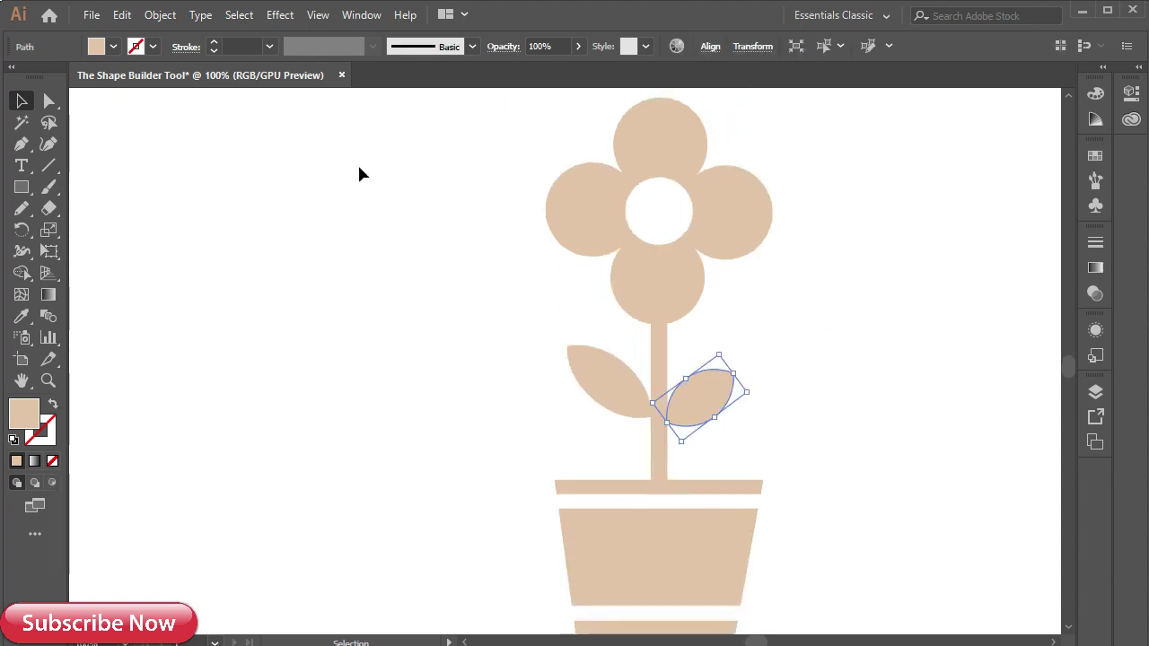
- Sweep Shape Builder from the petals through the stem and leaves to join them into one shape
drag(359, 173, 808, 583)
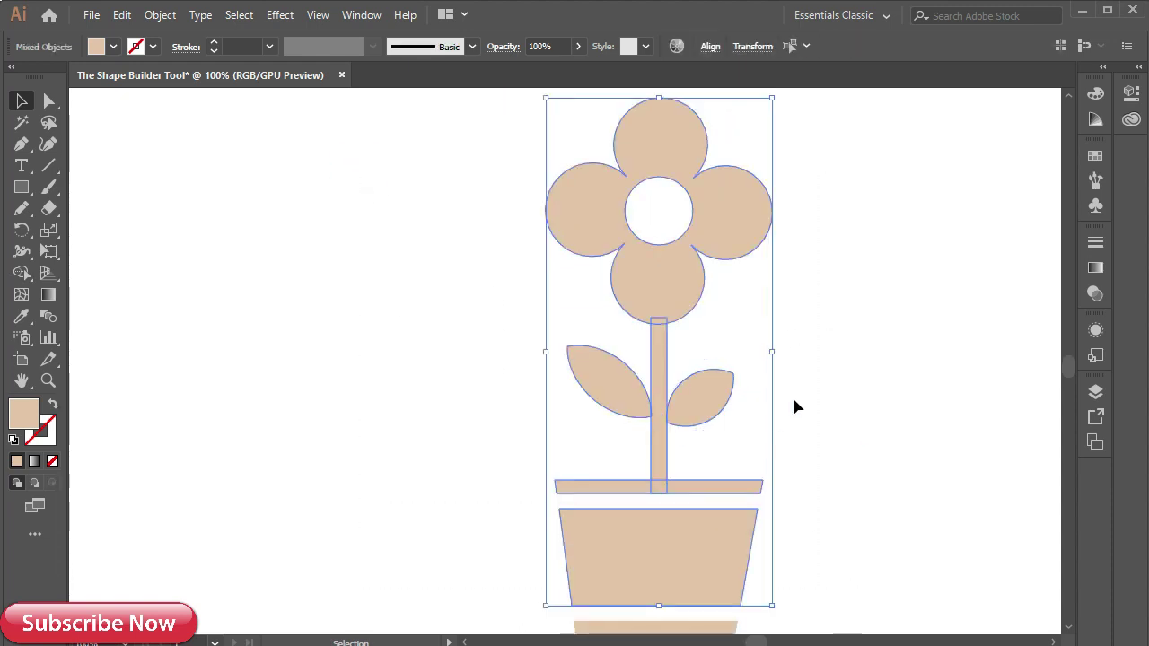
click(22, 273)
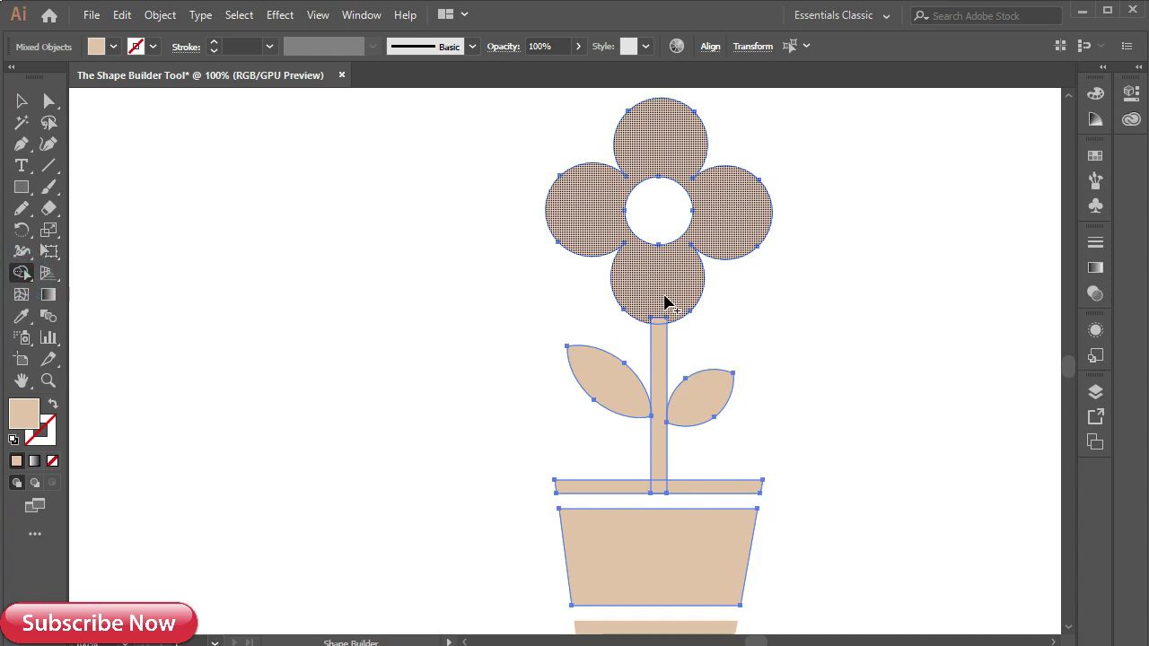
drag(661, 298, 662, 351)
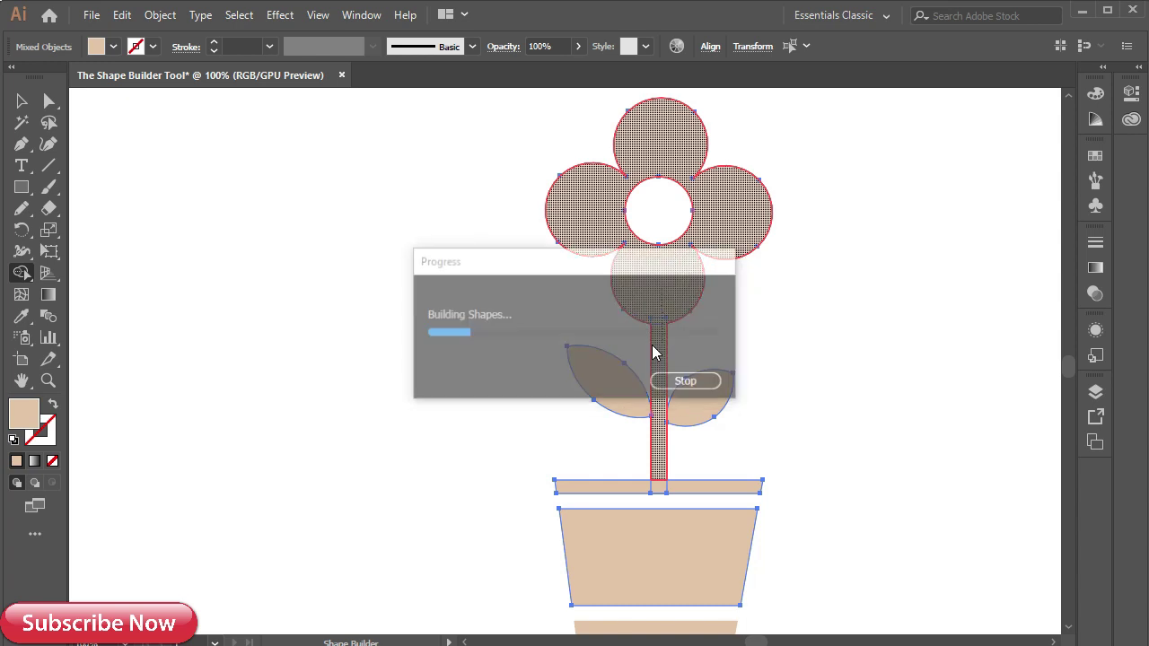
drag(705, 395, 648, 415)
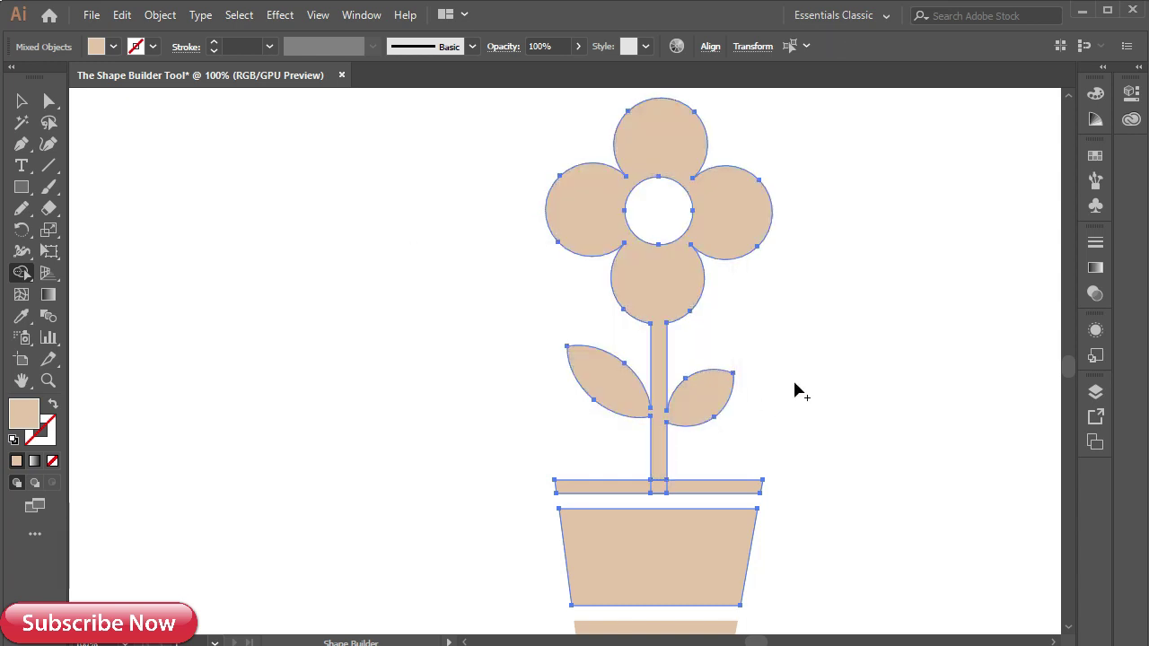
click(800, 377)
click(19, 99)
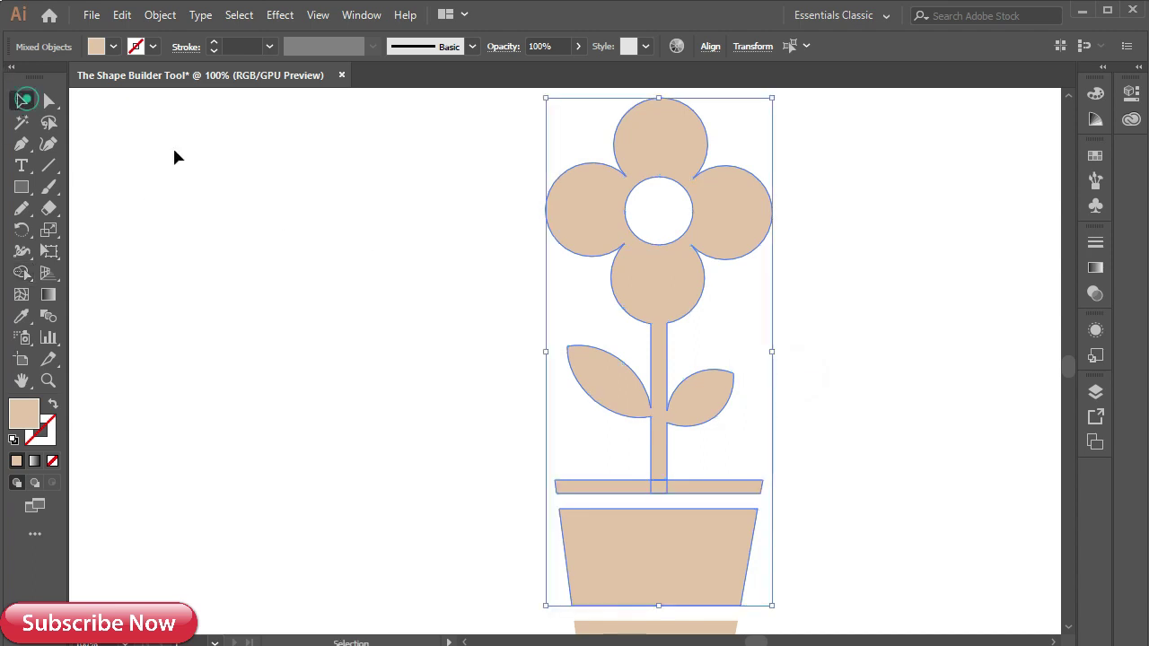
click(439, 244)
click(465, 327)
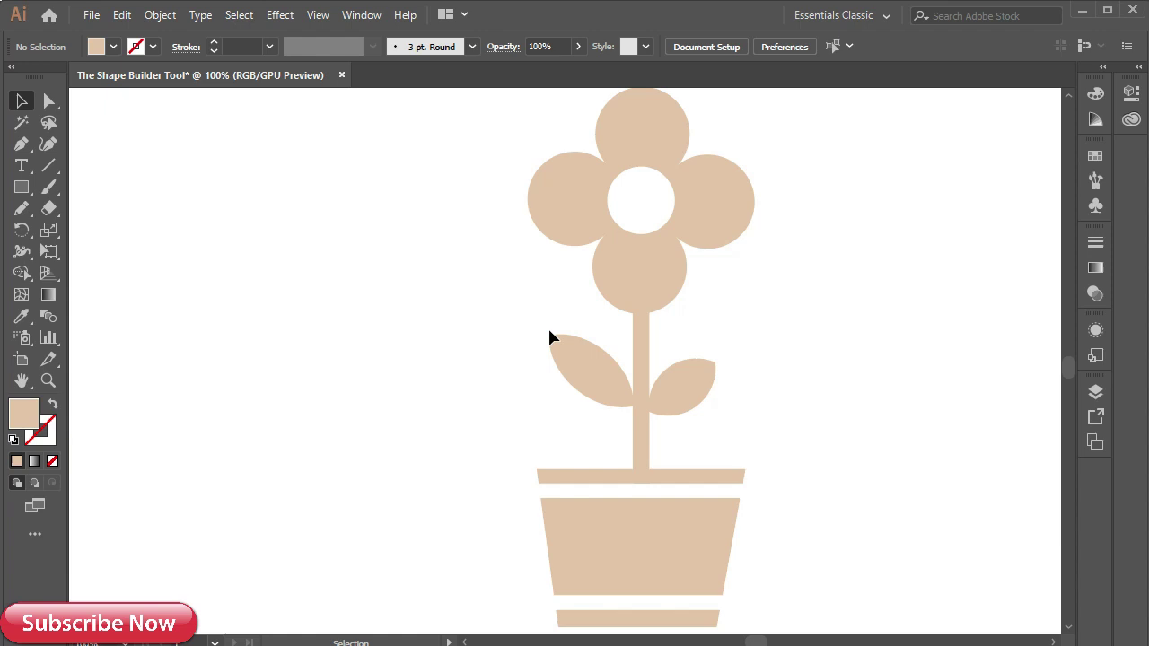
alt+scroll(549, 332, down, 1)
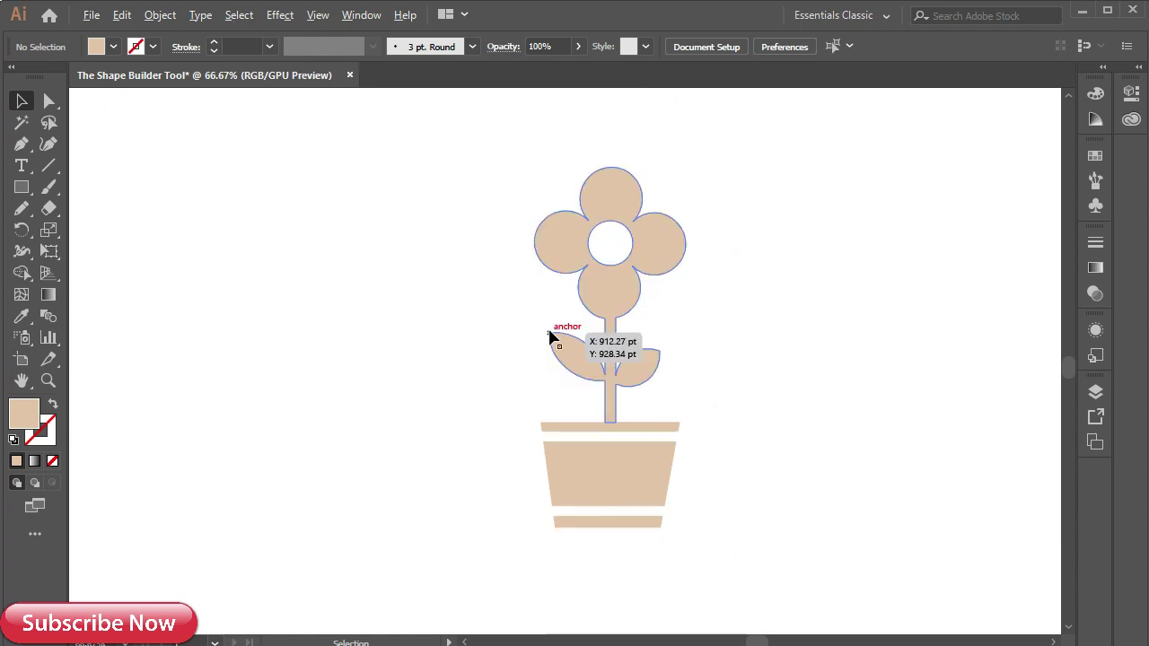
click(22, 187)
- Draw a rectangle covering the right half from the centre line past the pot's base
mouse_move(783, 168)
mouse_down()
mouse_move(607, 227)
mouse_move(616, 460)
mouse_up()
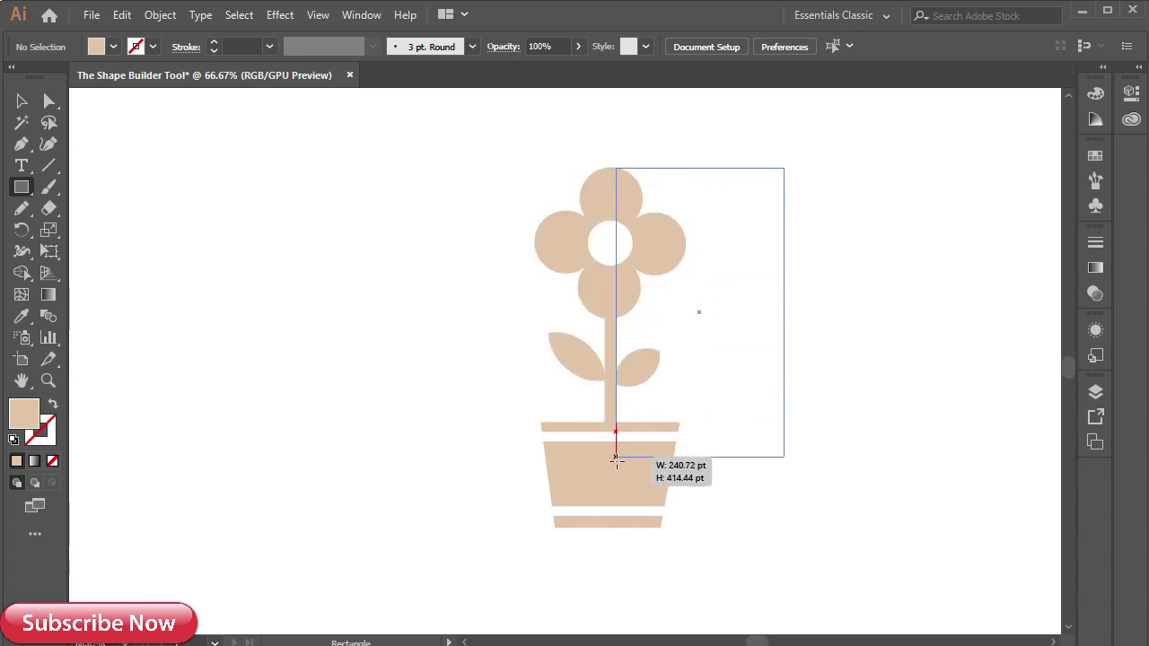
drag(615, 459, 609, 562)
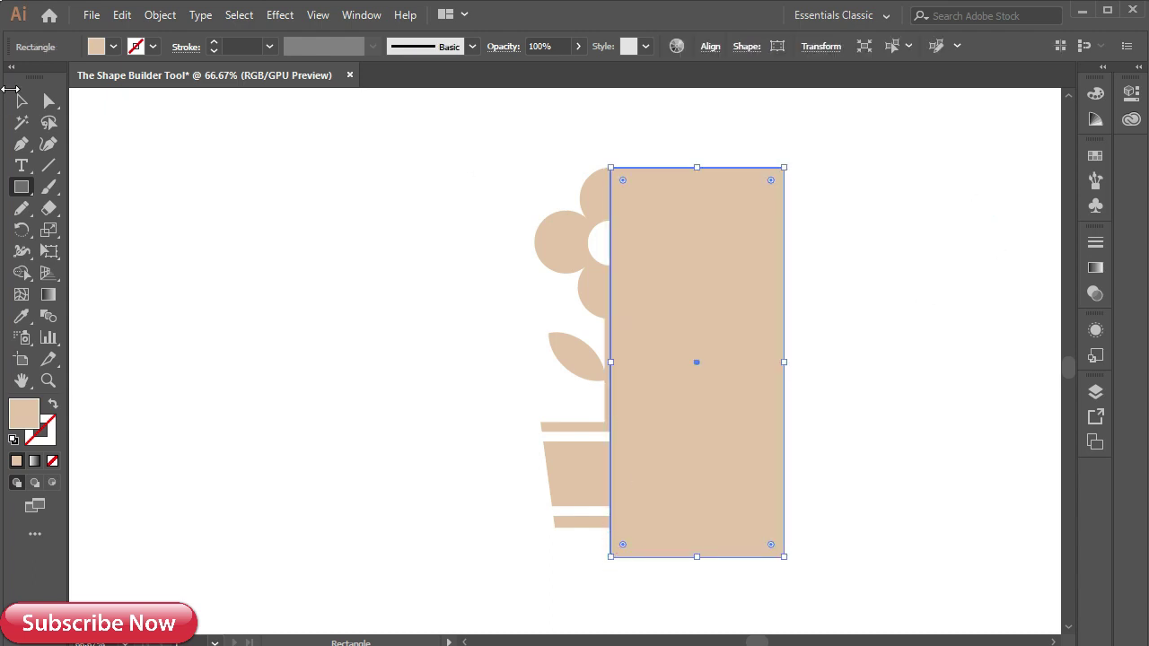
click(21, 101)
drag(130, 125, 727, 592)
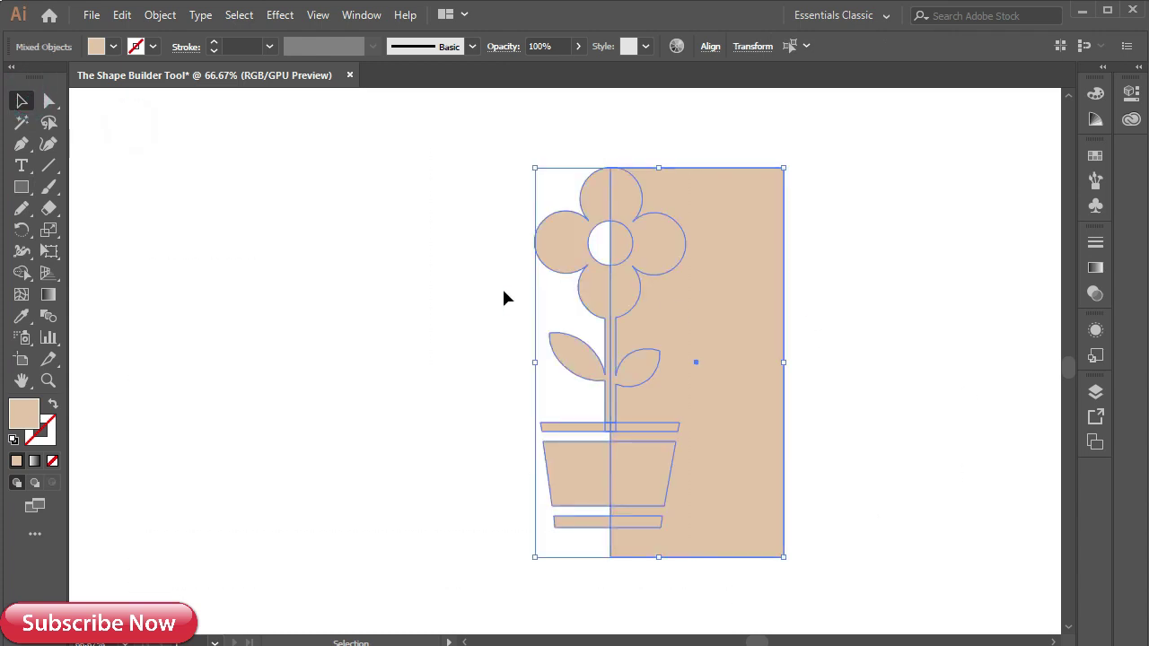
- Remove the rectangle's excess area with Shape Builder, splitting the icon into halves
click(22, 273)
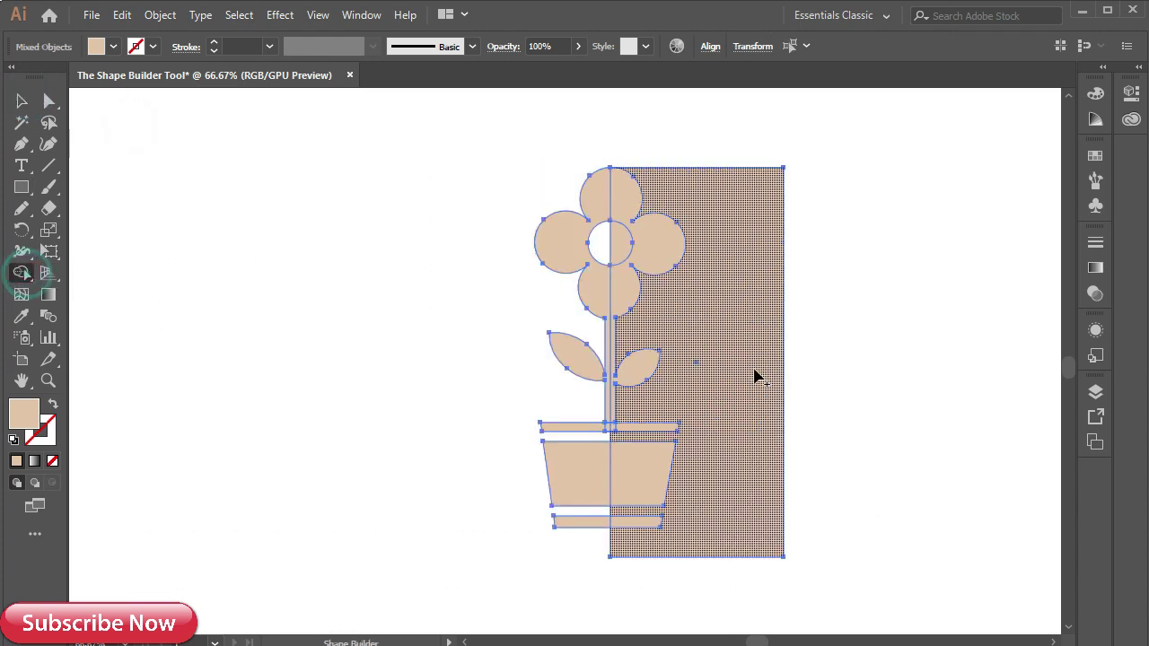
key(v)
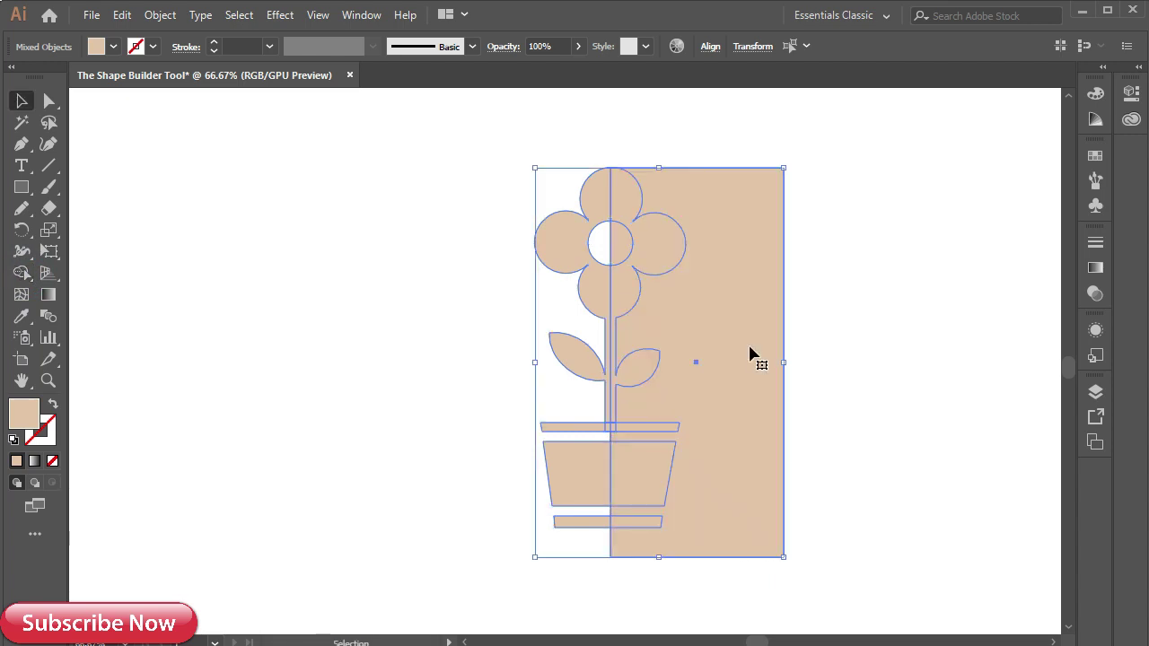
click(22, 273)
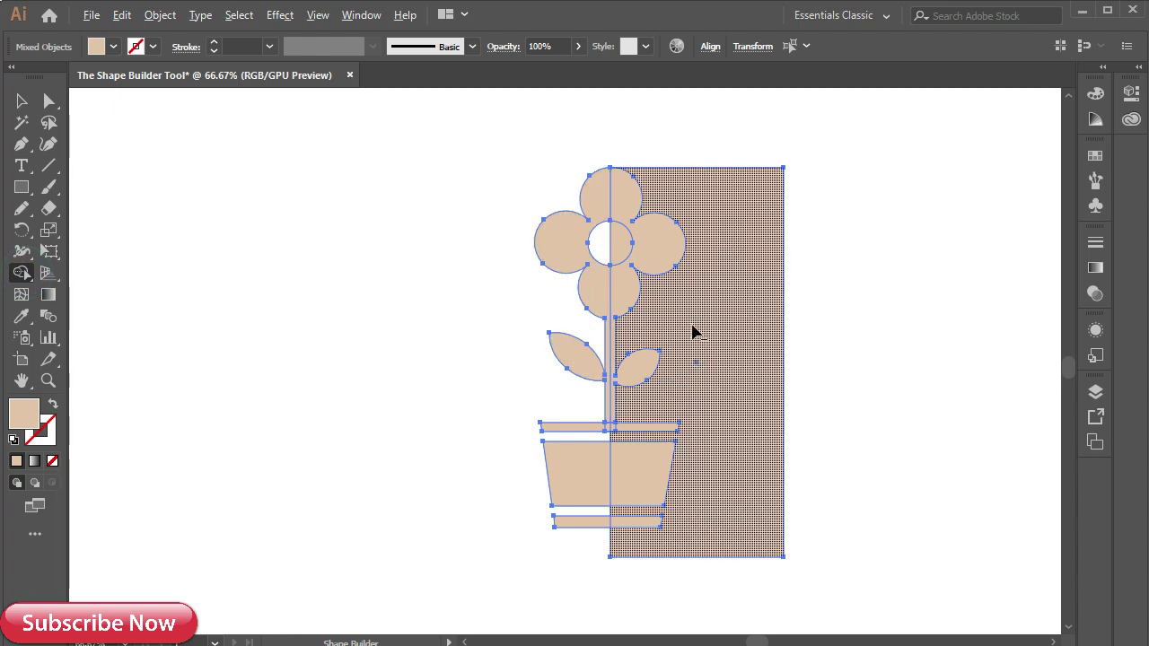
alt+click(691, 332)
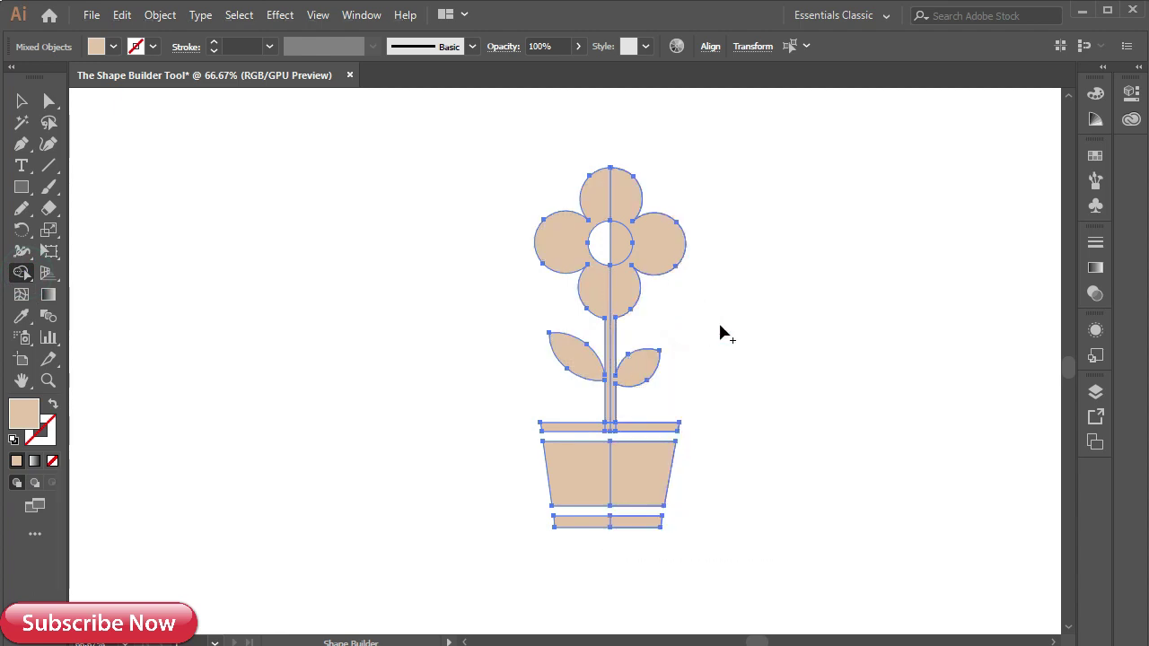
click(21, 101)
click(407, 196)
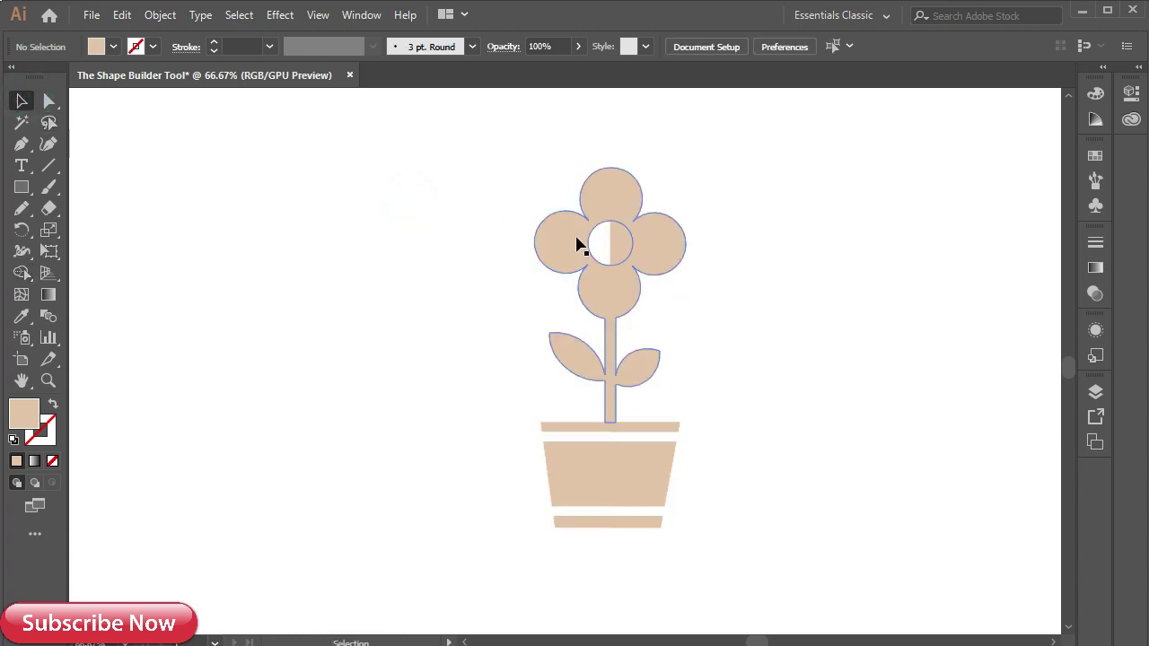
- Darken the right halves of the flower, stem, pot and base strip with Multiply blending
click(618, 248)
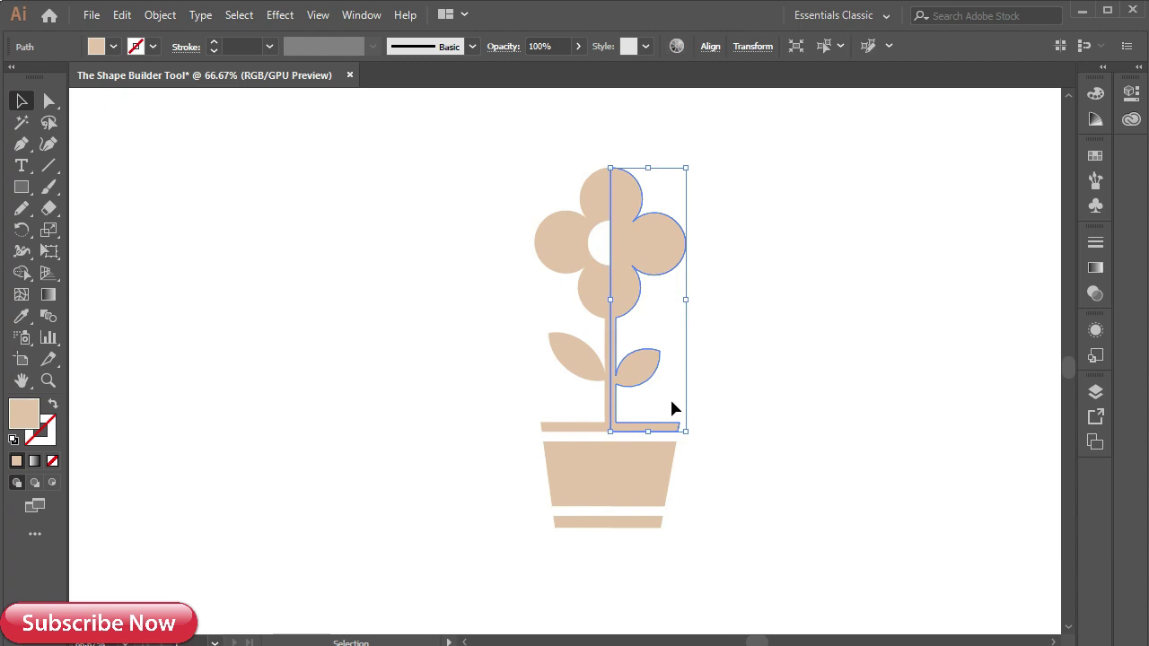
shift+click(650, 471)
shift+click(638, 526)
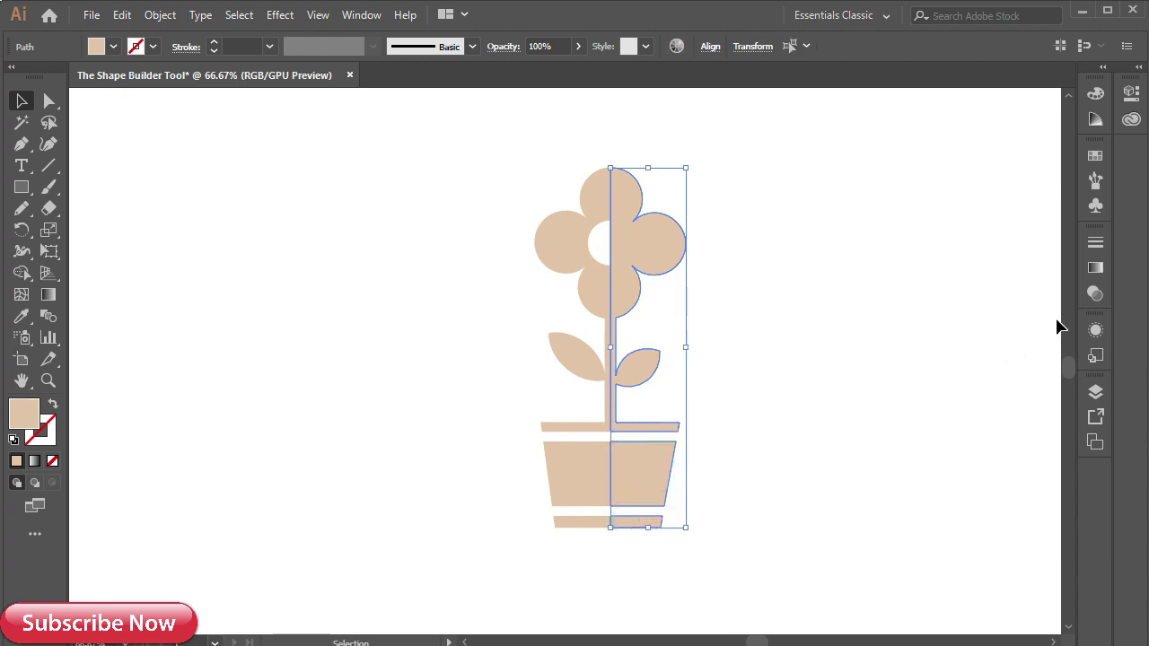
click(1095, 294)
click(914, 262)
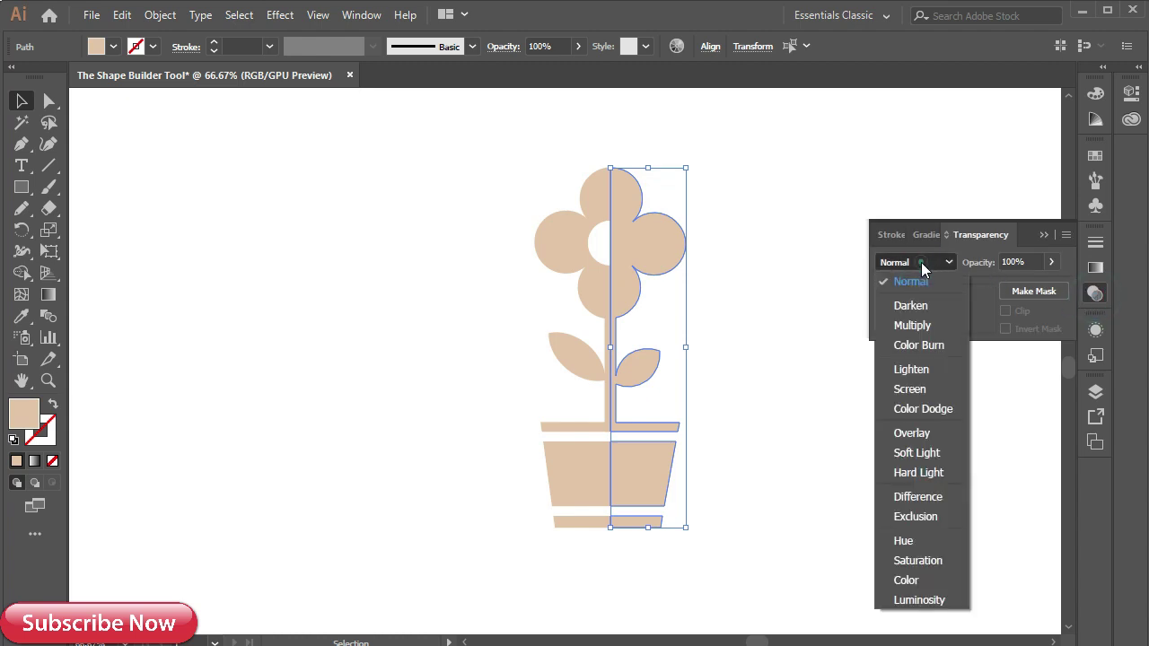
click(927, 324)
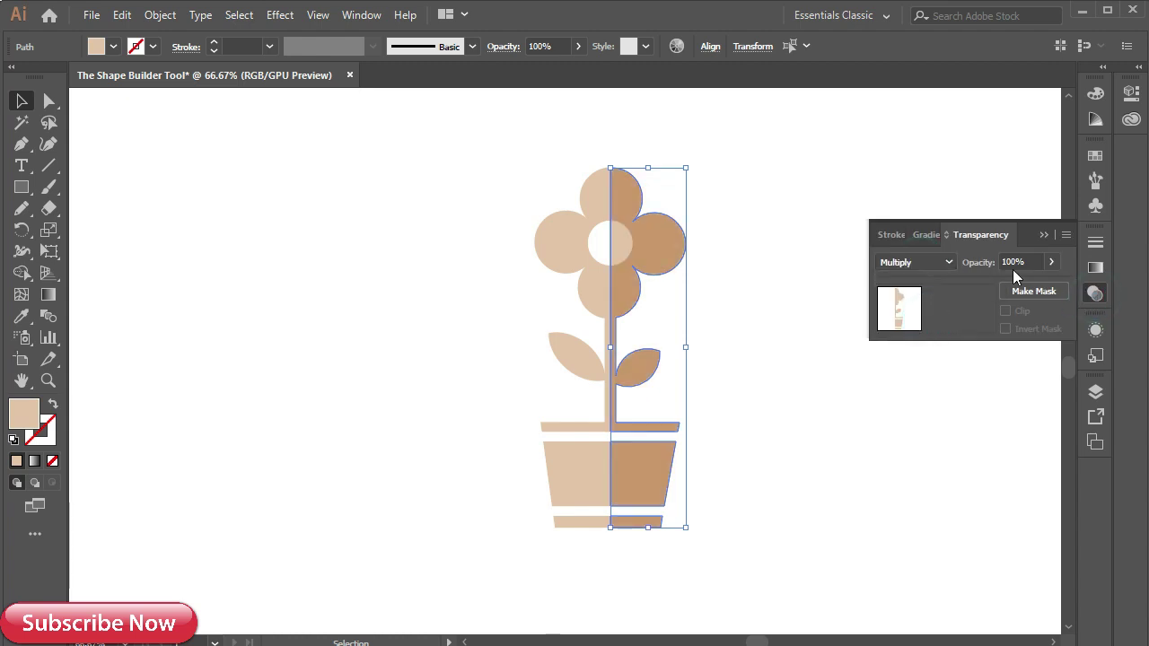
click(1042, 236)
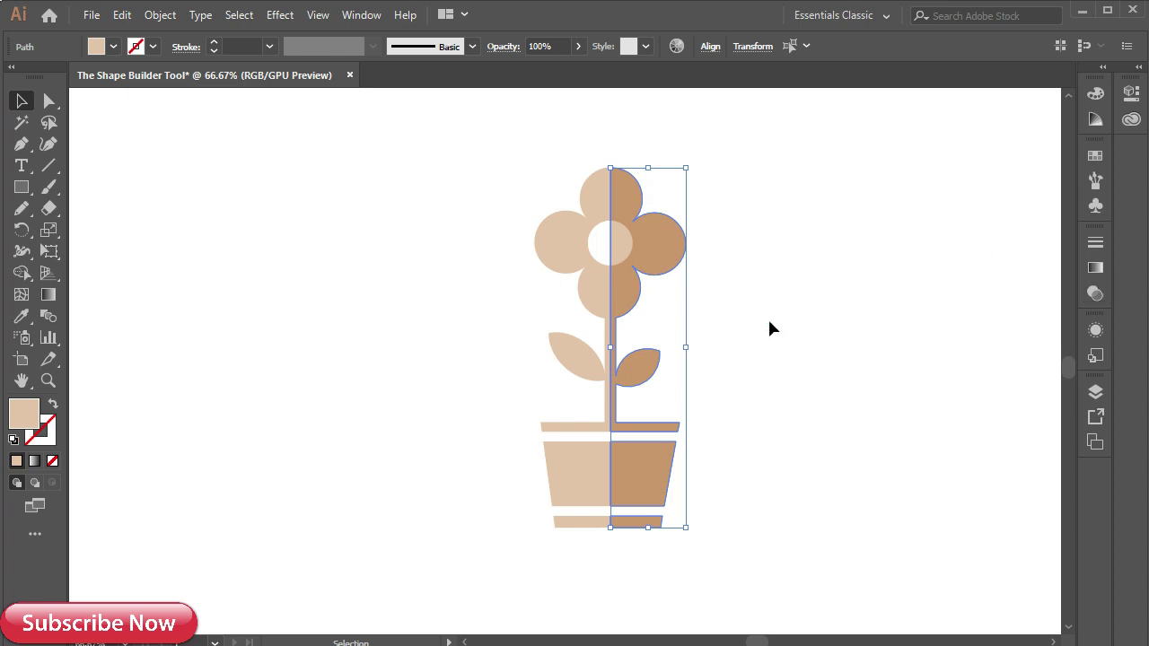
- Remove the leftover piece in the flower's centre hole with the Shape Builder
click(769, 322)
key(ctrl+1)
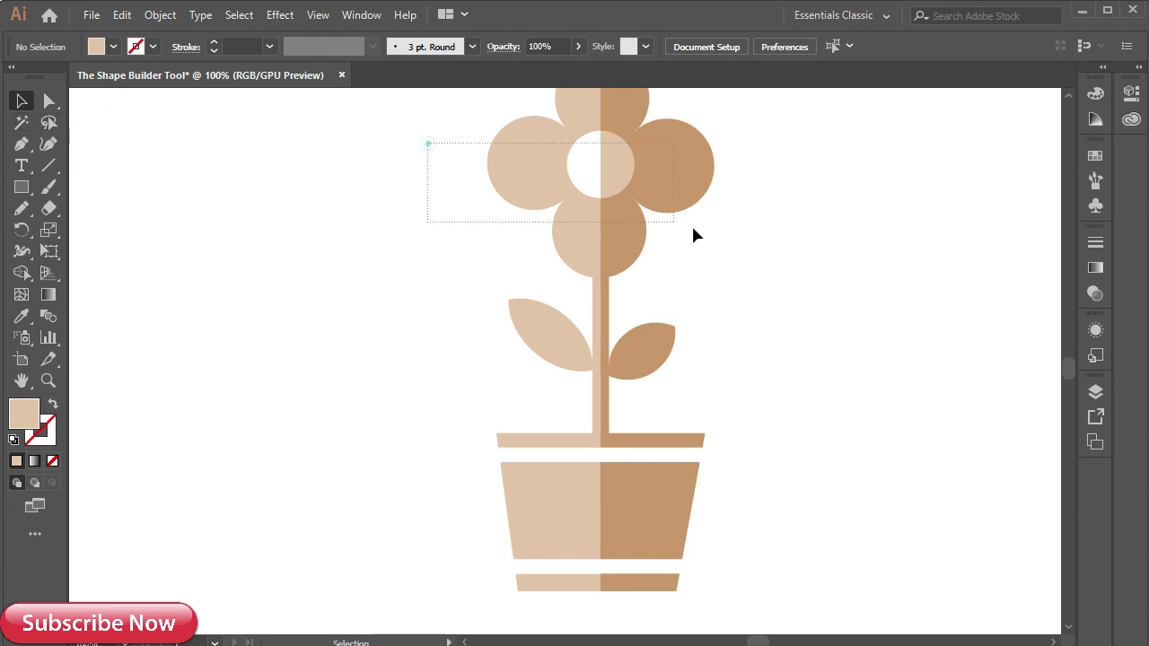
drag(692, 230, 702, 231)
key(shift+m)
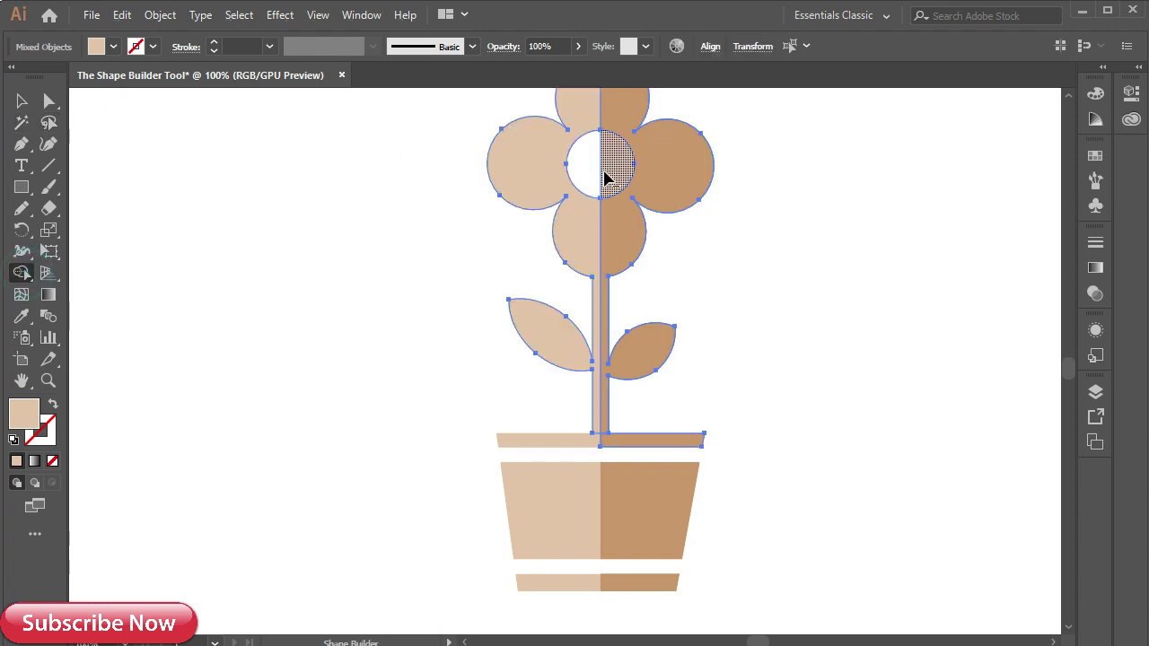
click(21, 102)
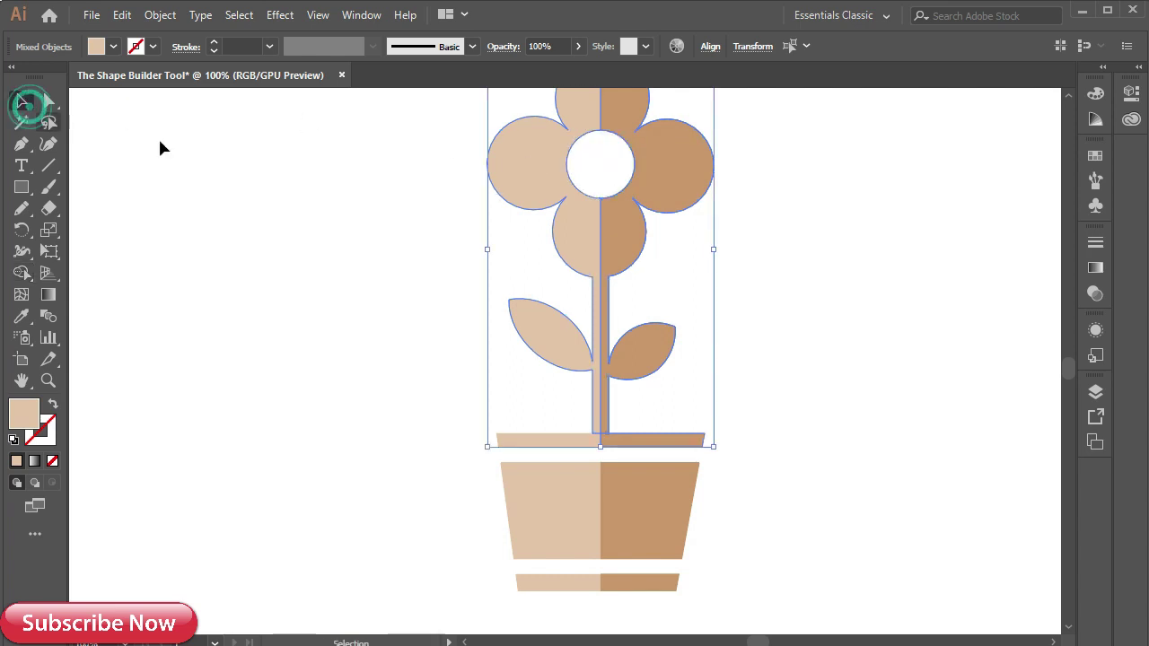
click(341, 161)
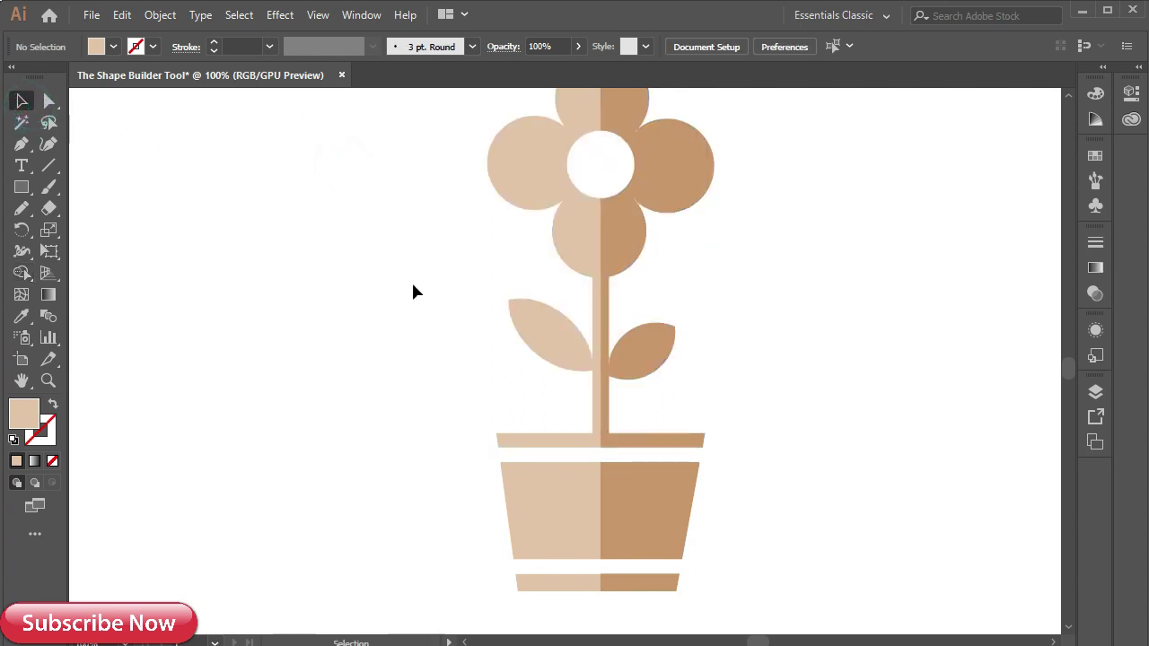
scroll(412, 292, down, 1)
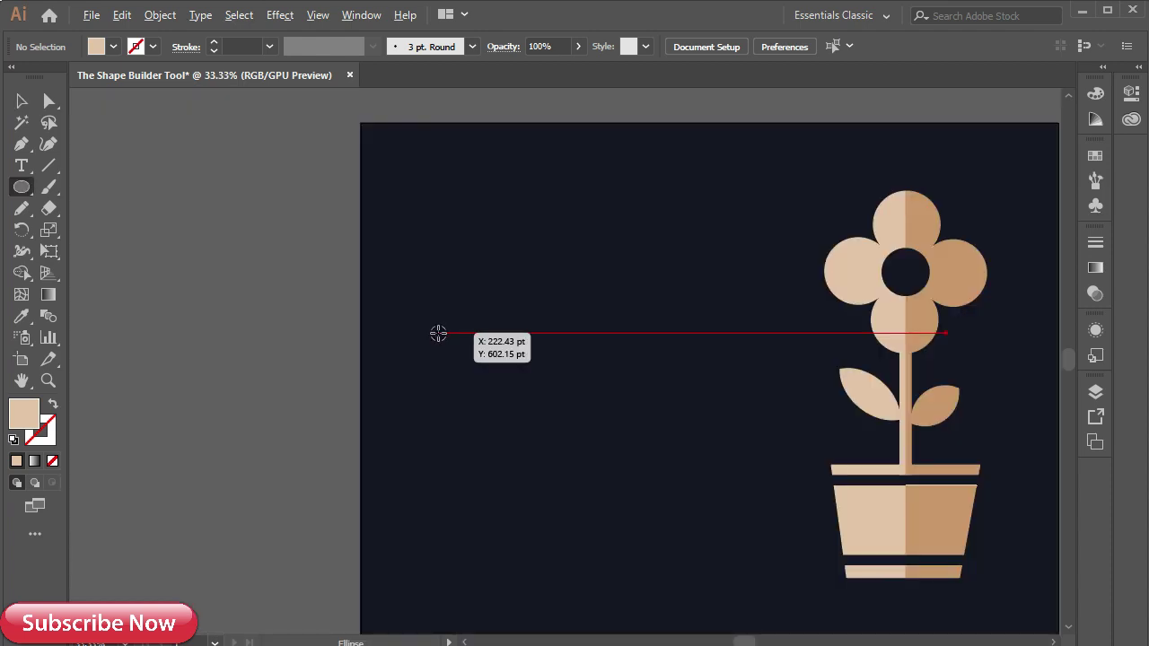
- Draw a circle left of the flower and make it an unfilled tan outline
drag(438, 333, 480, 369)
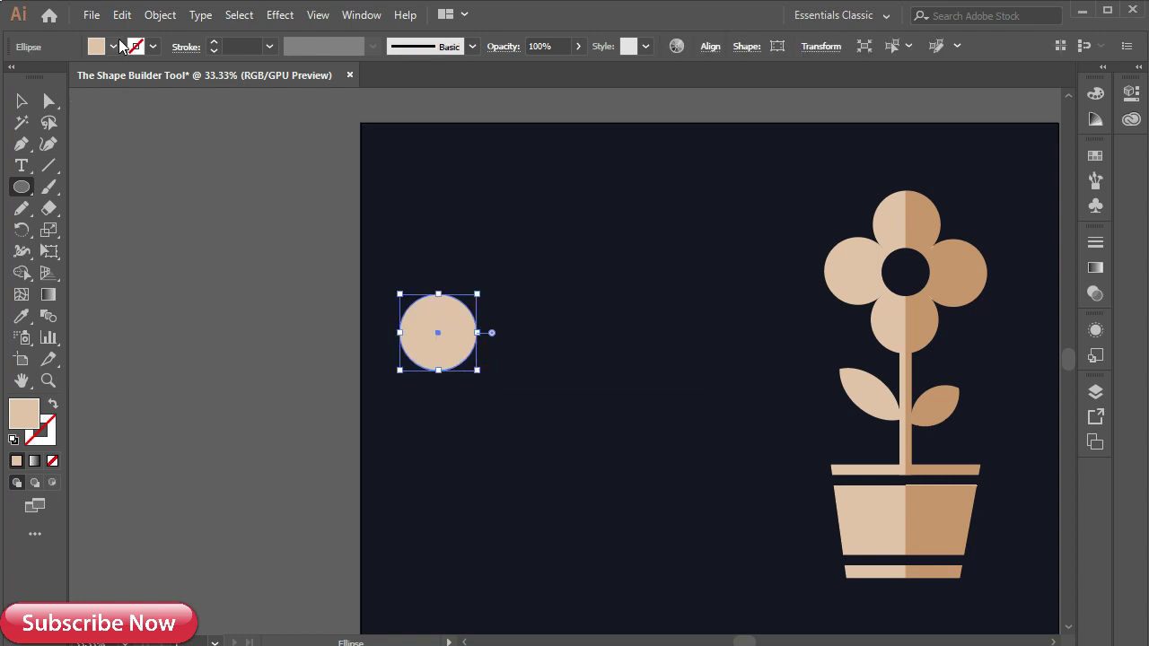
click(52, 406)
key(v)
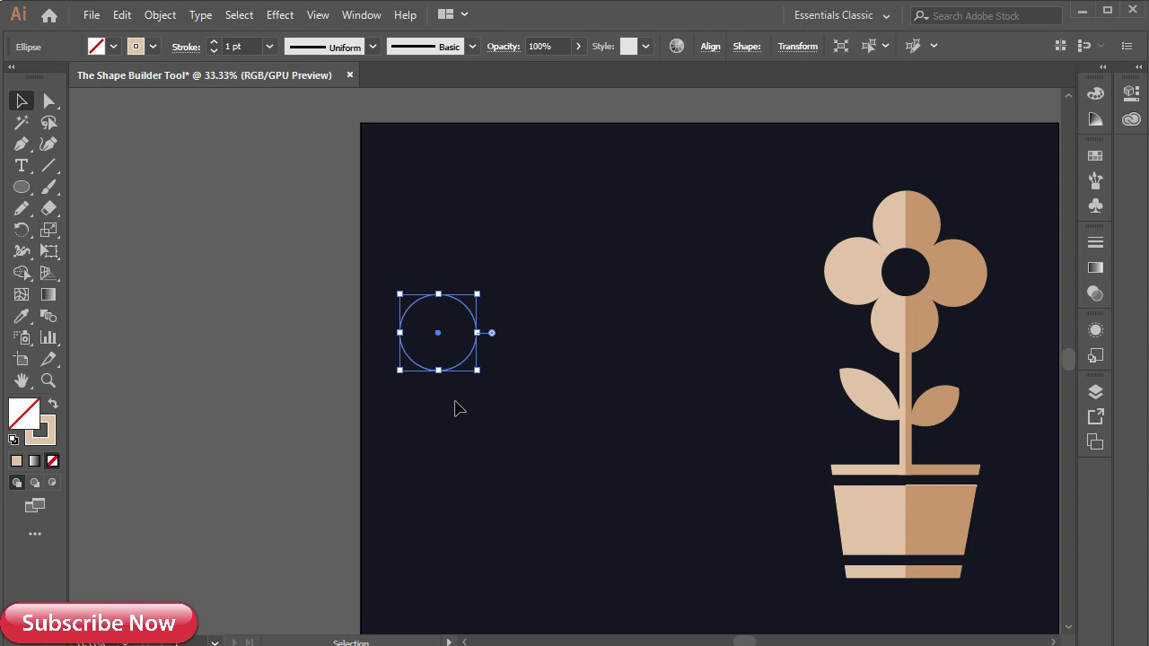
scroll(458, 408, up, 2)
drag(553, 389, 337, 411)
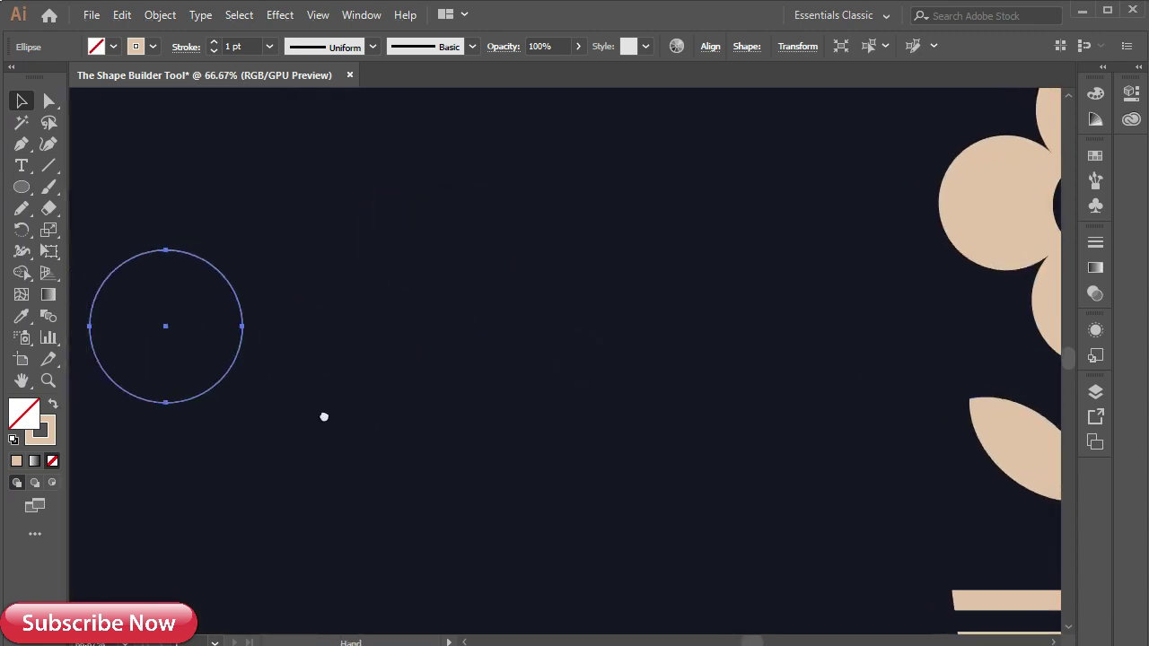
- Add a larger overlapping circle copy and merge the left regions with Shape Builder
mouse_move(229, 384)
mouse_down()
mouse_move(355, 406)
mouse_move(433, 402)
mouse_up()
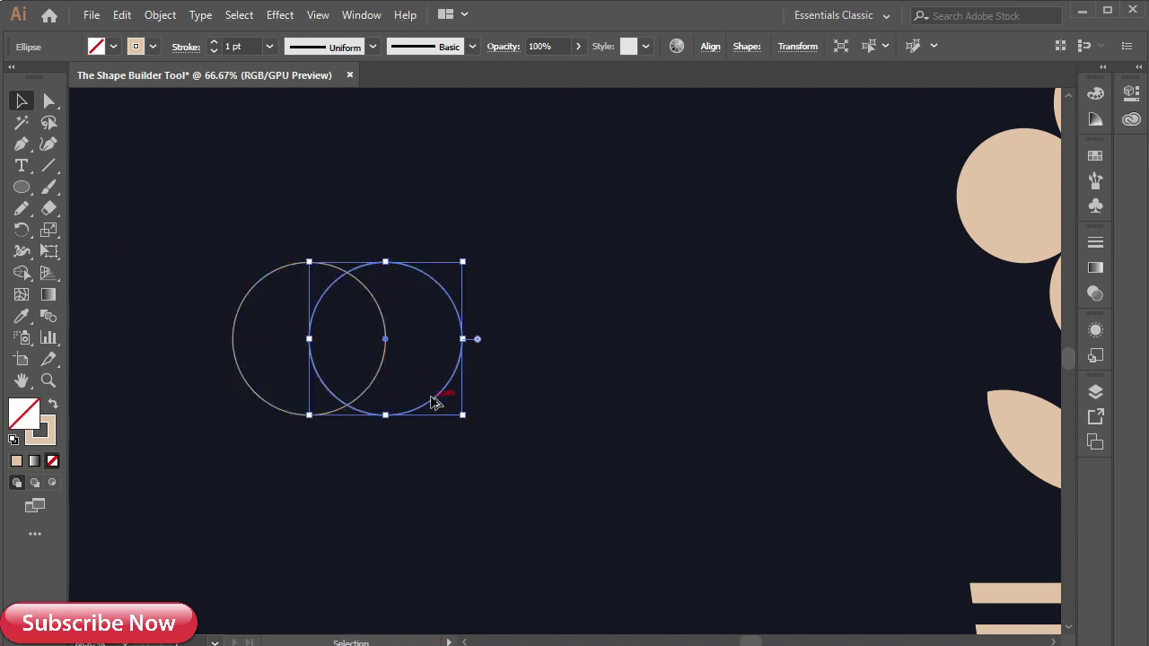
mouse_move(463, 260)
mouse_down()
mouse_move(640, 220)
mouse_move(598, 230)
mouse_up()
click(626, 328)
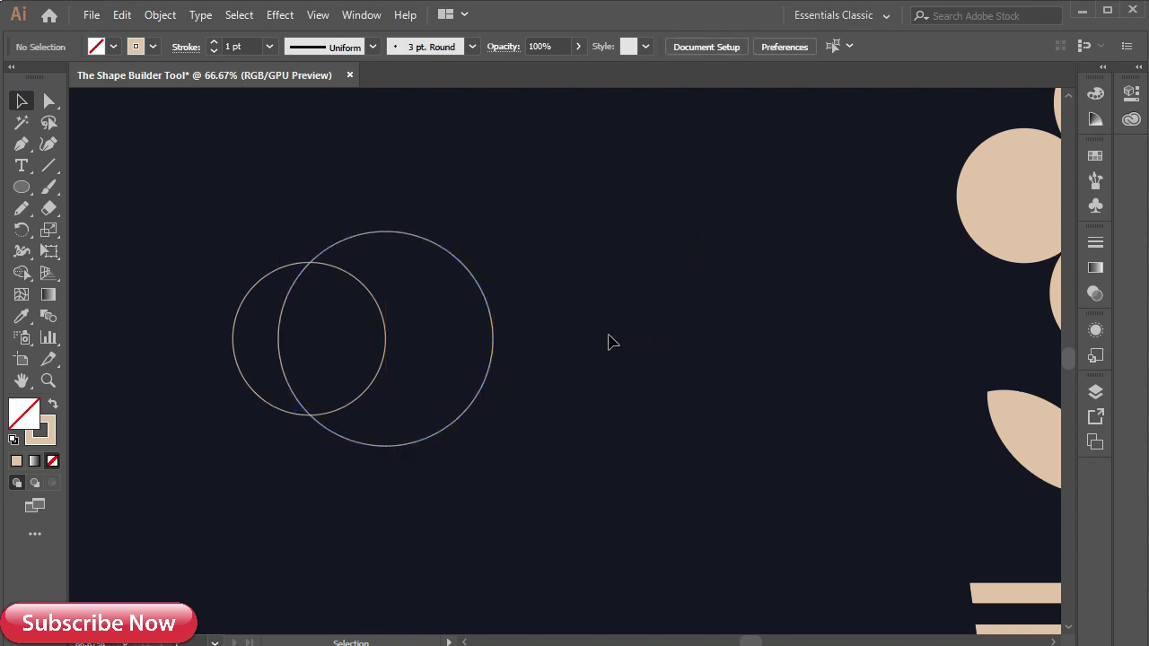
drag(200, 240, 557, 471)
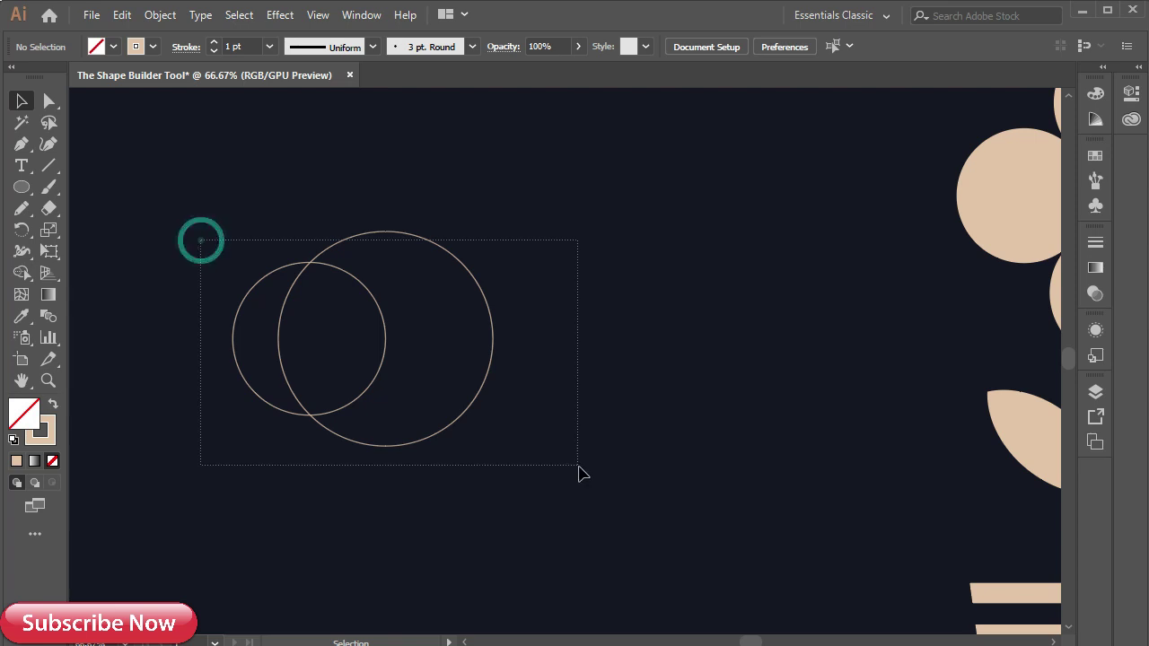
click(22, 273)
drag(285, 324, 269, 319)
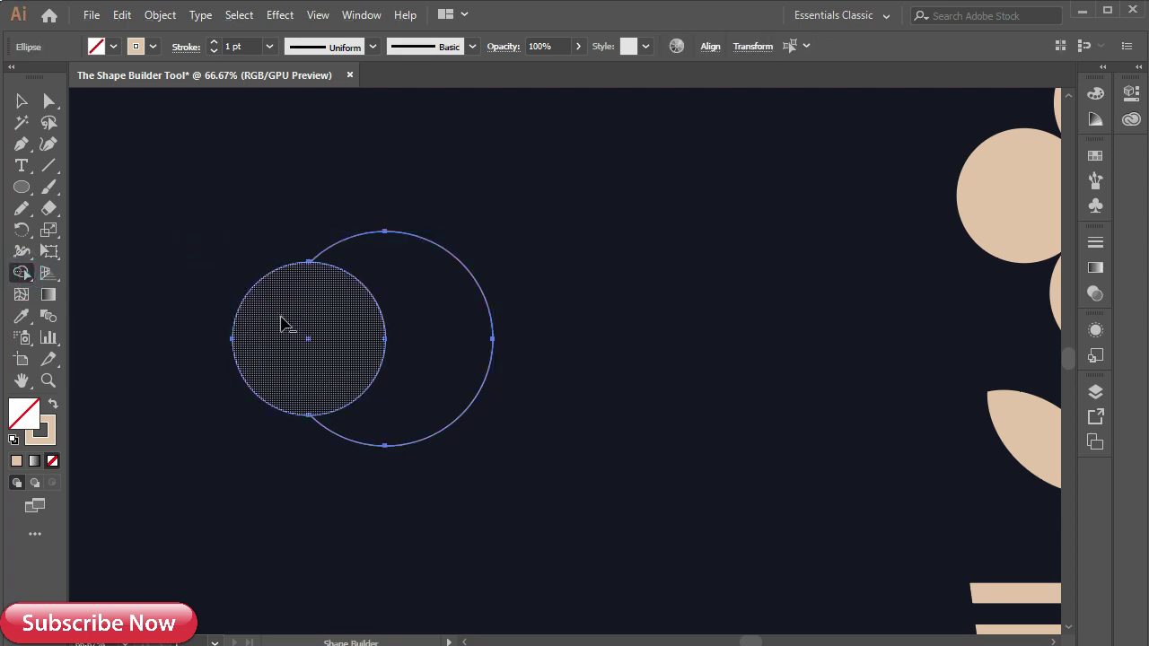
click(24, 102)
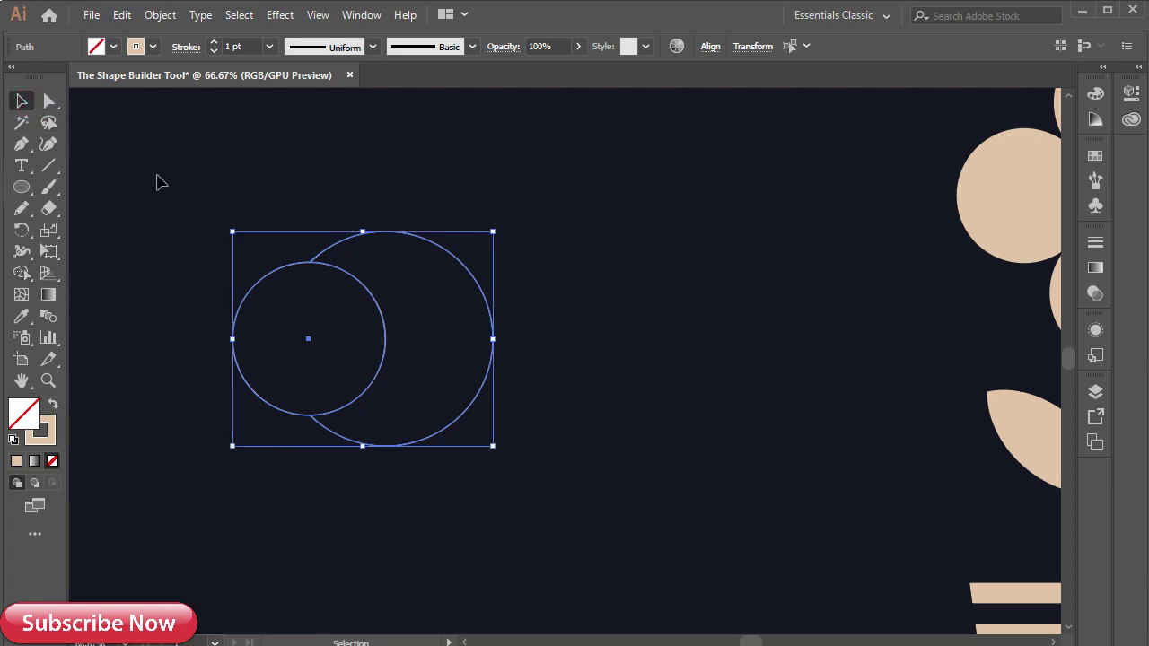
- Give both overlapping circle outlines a 10 pt stroke weight
click(267, 177)
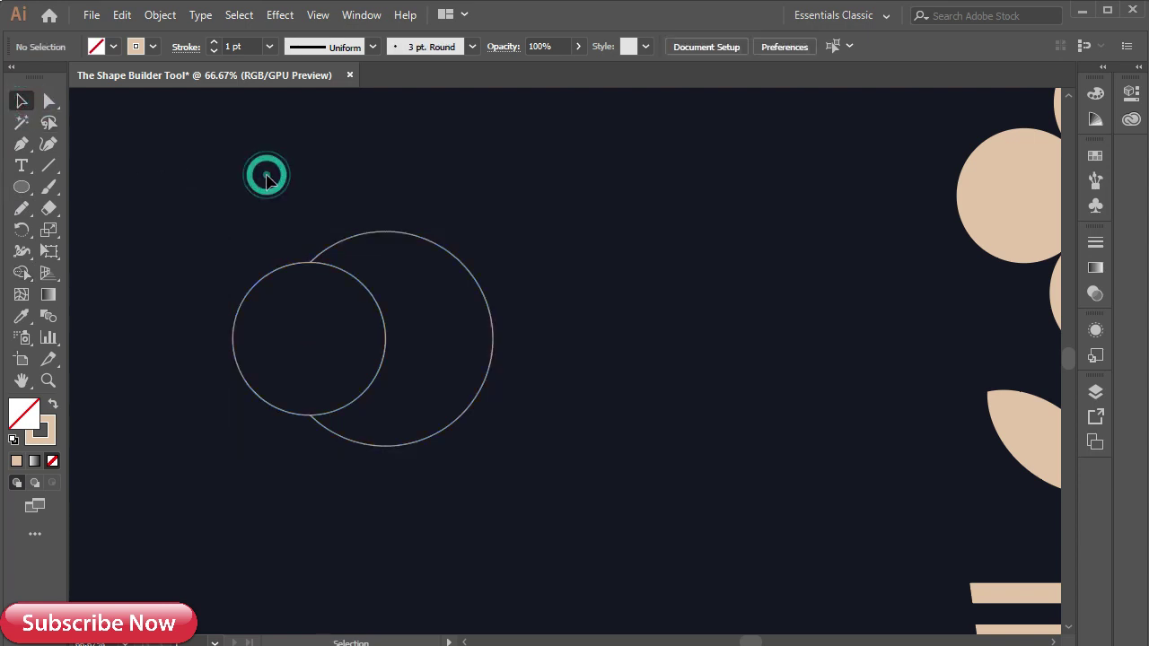
key(ctrl+1)
click(270, 47)
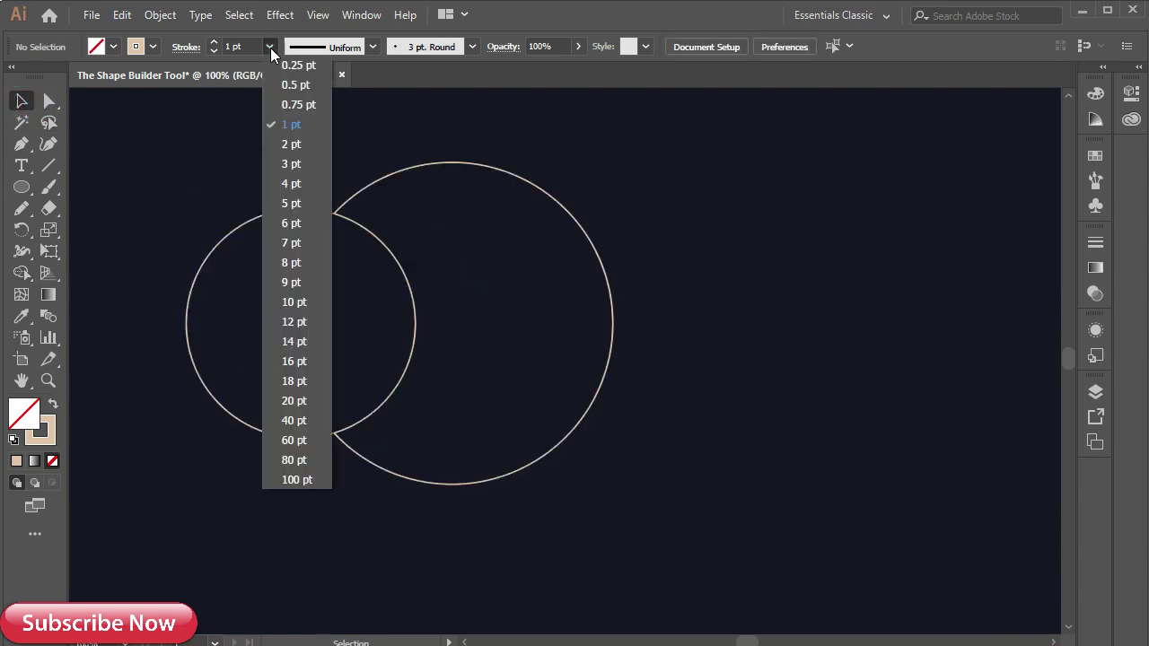
click(294, 303)
drag(192, 167, 646, 495)
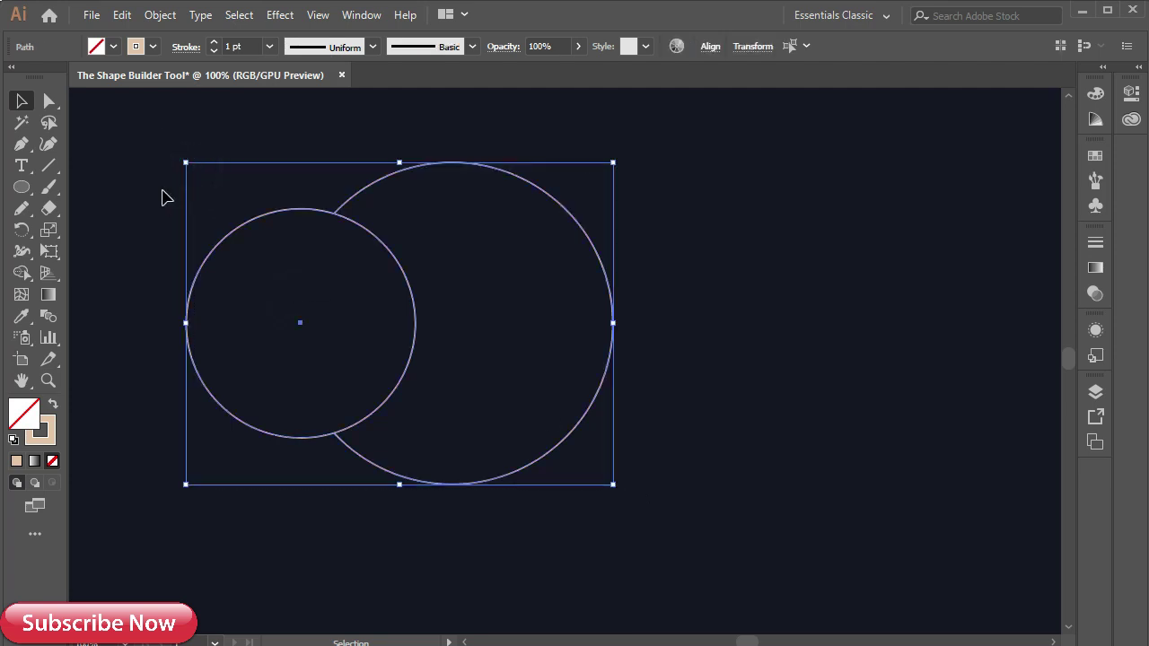
click(269, 47)
click(290, 301)
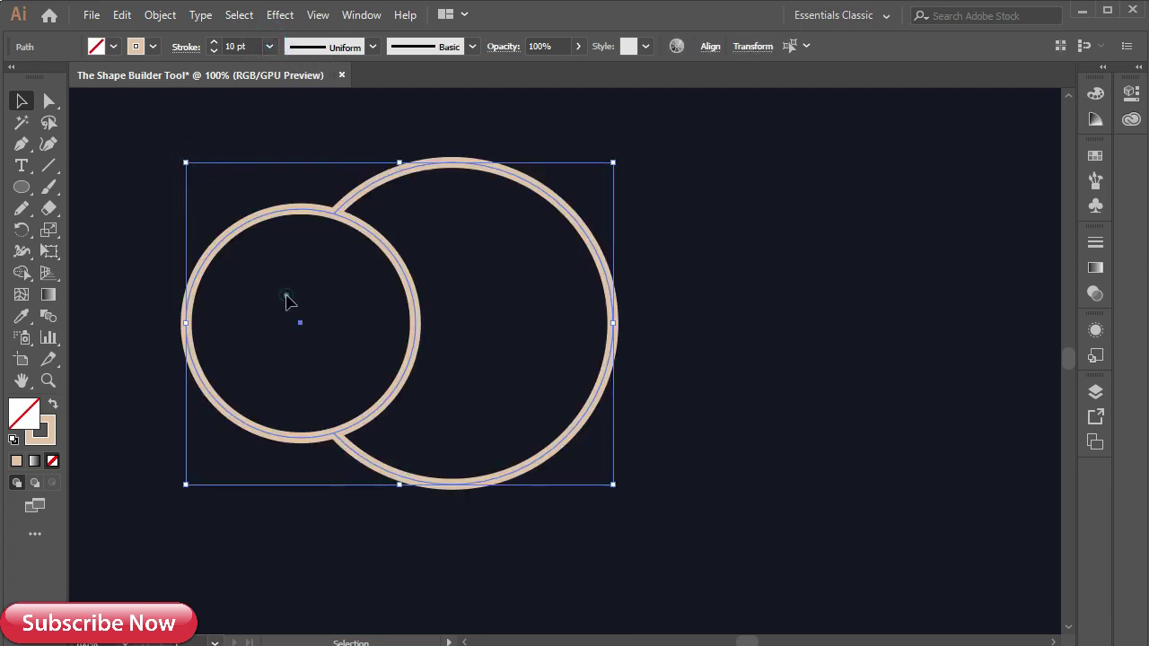
click(779, 266)
click(22, 187)
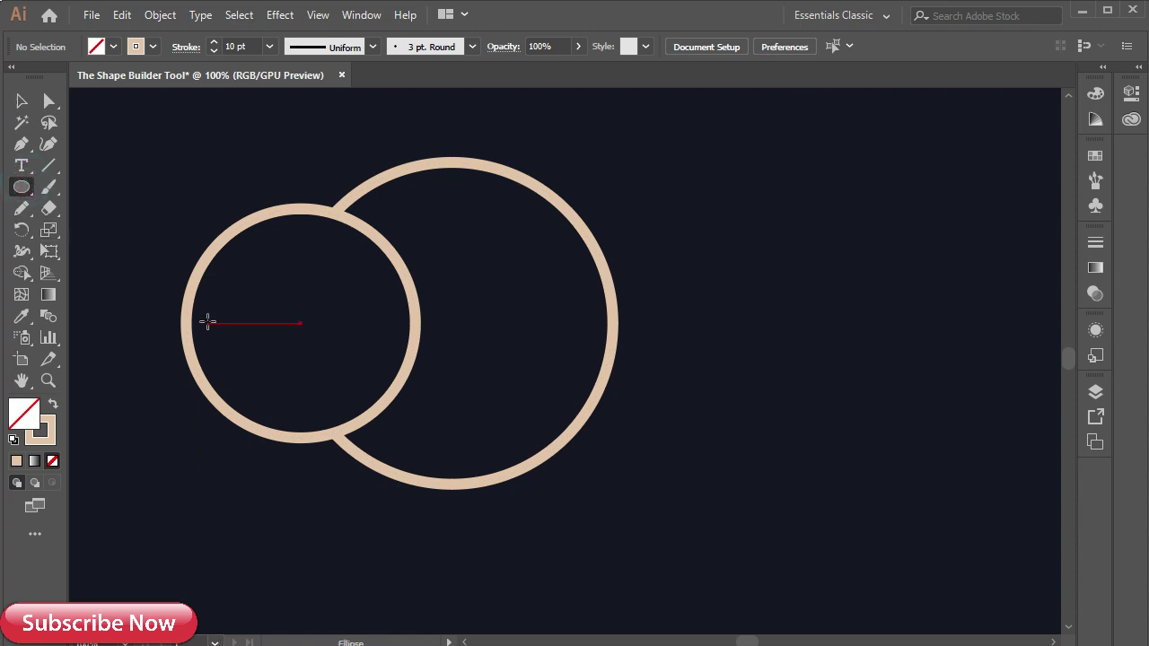
- Draw a small solid beige dot inside the small circle and copy it twice rightward
drag(211, 322, 226, 330)
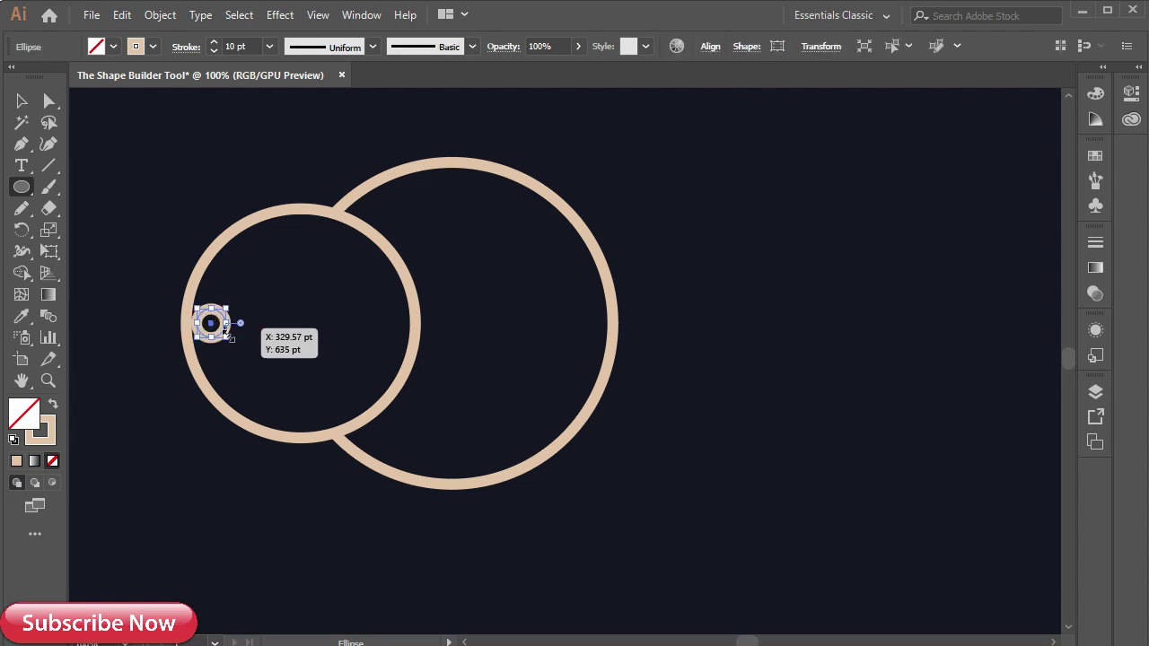
click(53, 405)
key(v)
drag(213, 328, 294, 325)
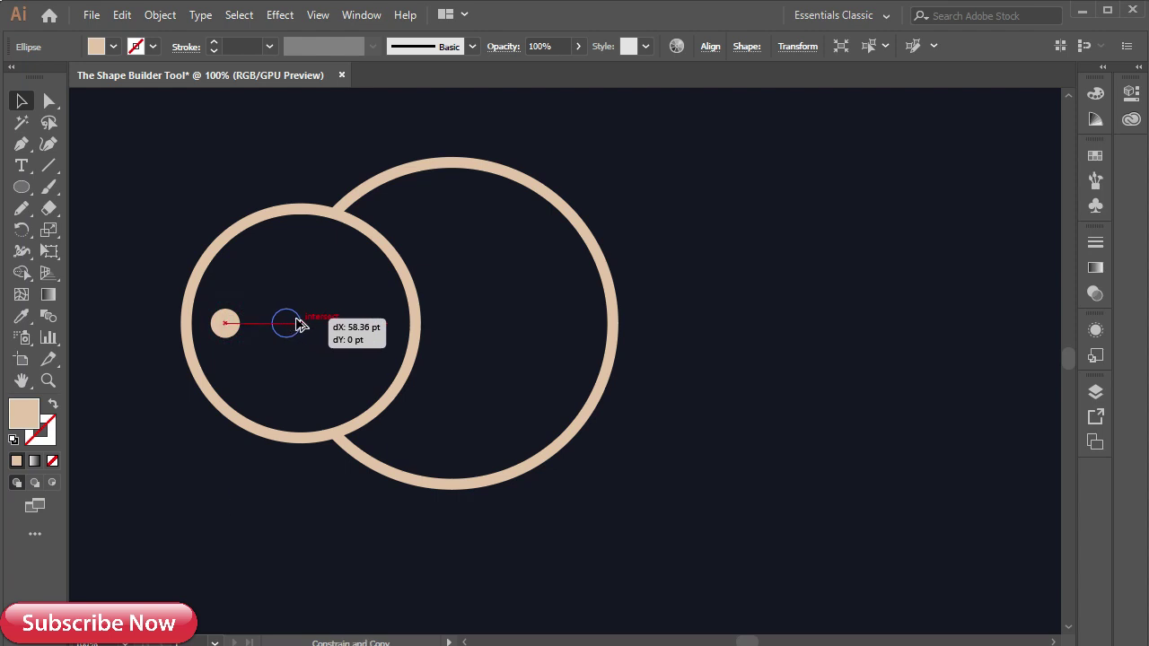
drag(298, 324, 300, 323)
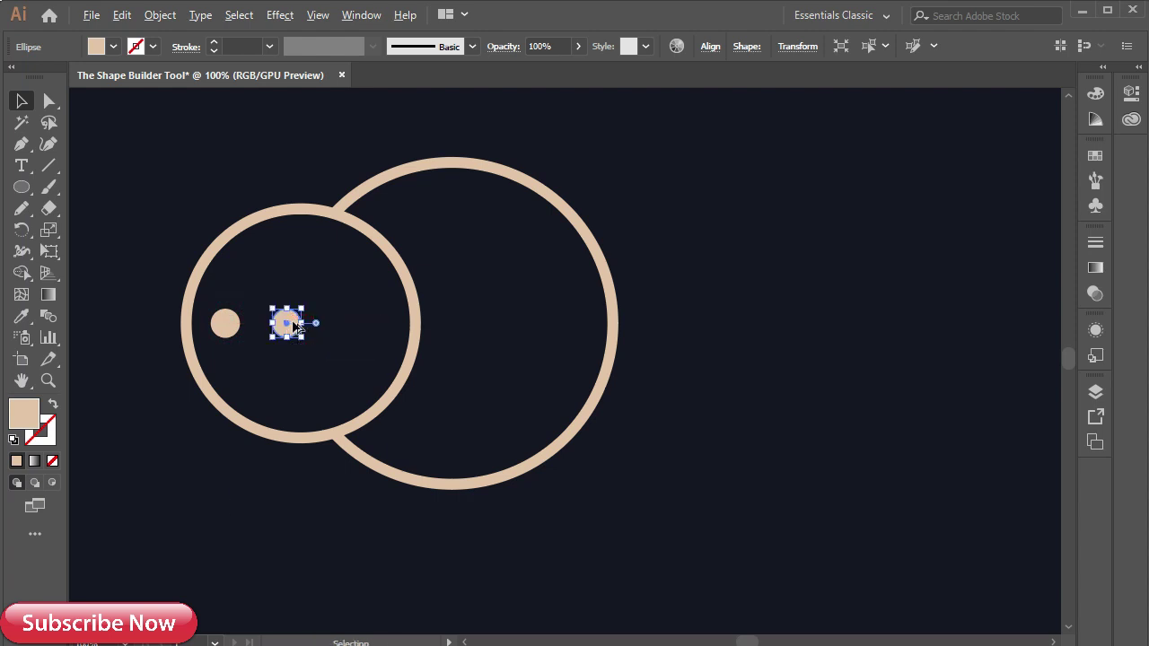
click(332, 325)
drag(295, 317, 378, 326)
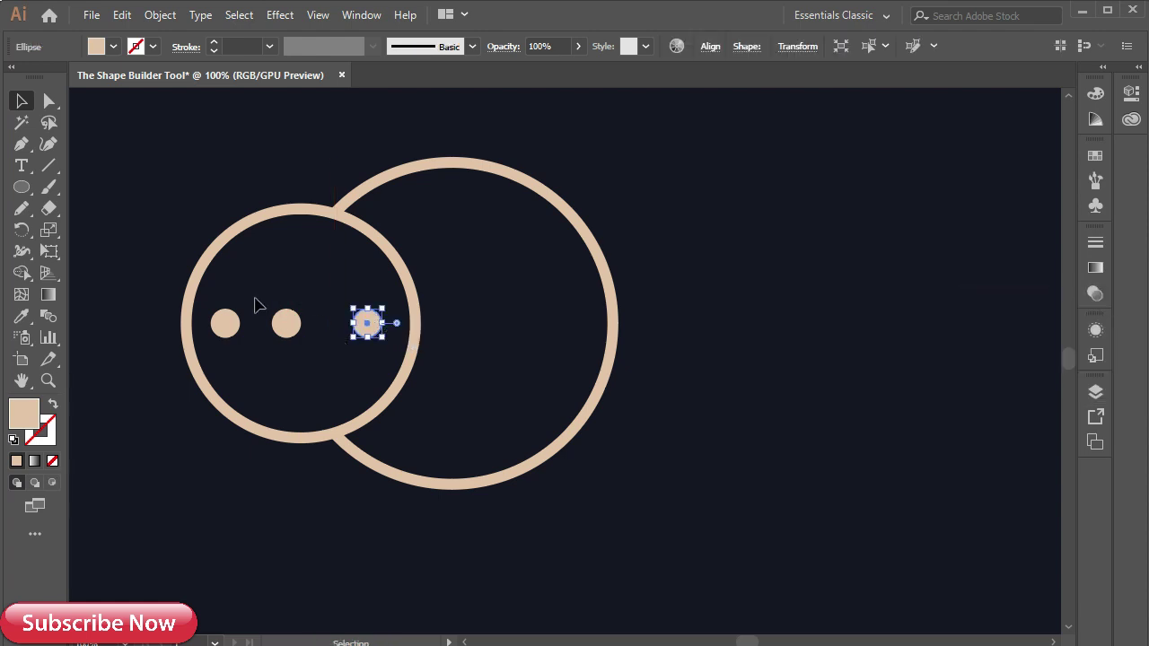
- Distribute the three dots evenly by their horizontal centres
shift+click(226, 323)
shift+click(285, 323)
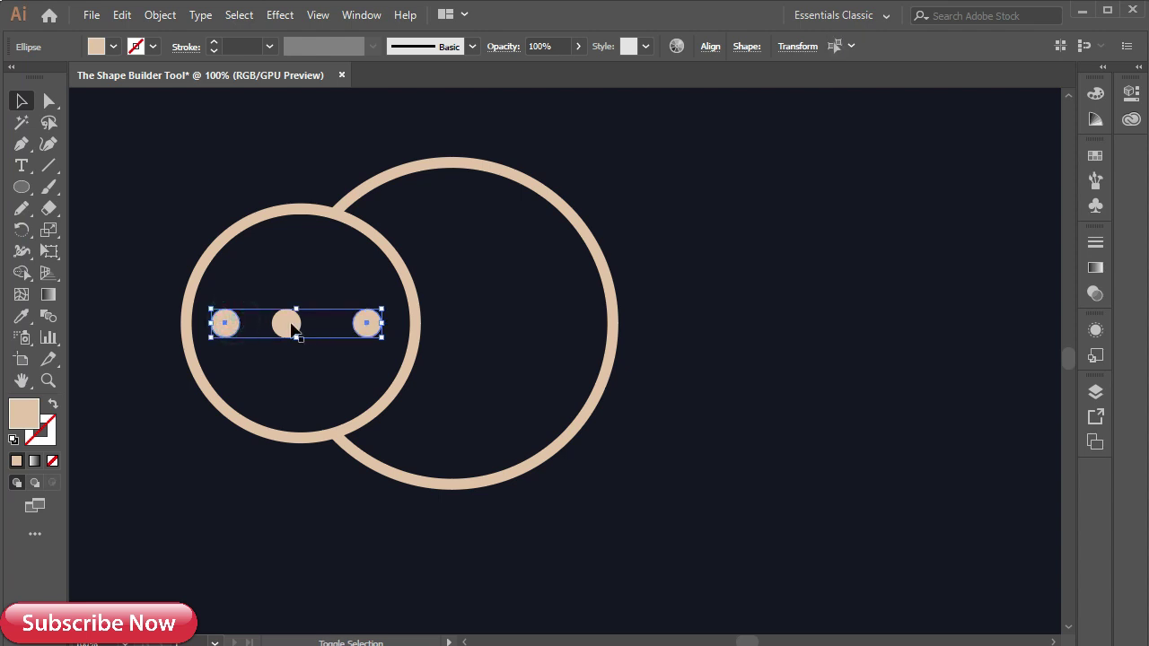
click(710, 47)
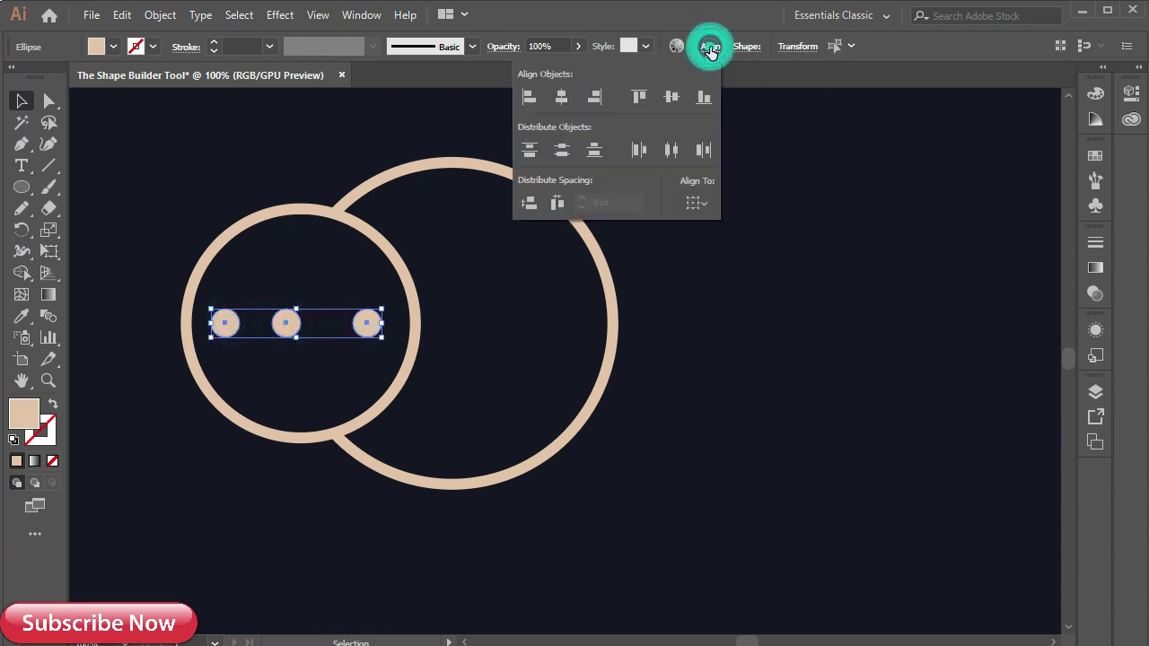
click(639, 149)
click(771, 254)
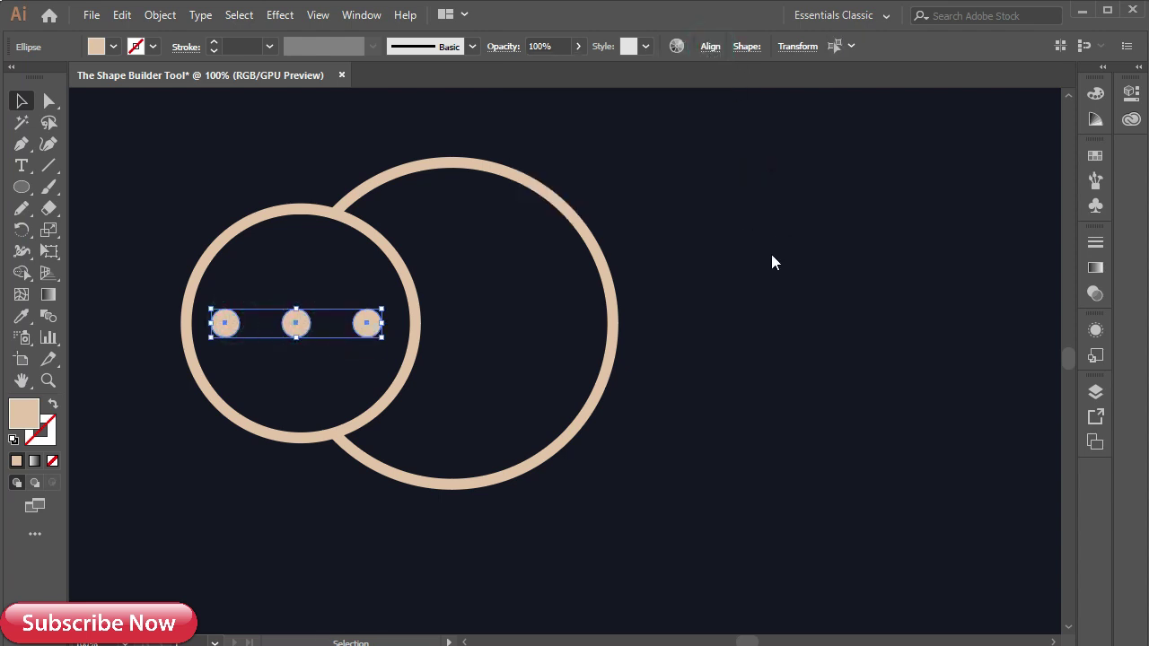
click(352, 284)
- Copy the rightmost dot into the large circle
click(373, 331)
drag(376, 332, 483, 332)
click(746, 316)
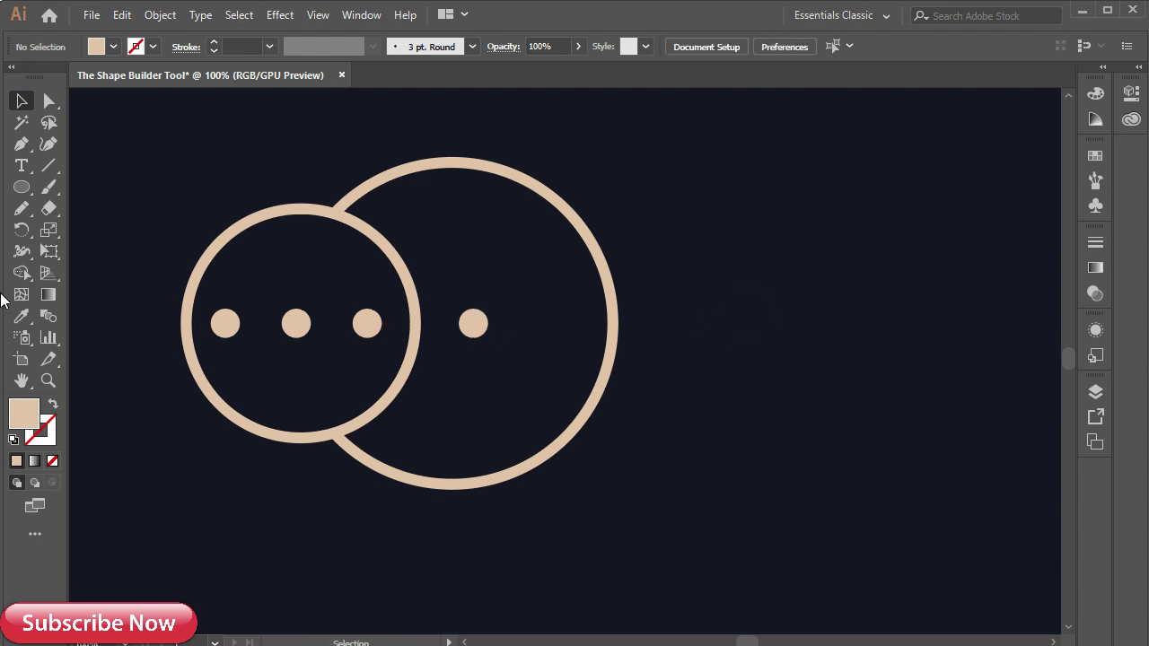
- Draw a beige rectangle right of the circles and merge its top corners into a triangle
drag(24, 185, 98, 188)
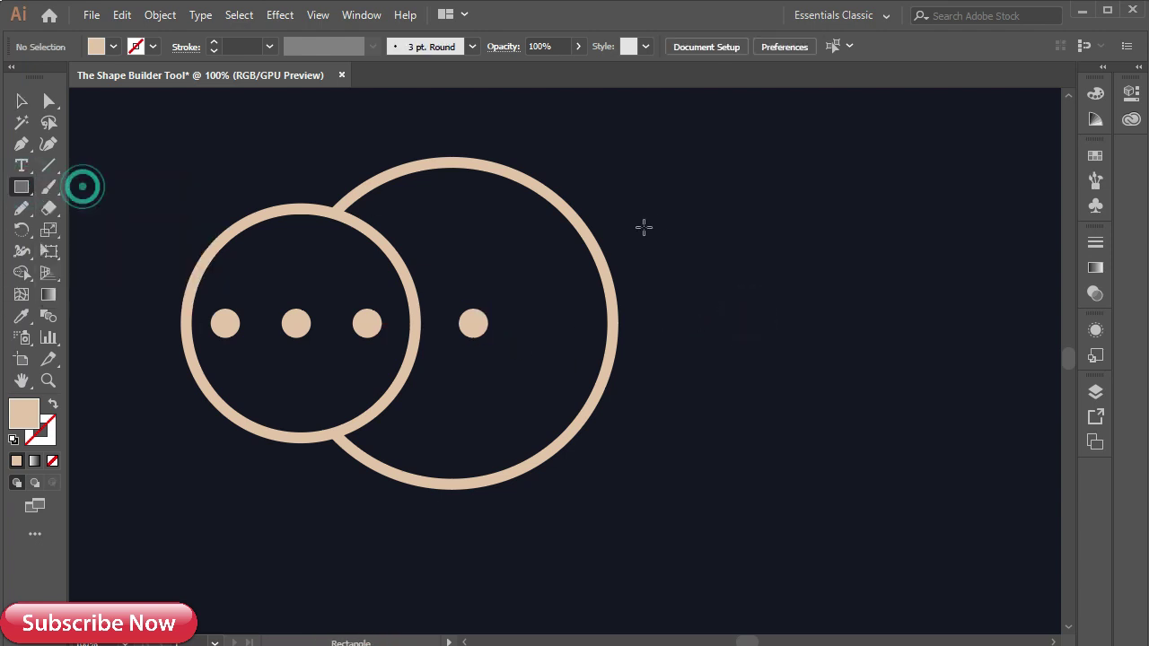
mouse_move(690, 249)
mouse_down()
mouse_move(505, 235)
mouse_move(748, 408)
mouse_move(754, 435)
mouse_up()
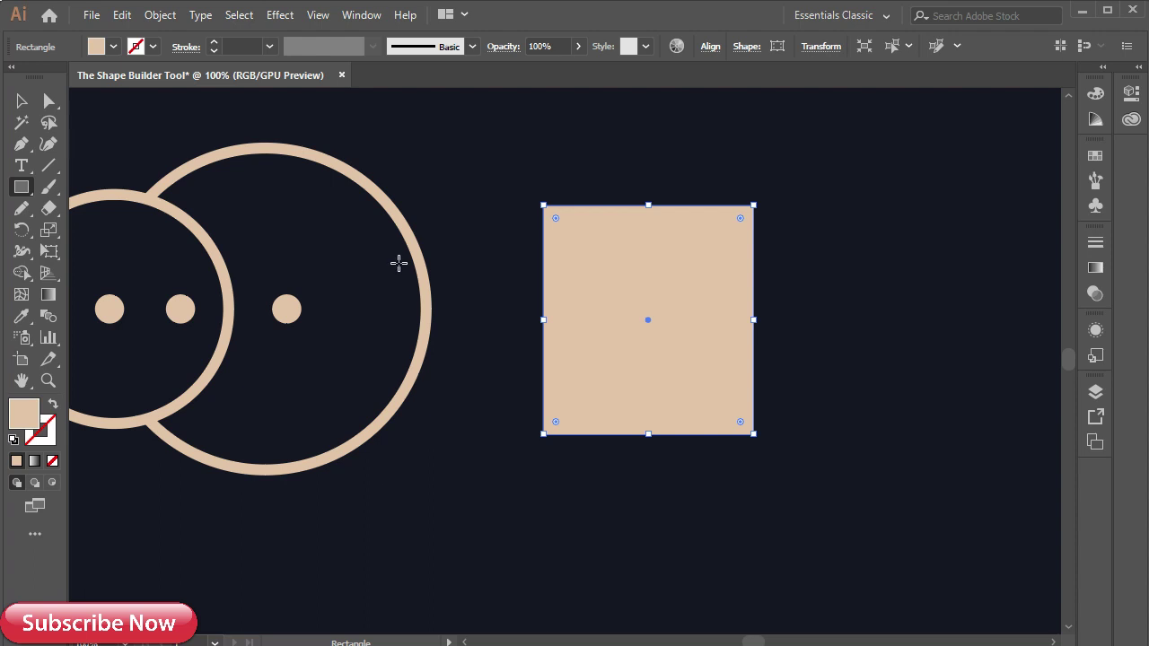
click(49, 100)
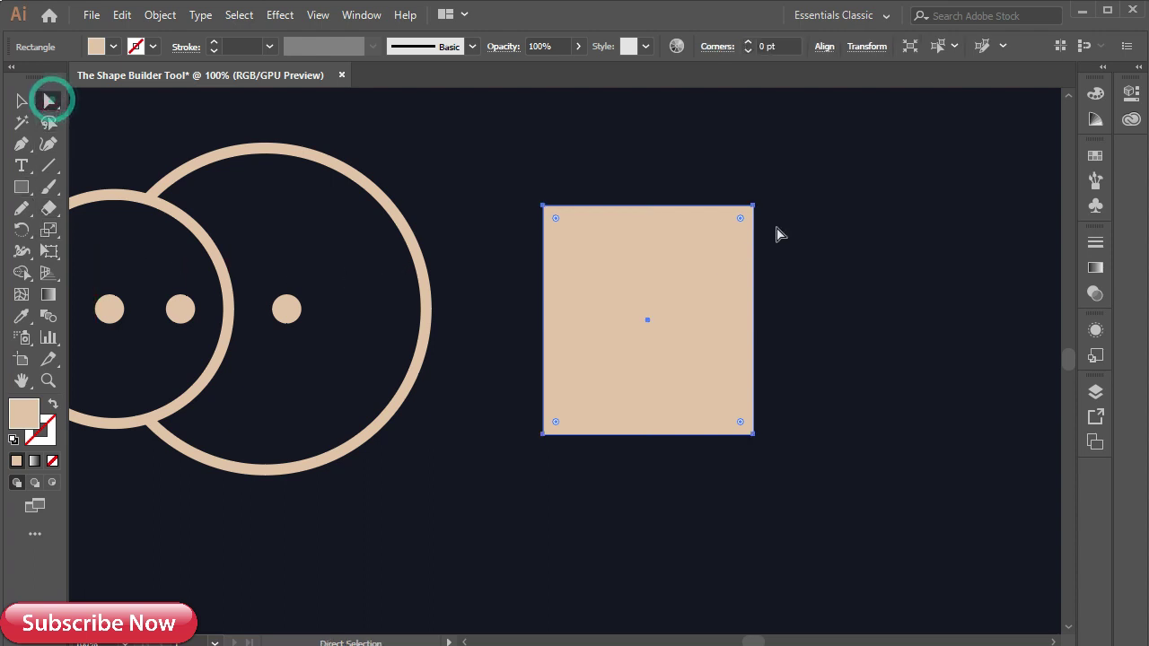
mouse_move(745, 162)
mouse_down()
mouse_move(756, 237)
mouse_move(647, 206)
mouse_up()
drag(543, 207, 647, 207)
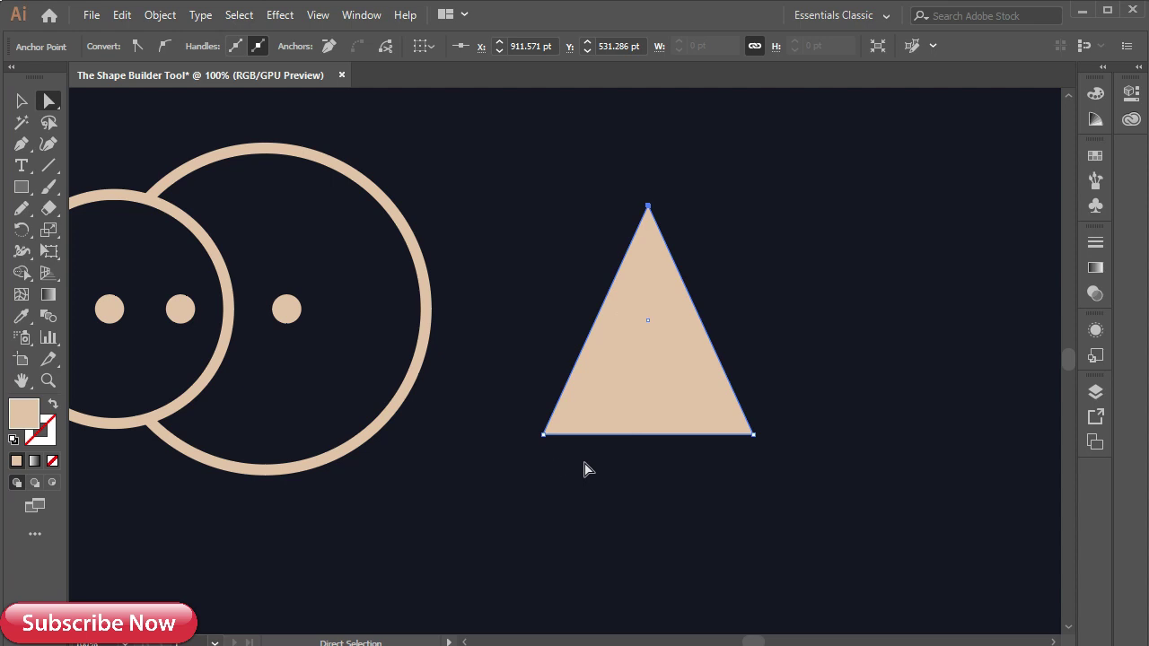
- Add a sharp midpoint on the triangle's base and nudge it up into a notch
click(22, 144)
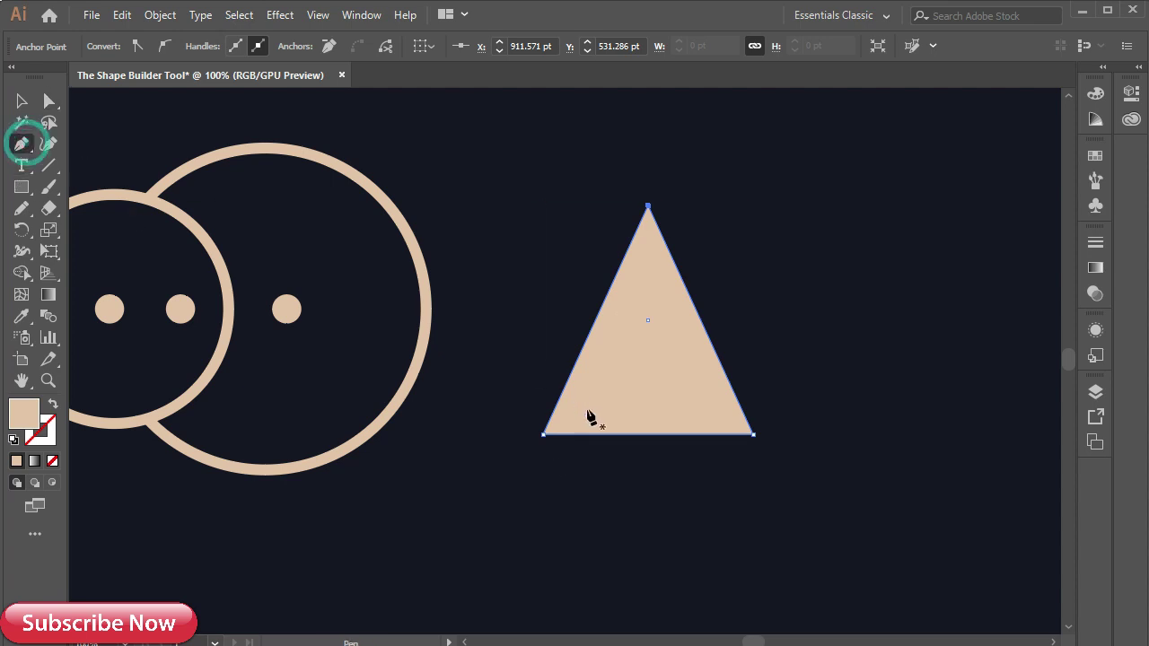
click(648, 434)
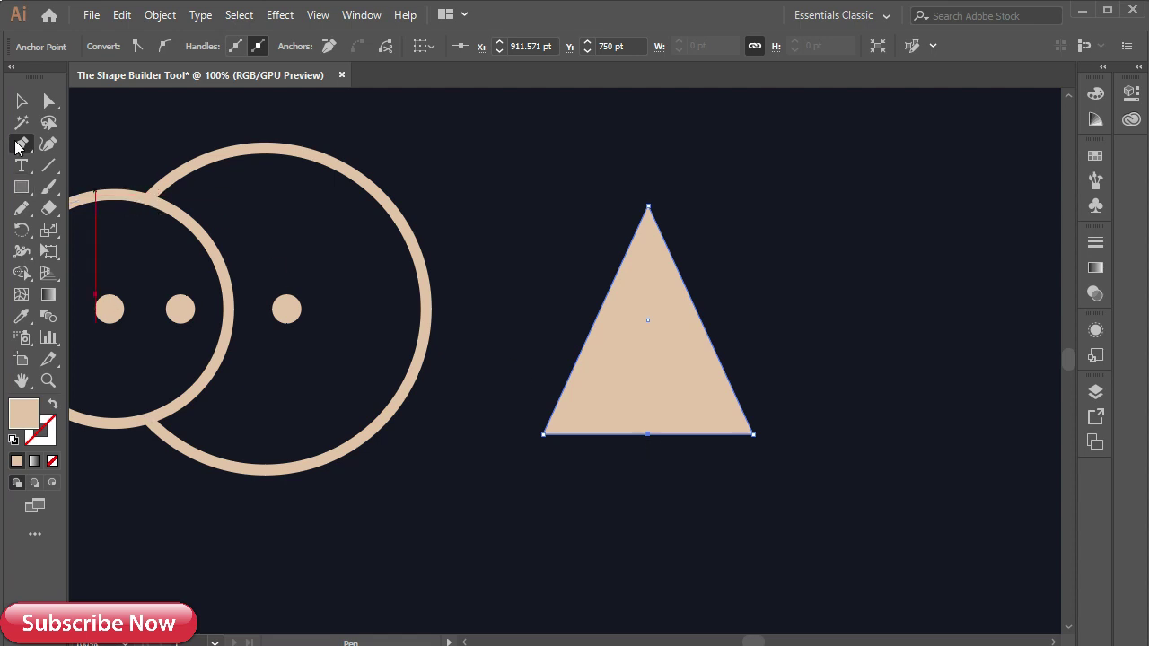
drag(18, 148, 85, 207)
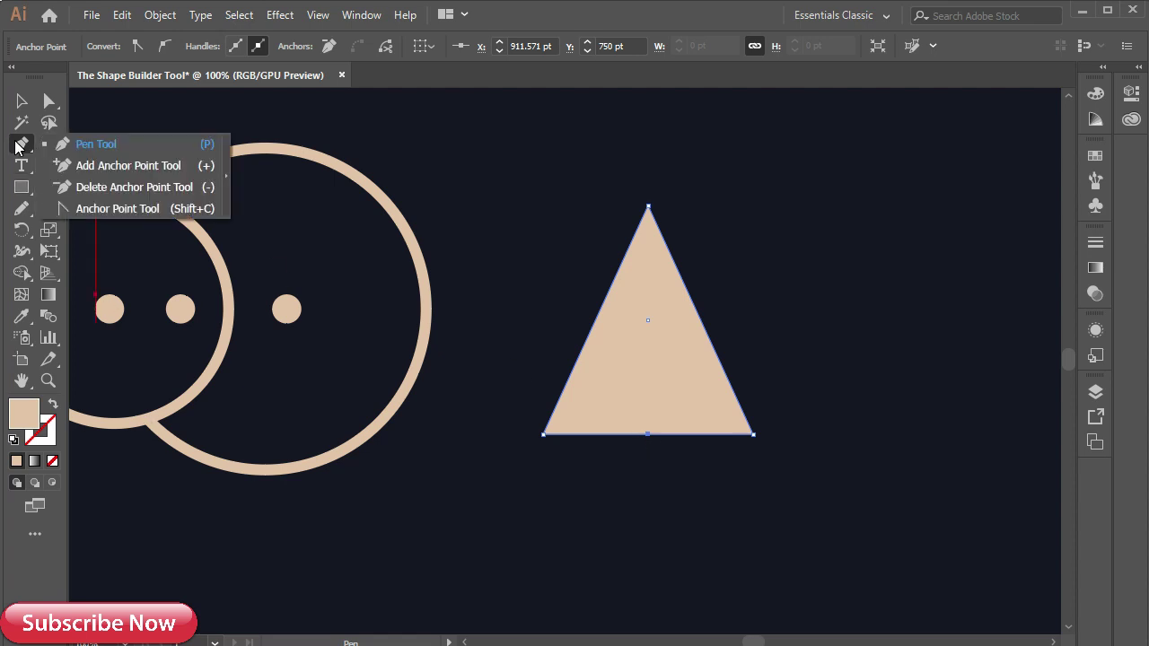
click(648, 436)
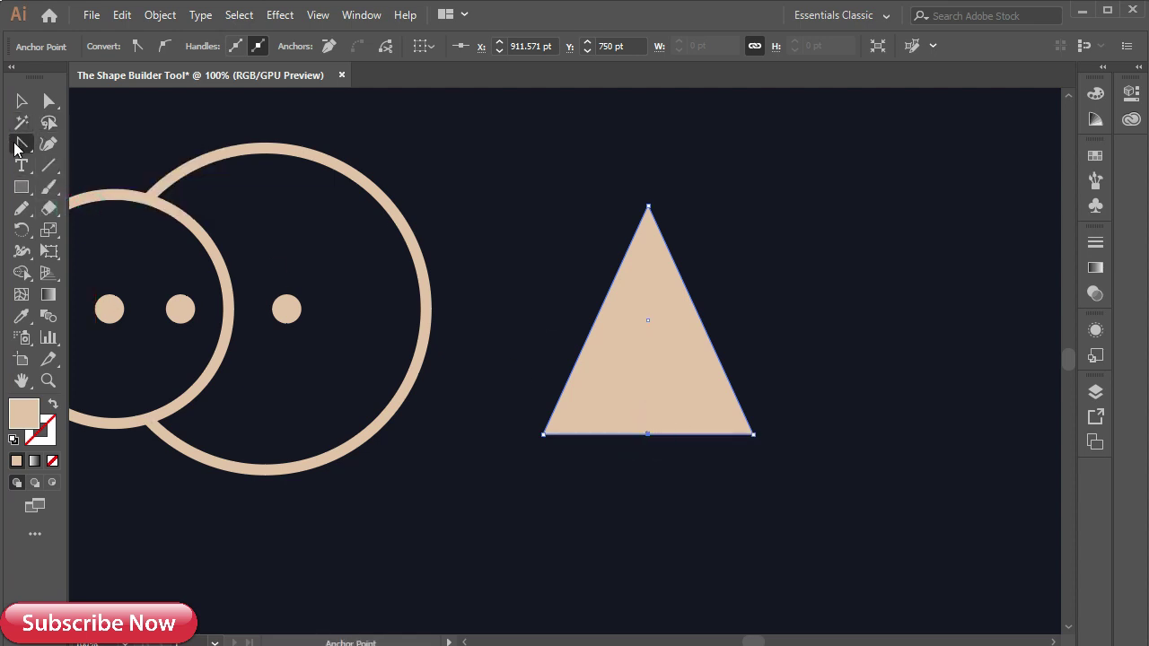
click(49, 101)
click(655, 471)
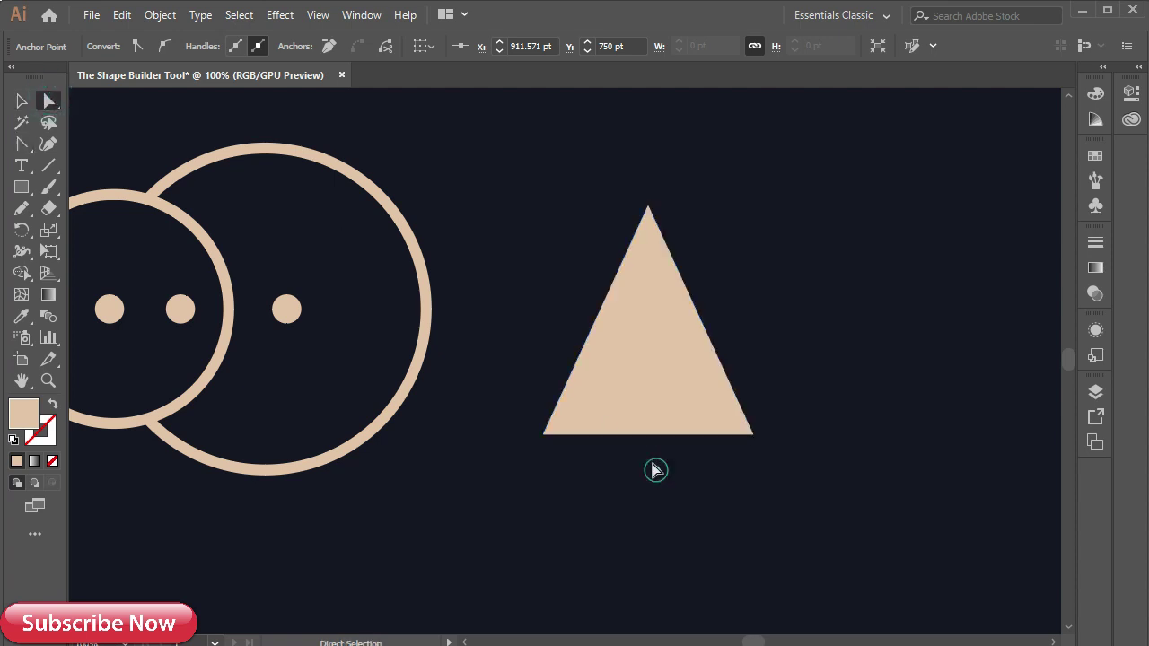
click(648, 435)
key(shift+Up)
key(shift+Up)
key(shift+Up)
key(shift+Up)
key(shift+Up)
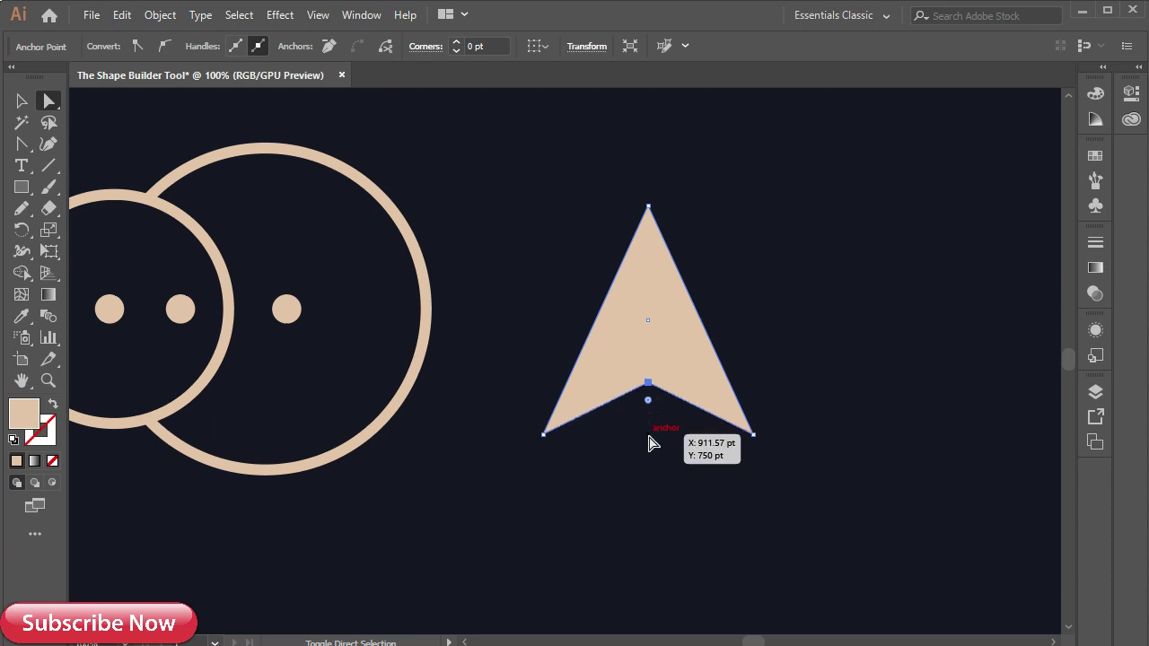
key(shift+Up)
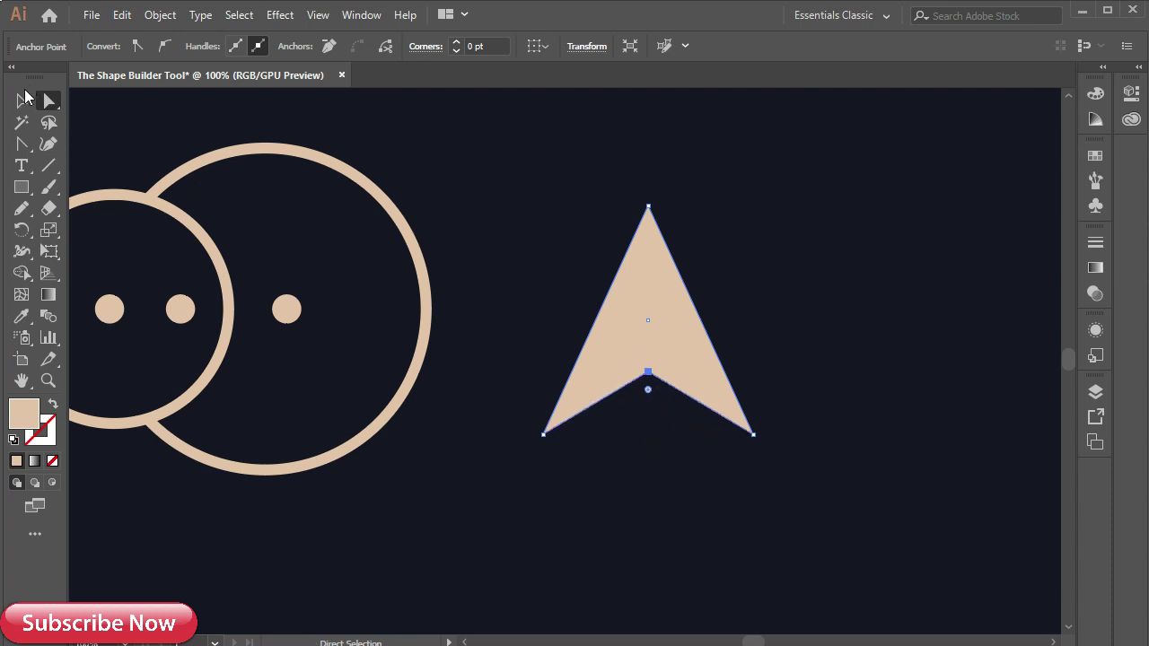
click(21, 101)
click(656, 327)
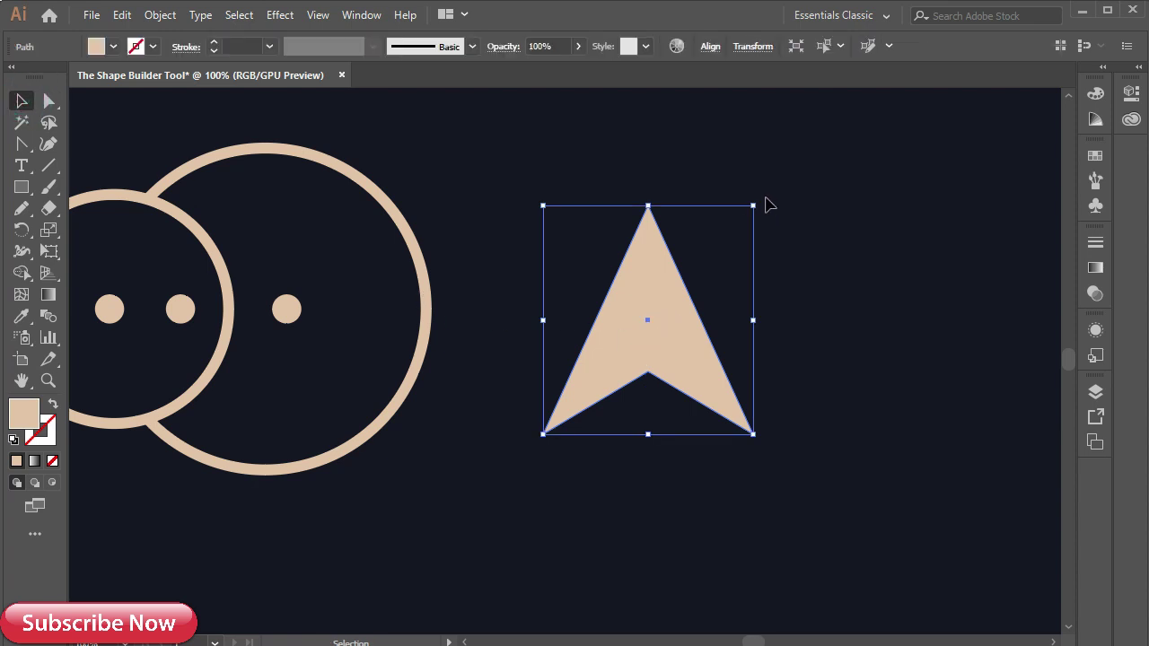
- Rotate the arrowhead to point up-left and settle it over the large ring's lower-right edge
drag(761, 199, 705, 184)
mouse_move(590, 343)
mouse_down()
mouse_move(404, 429)
mouse_move(367, 414)
mouse_up()
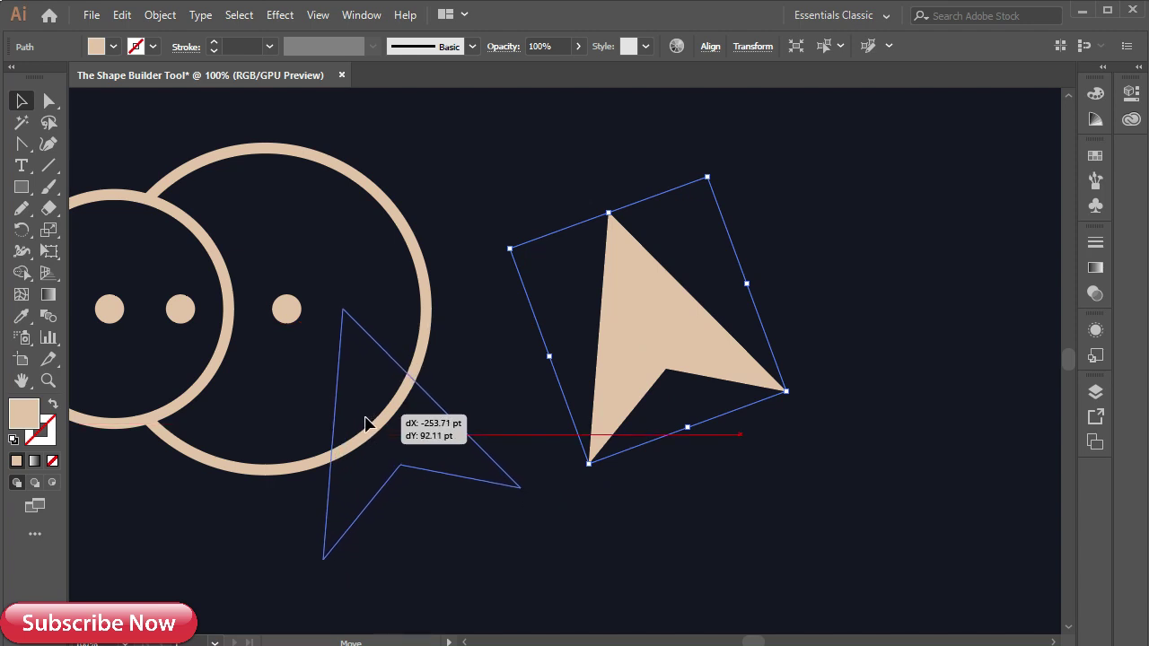
drag(366, 414, 366, 422)
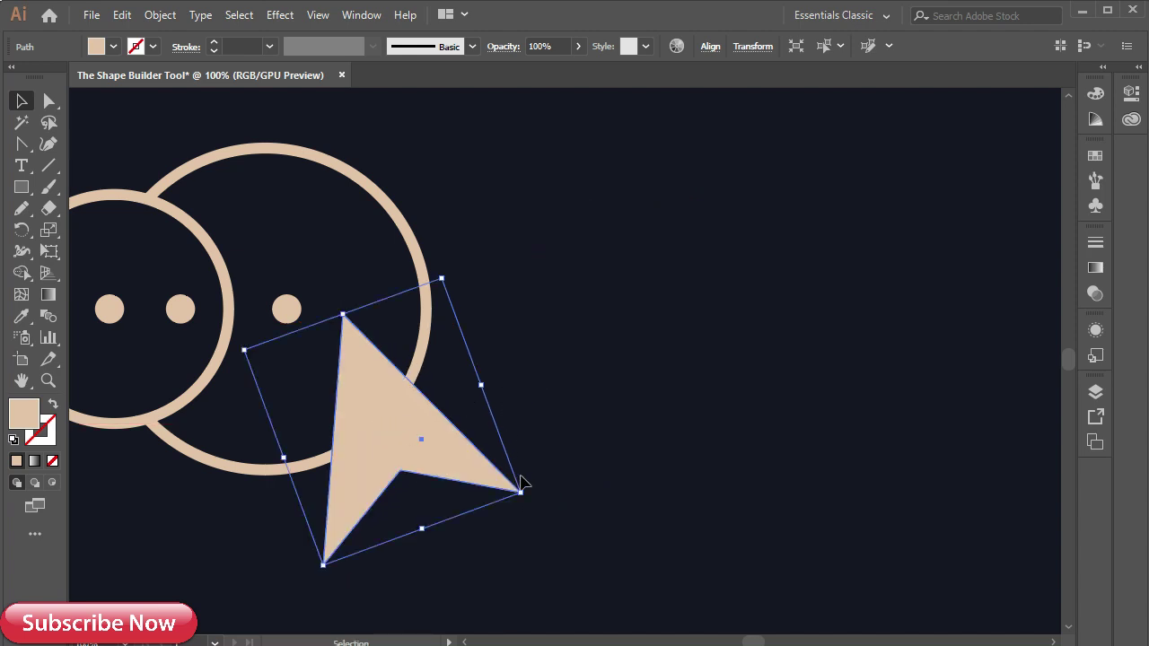
drag(530, 495, 525, 491)
drag(382, 447, 378, 435)
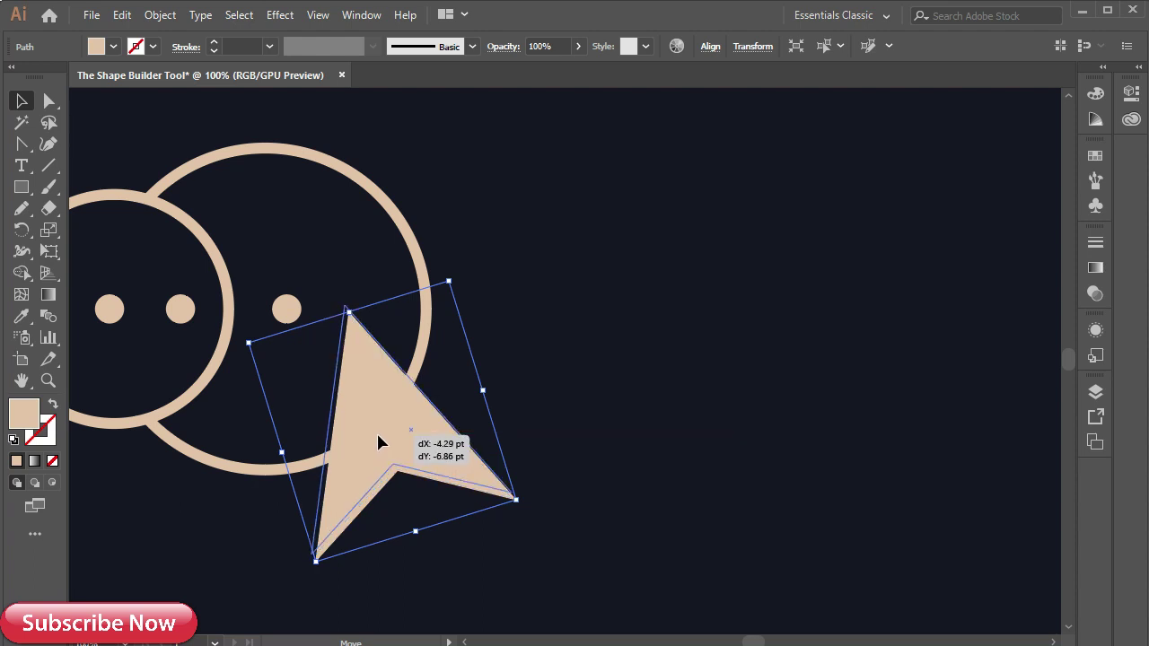
drag(378, 435, 377, 437)
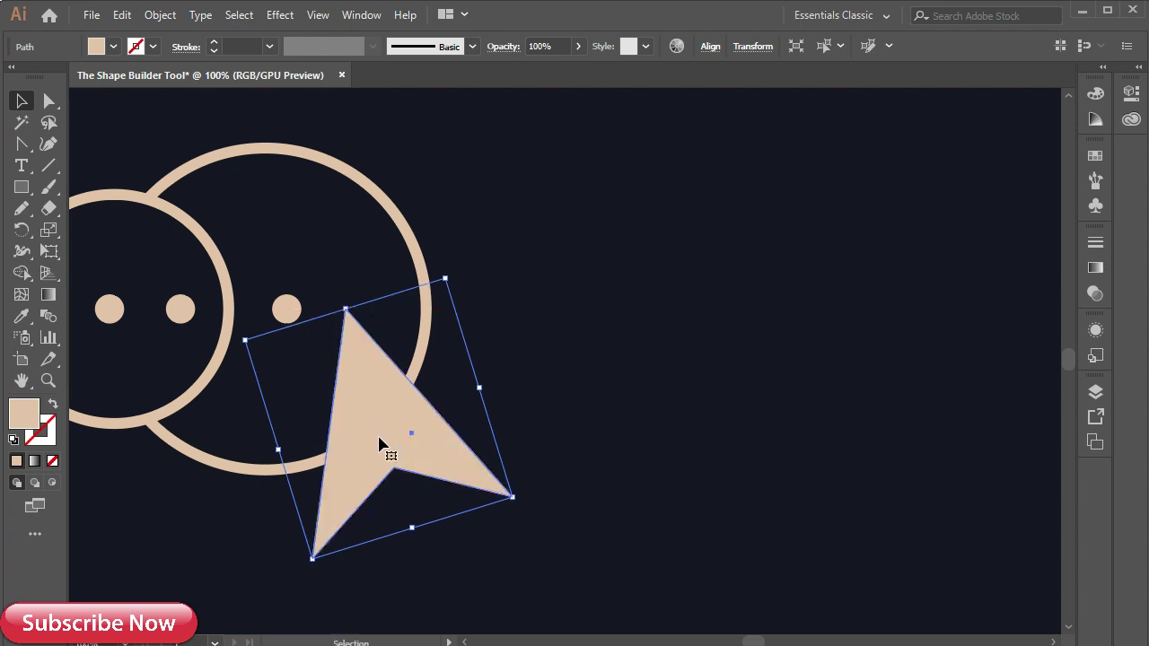
click(569, 400)
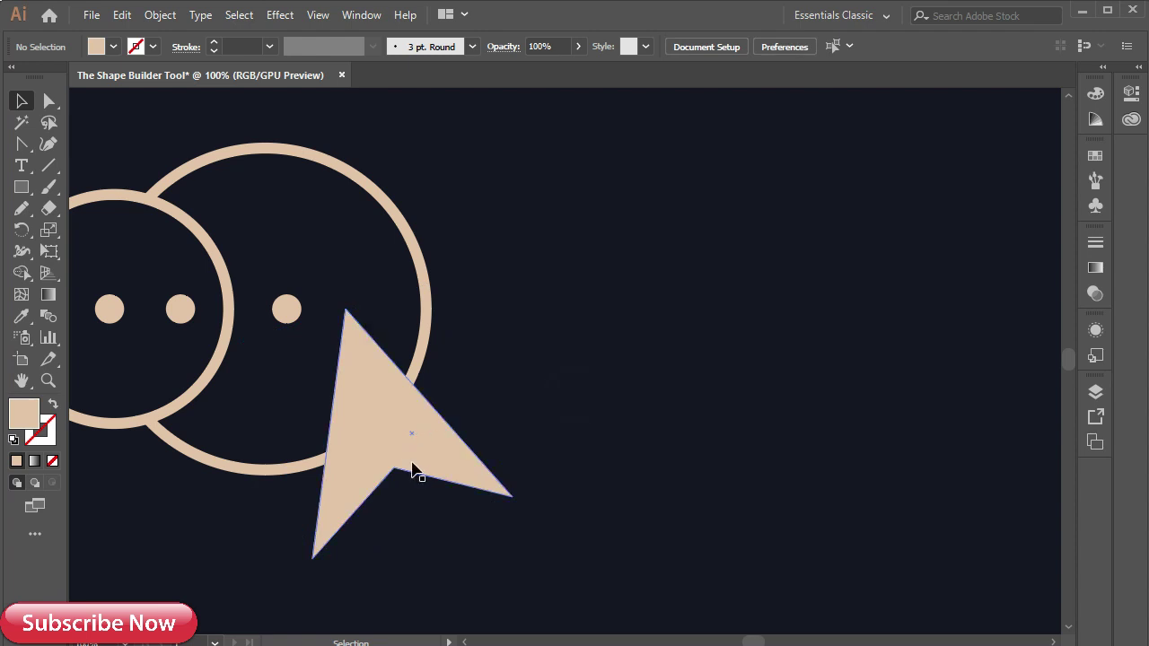
- Add anchor points on the large ring where the arrow crosses its right side and bottom
click(419, 359)
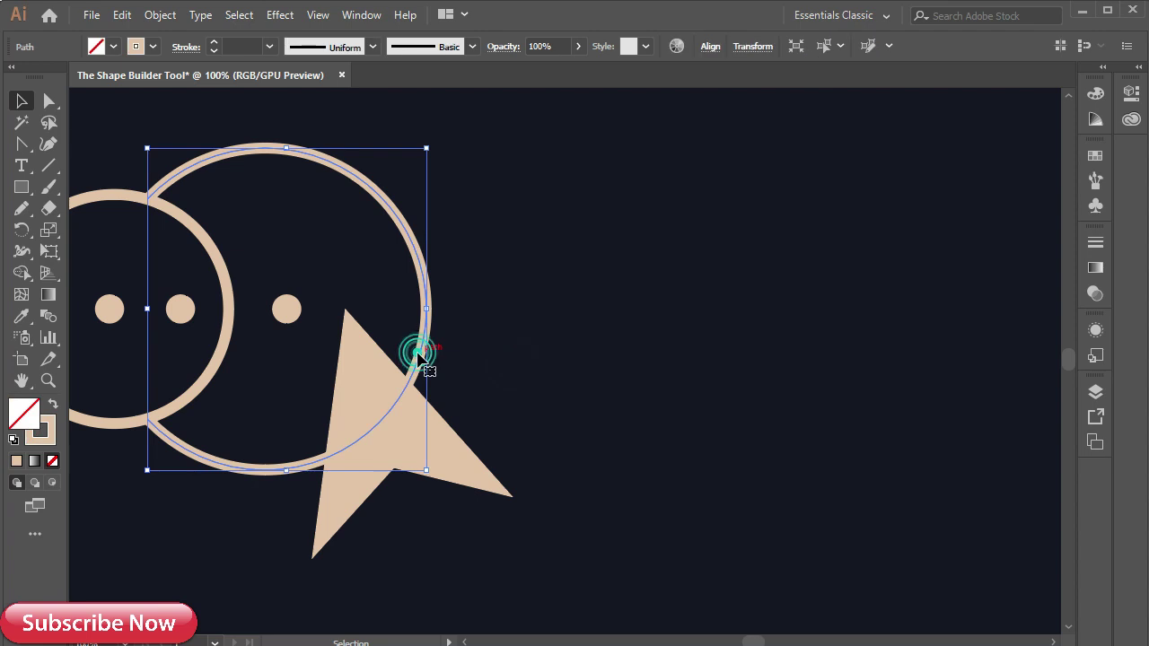
click(23, 147)
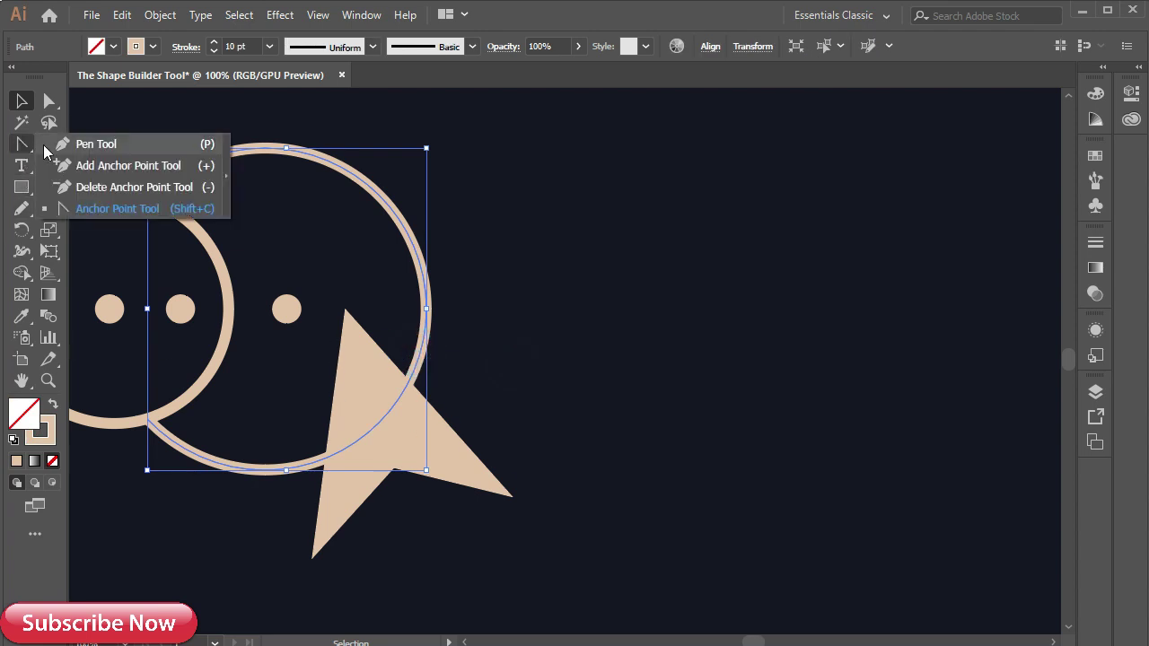
click(89, 144)
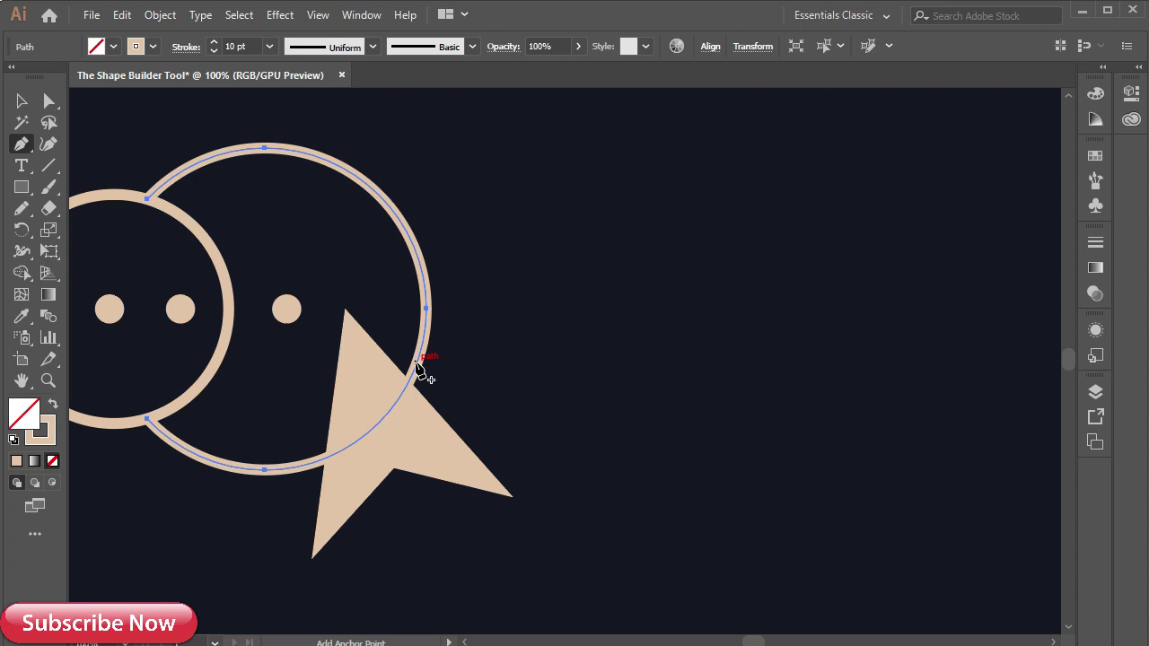
click(417, 364)
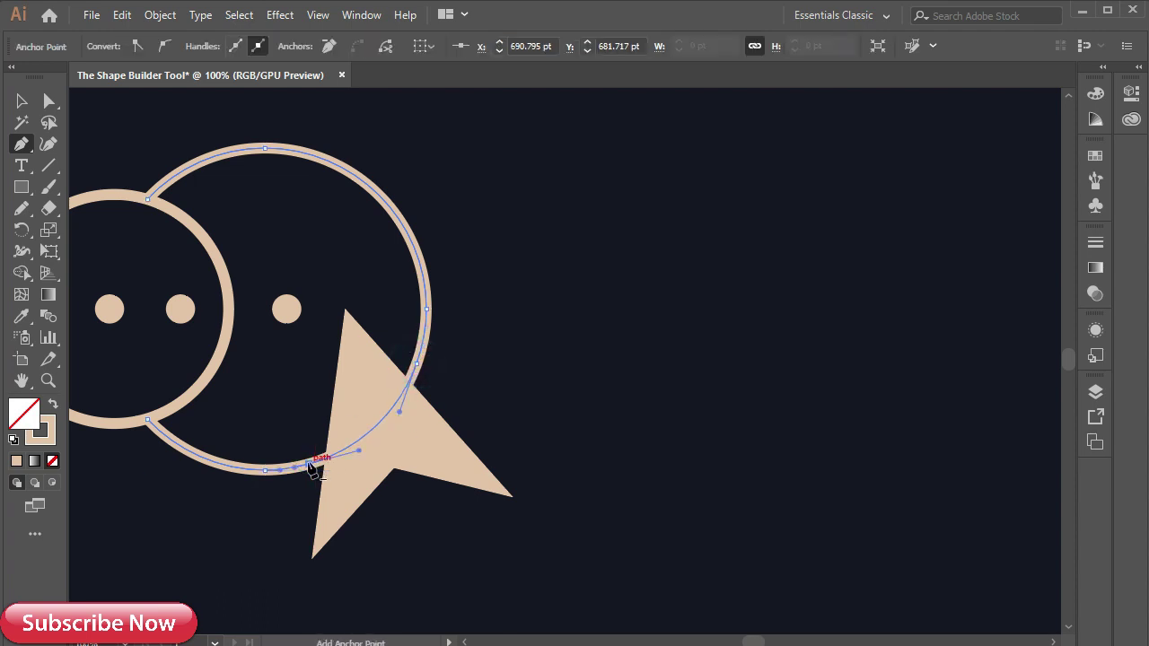
scroll(392, 444, up, 1)
drag(429, 323, 427, 328)
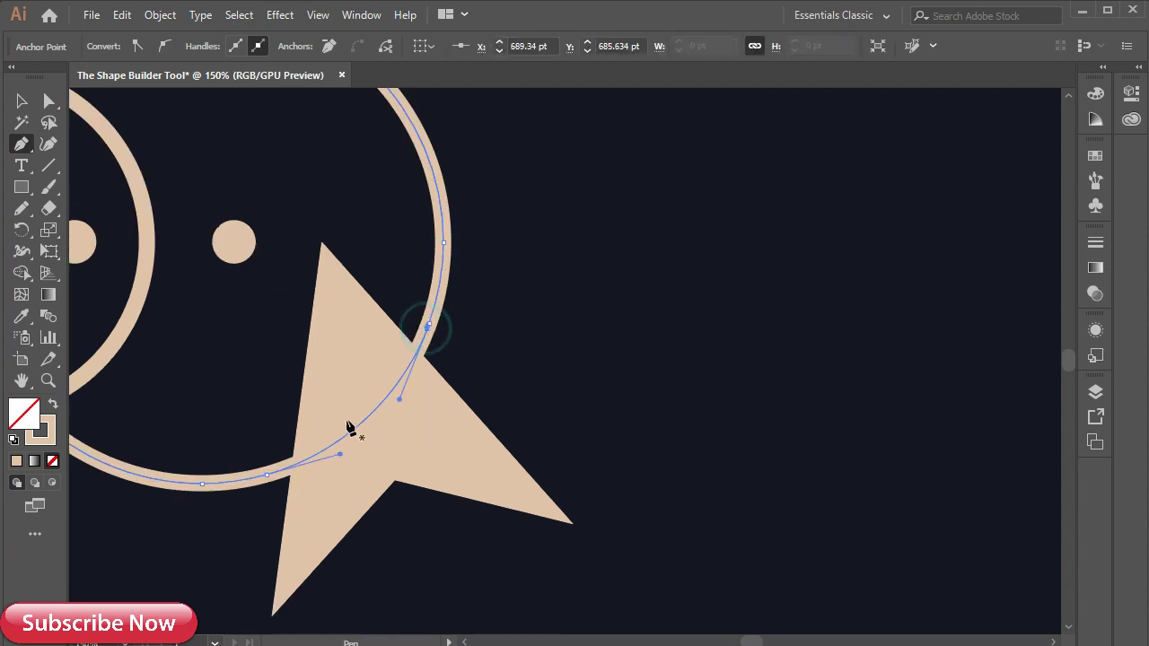
click(272, 472)
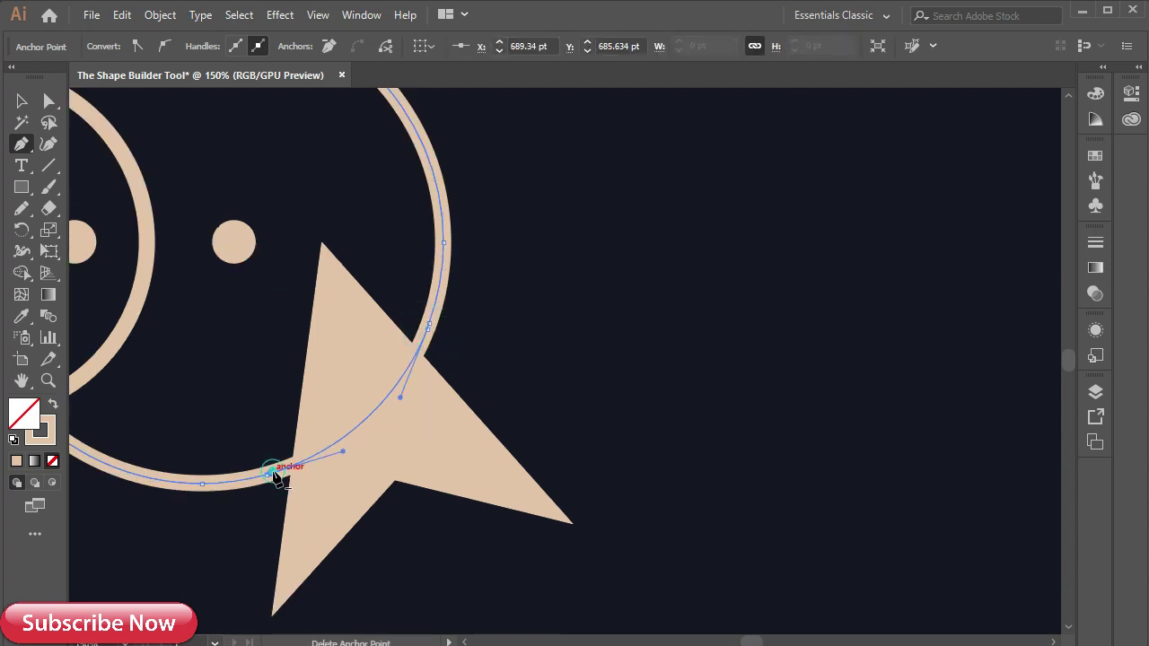
- Delete the ring's arc between the two new points, under the arrow
click(49, 100)
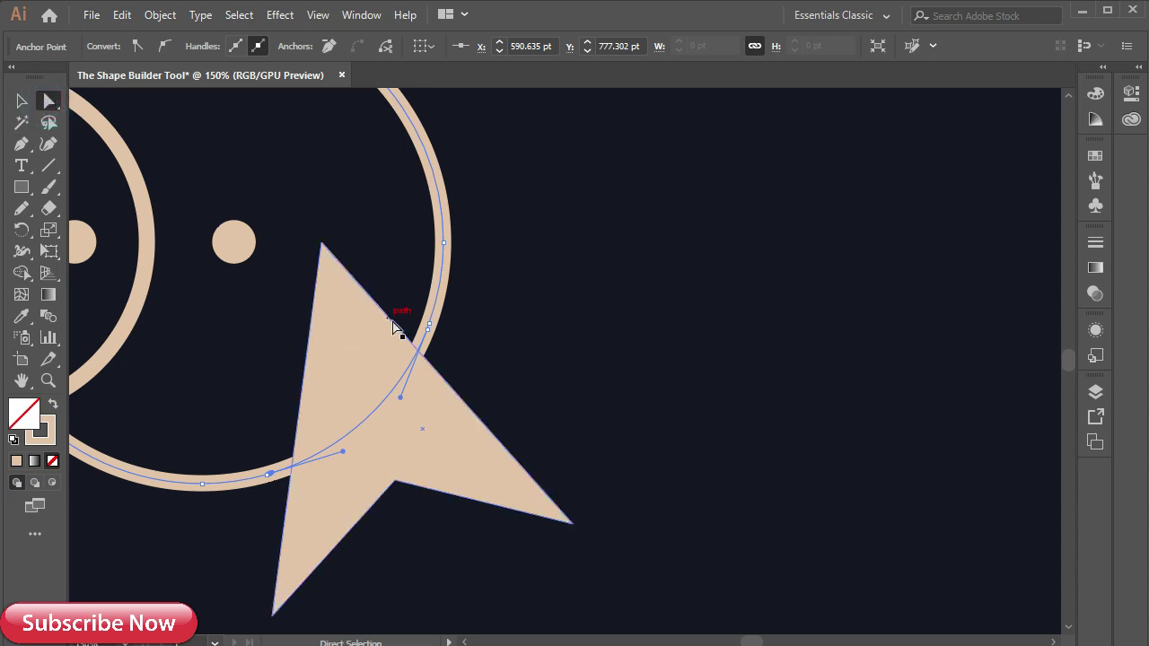
click(427, 328)
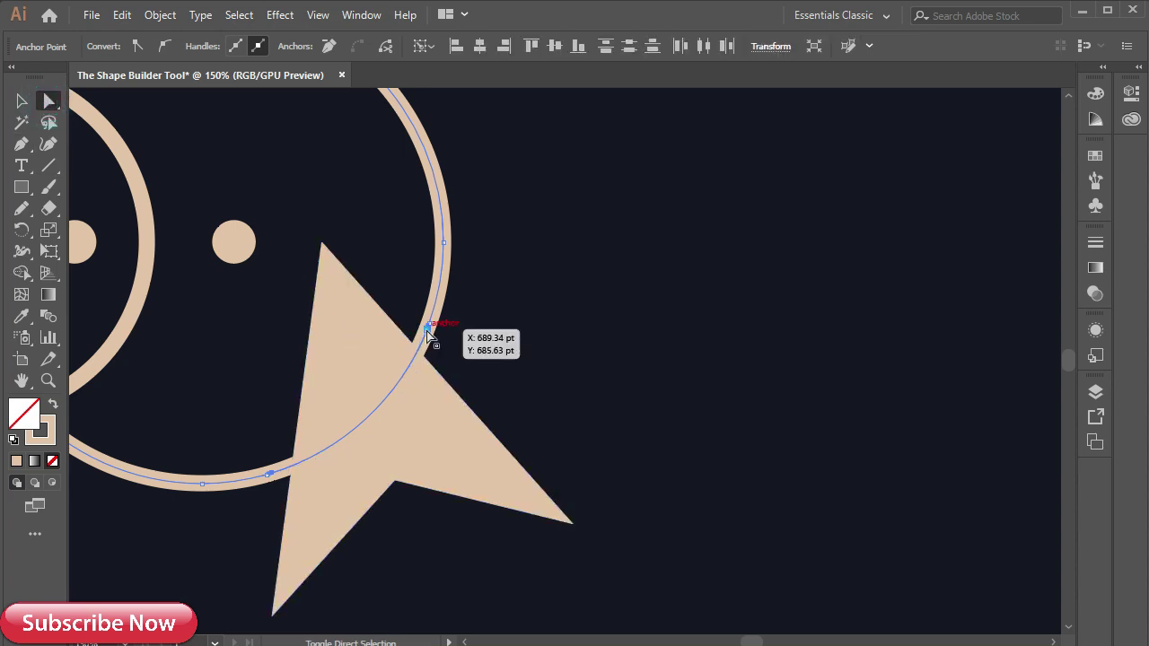
shift+click(272, 474)
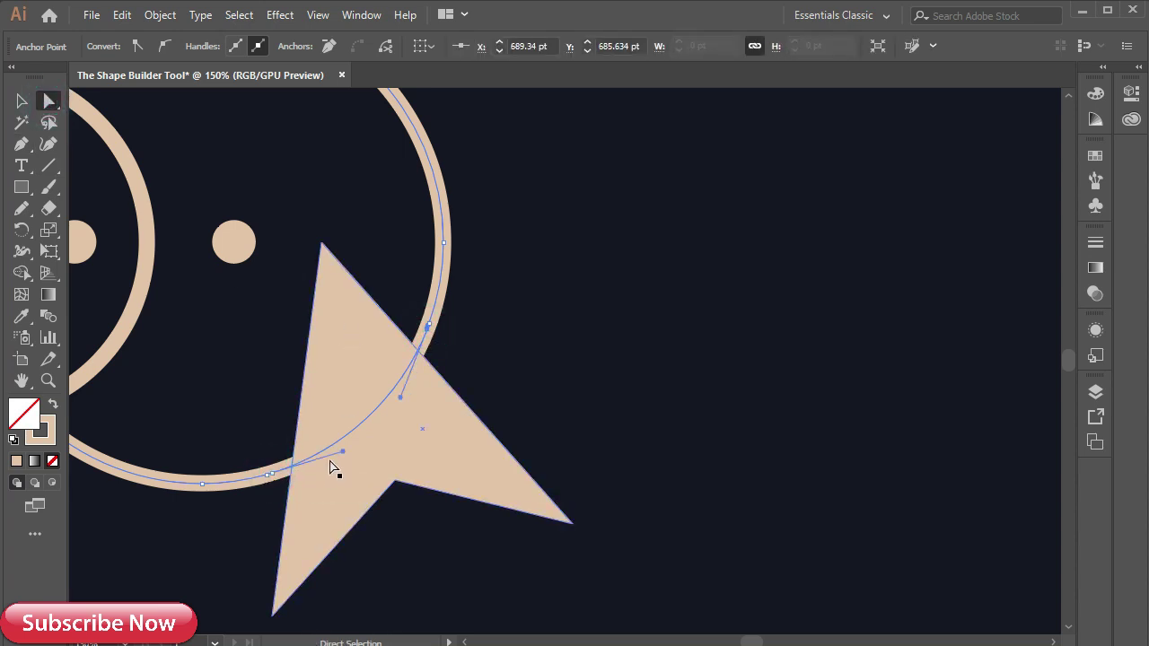
key(Delete)
click(534, 390)
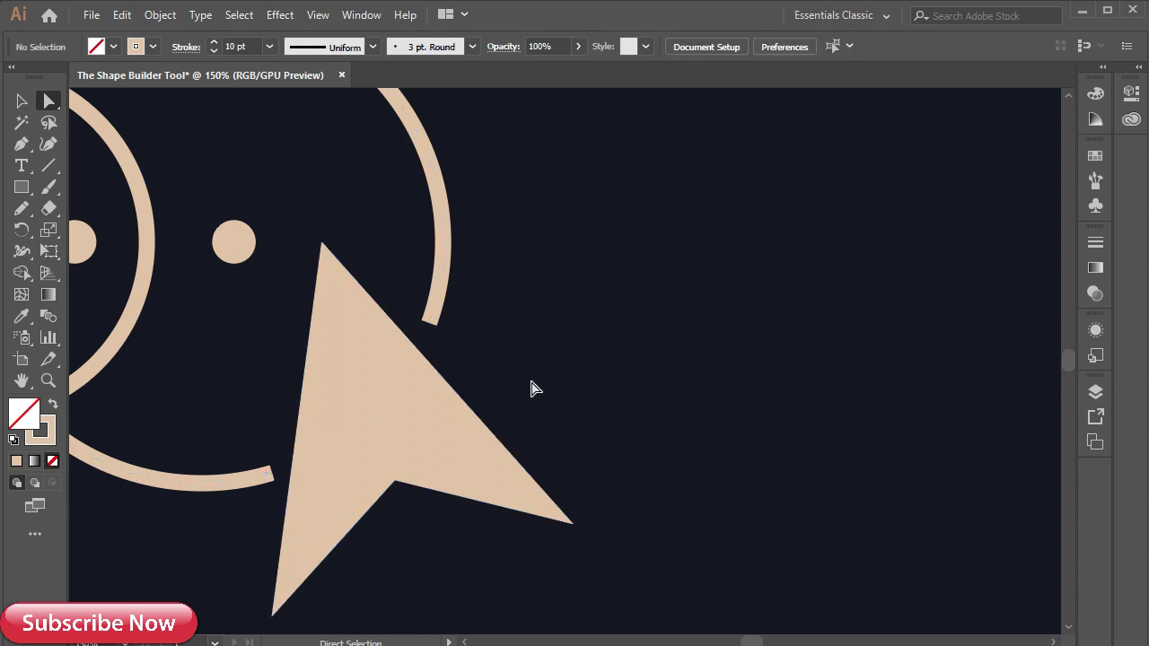
scroll(533, 389, down, 2)
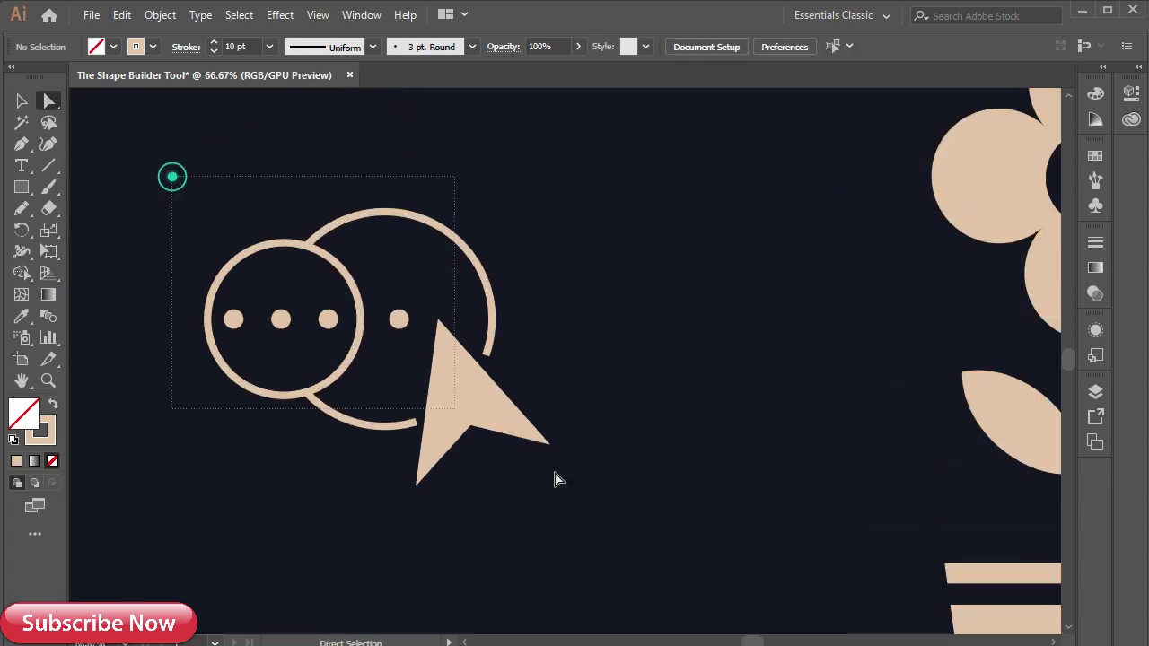
- Scale the whole chat-bubble and arrow icon up proportionally
drag(554, 479, 631, 530)
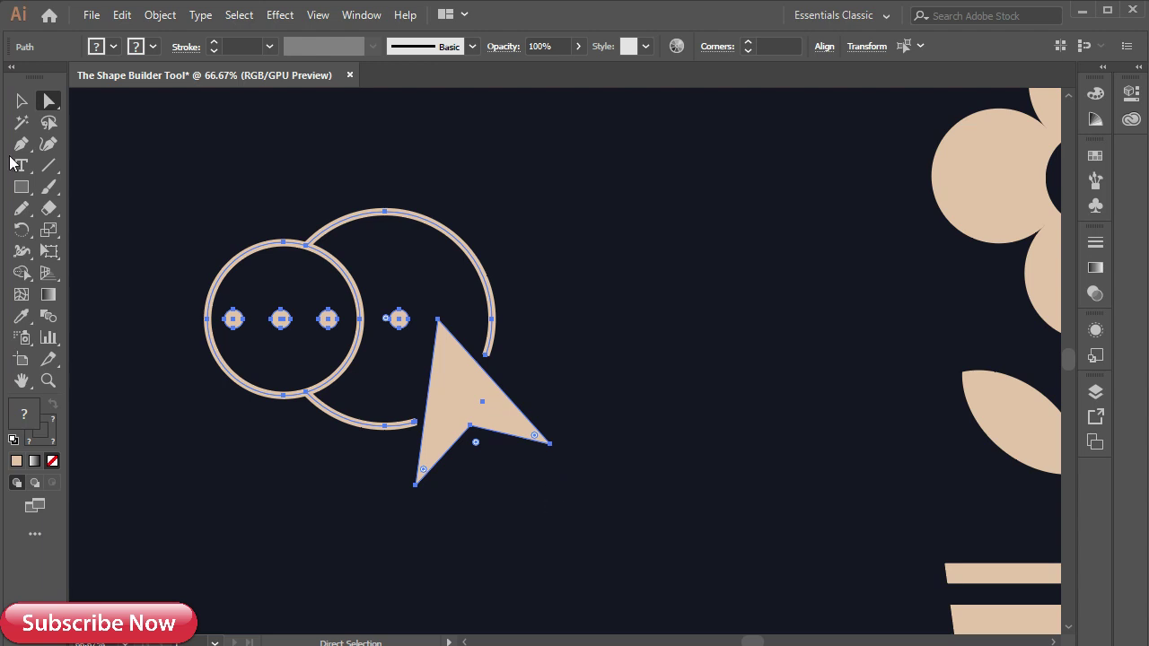
click(21, 100)
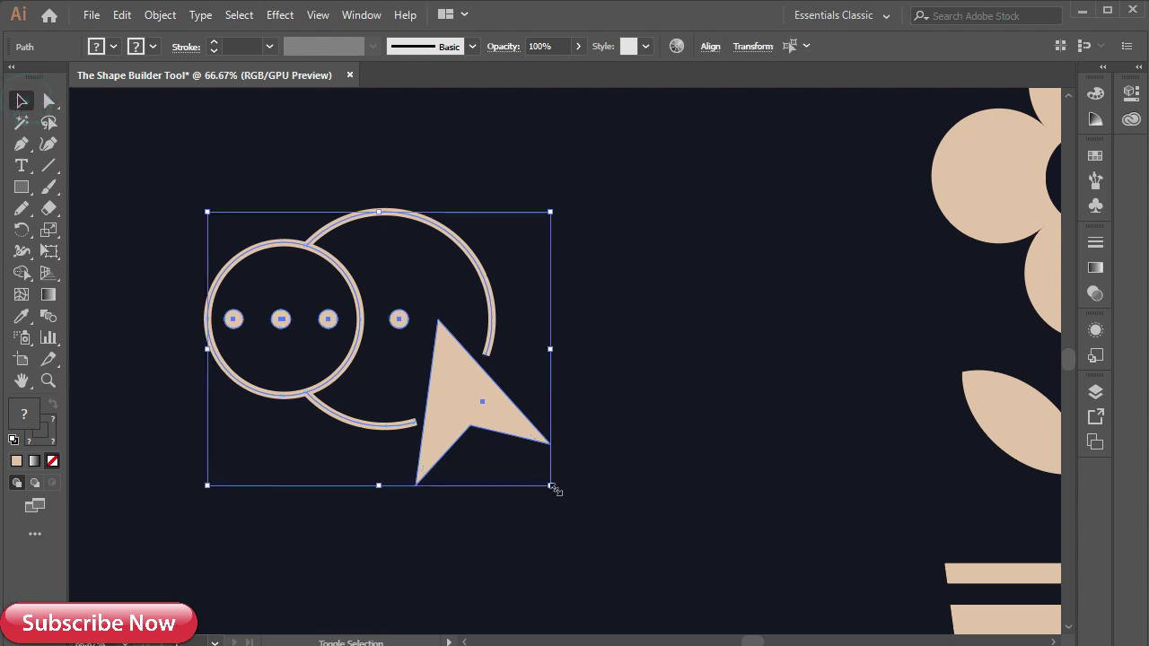
drag(550, 486, 625, 546)
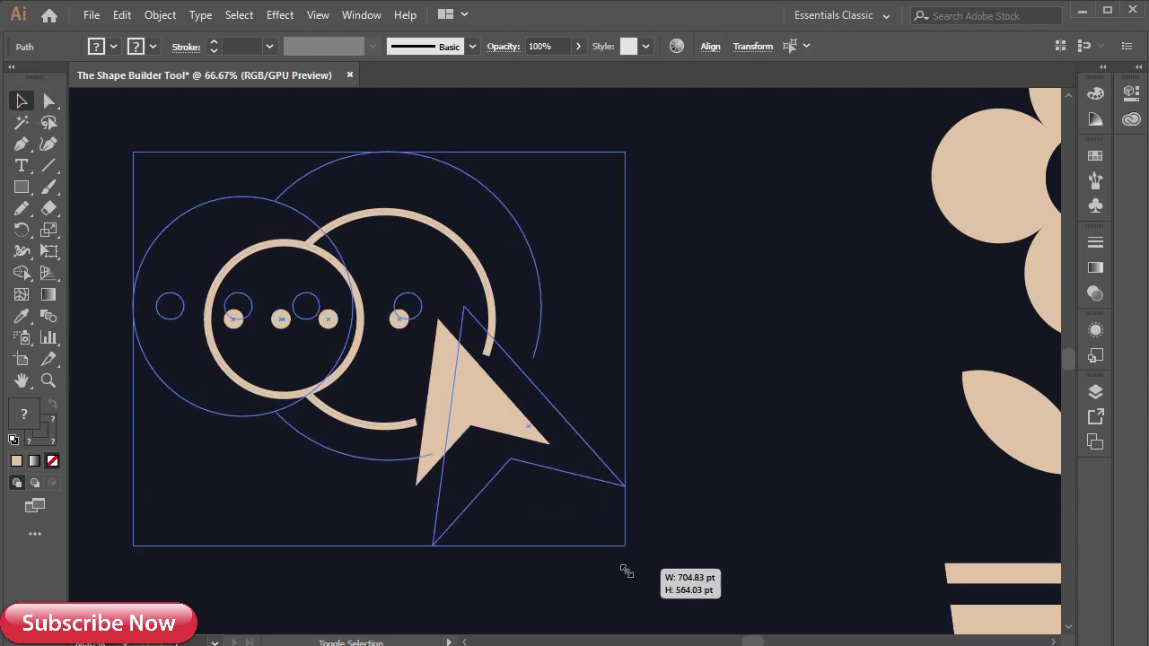
alt+scroll(523, 463, down, 1)
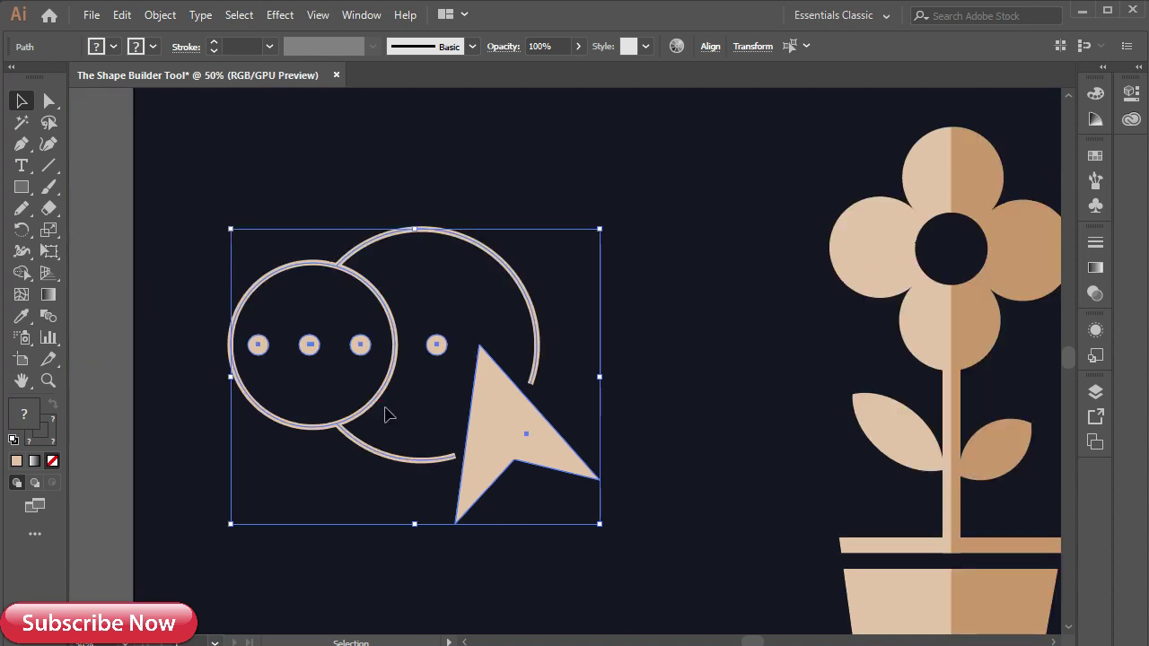
- Move the chat icon straight down the canvas beside the potted flower
click(399, 458)
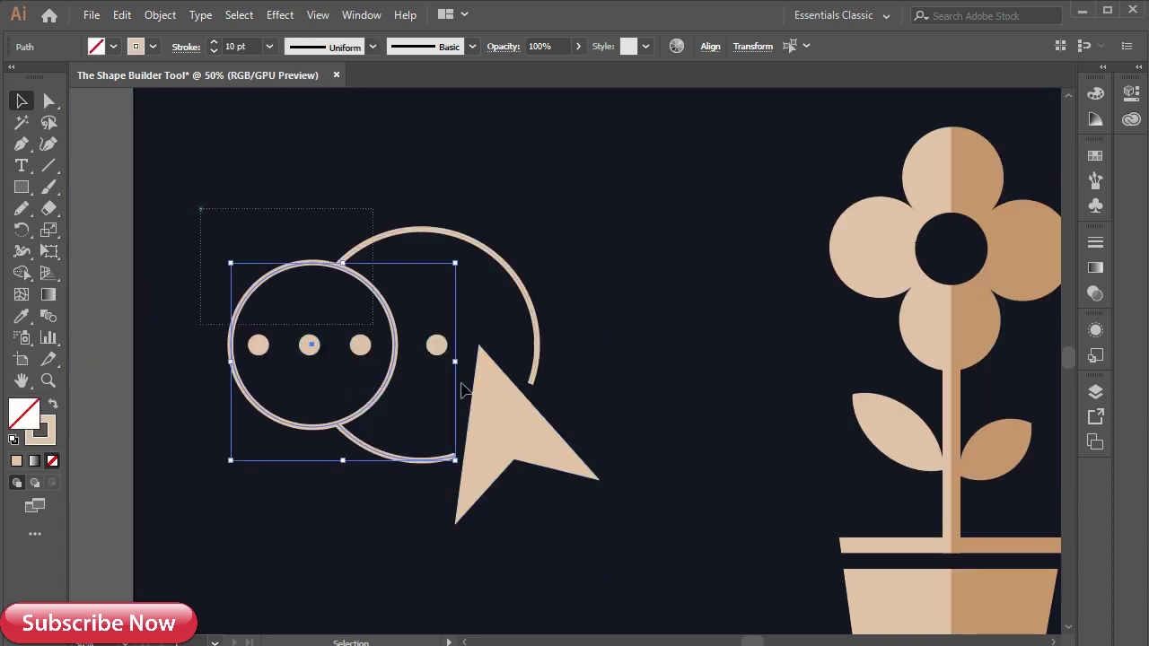
shift+drag(461, 389, 594, 526)
mouse_move(489, 393)
mouse_down()
mouse_move(541, 473)
mouse_move(543, 527)
mouse_up()
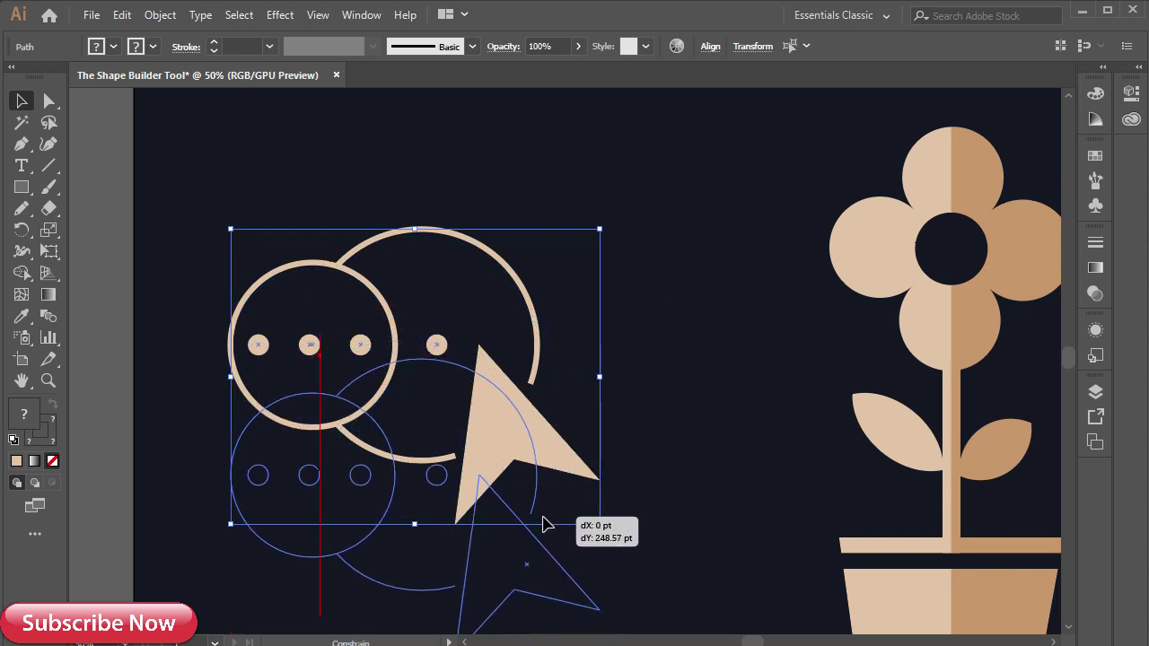
drag(543, 526, 546, 533)
mouse_move(697, 515)
mouse_down()
mouse_move(655, 362)
mouse_move(605, 362)
mouse_move(589, 453)
mouse_up()
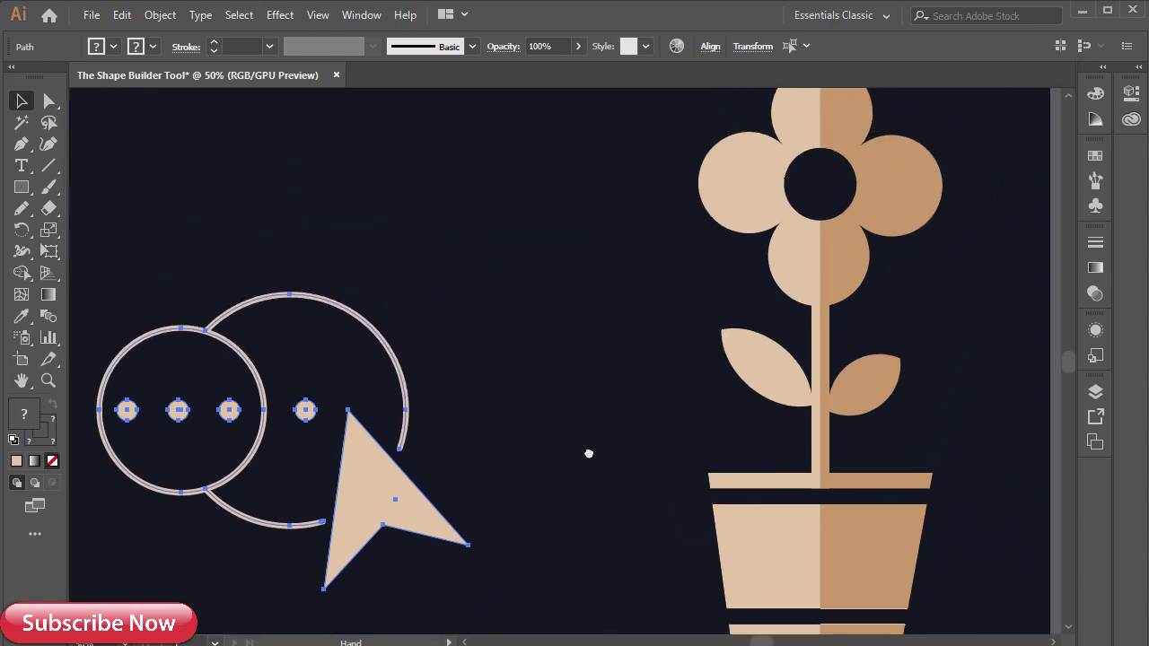